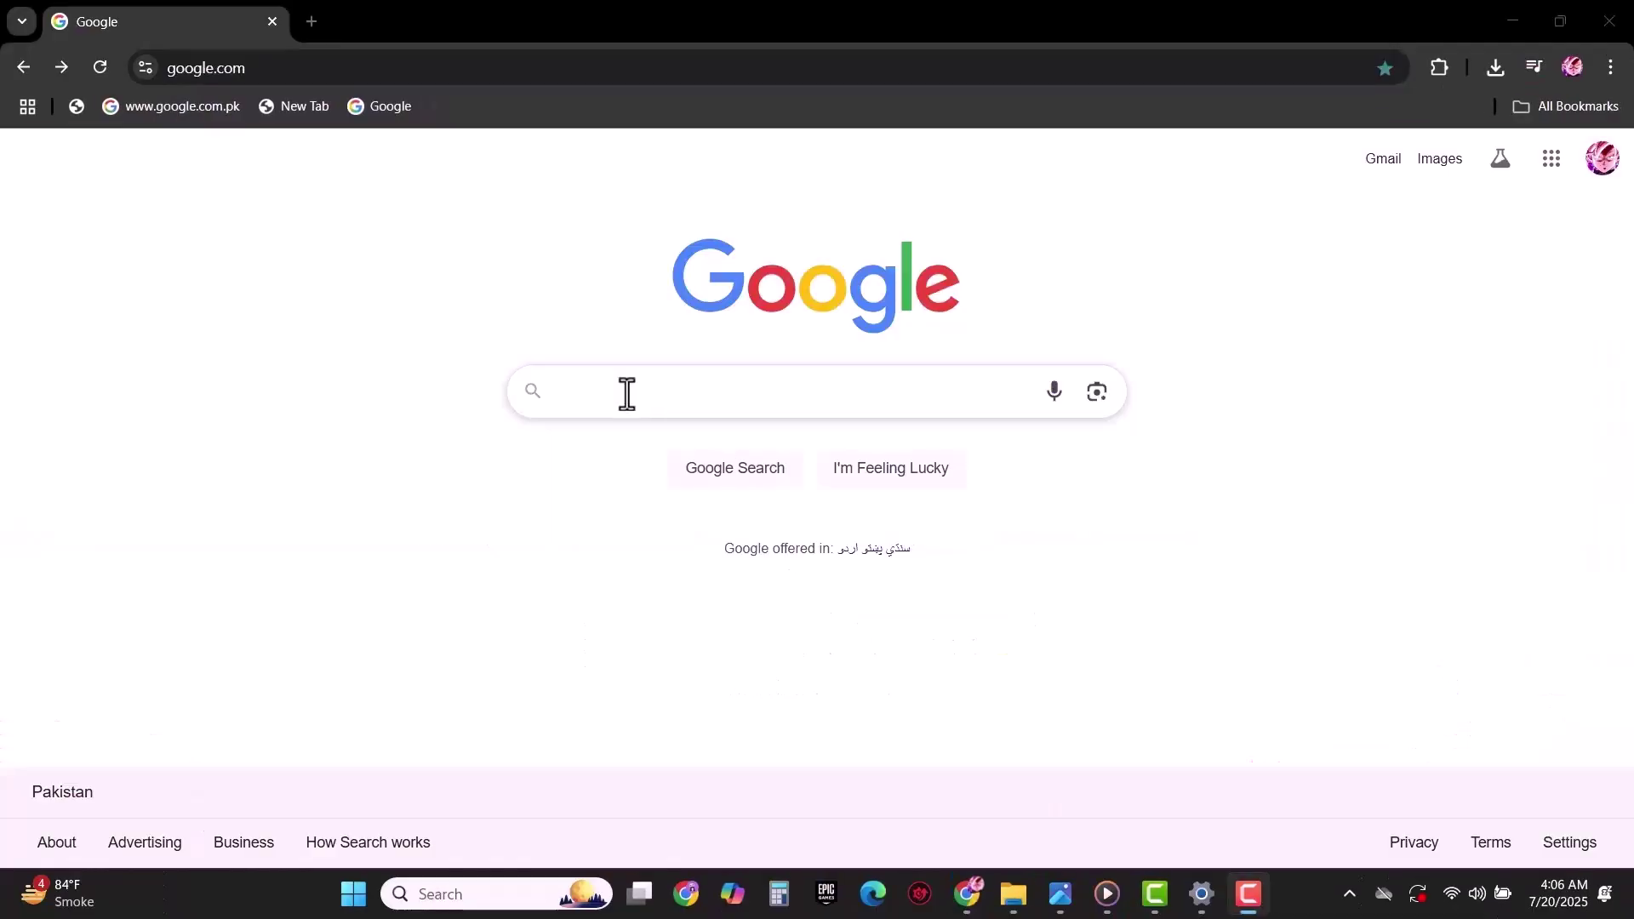
- Search Google for 'sellerpic' and go to the SellerPic app's home dashboard
{"action": "left_click", "coordinate": [628, 391]}
{"action": "type", "text": "se"}
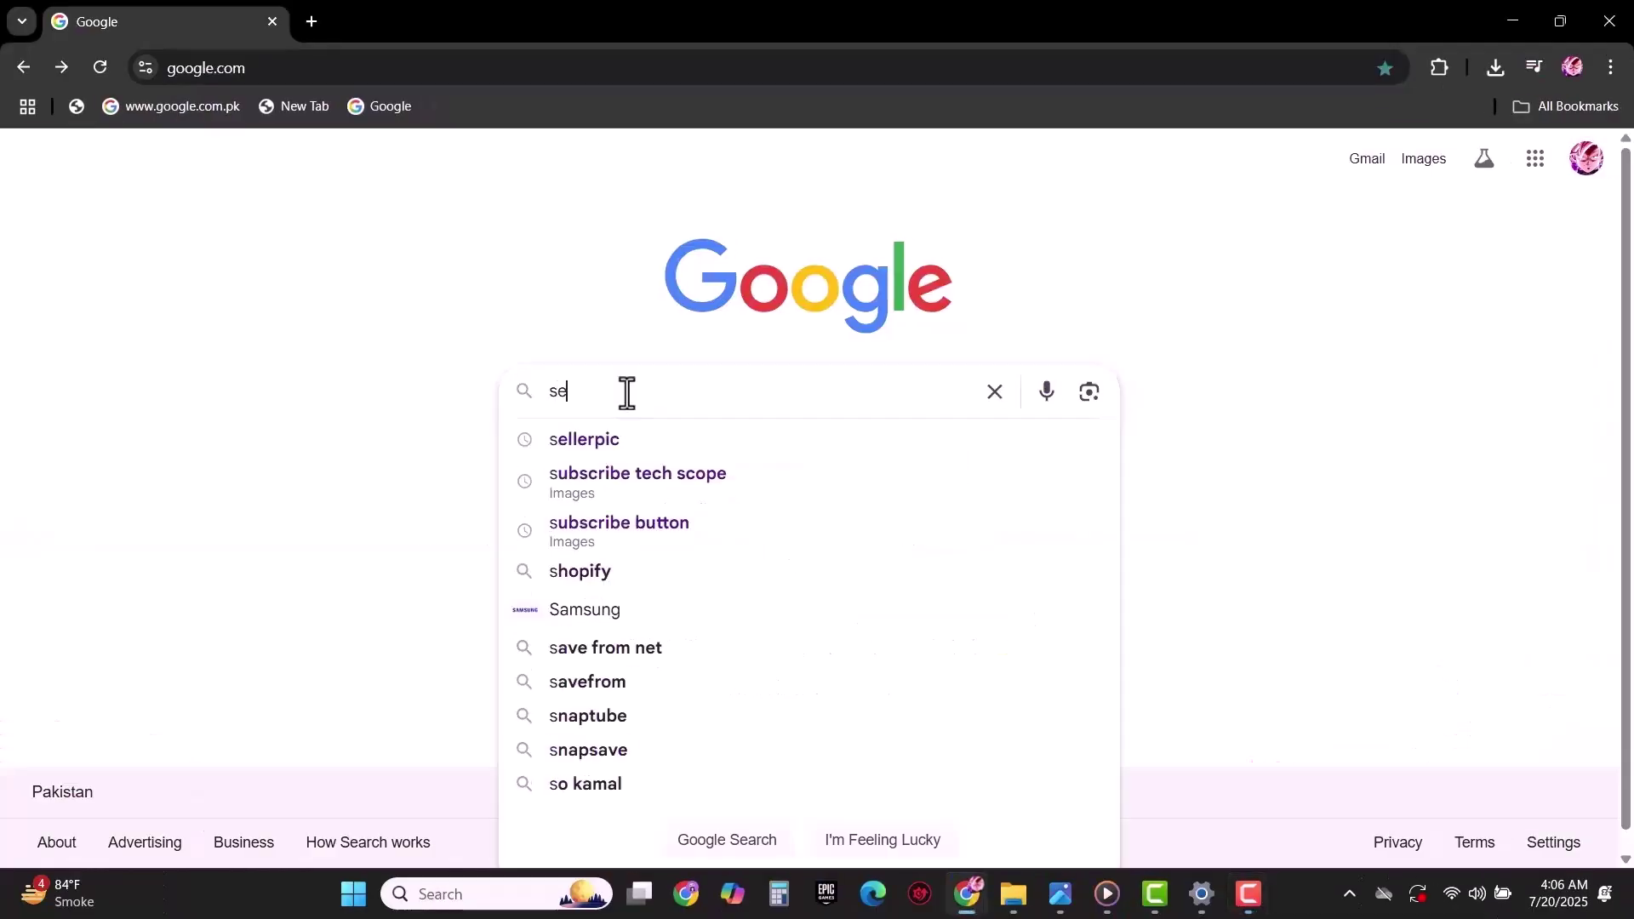
{"action": "type", "text": "llerpic"}
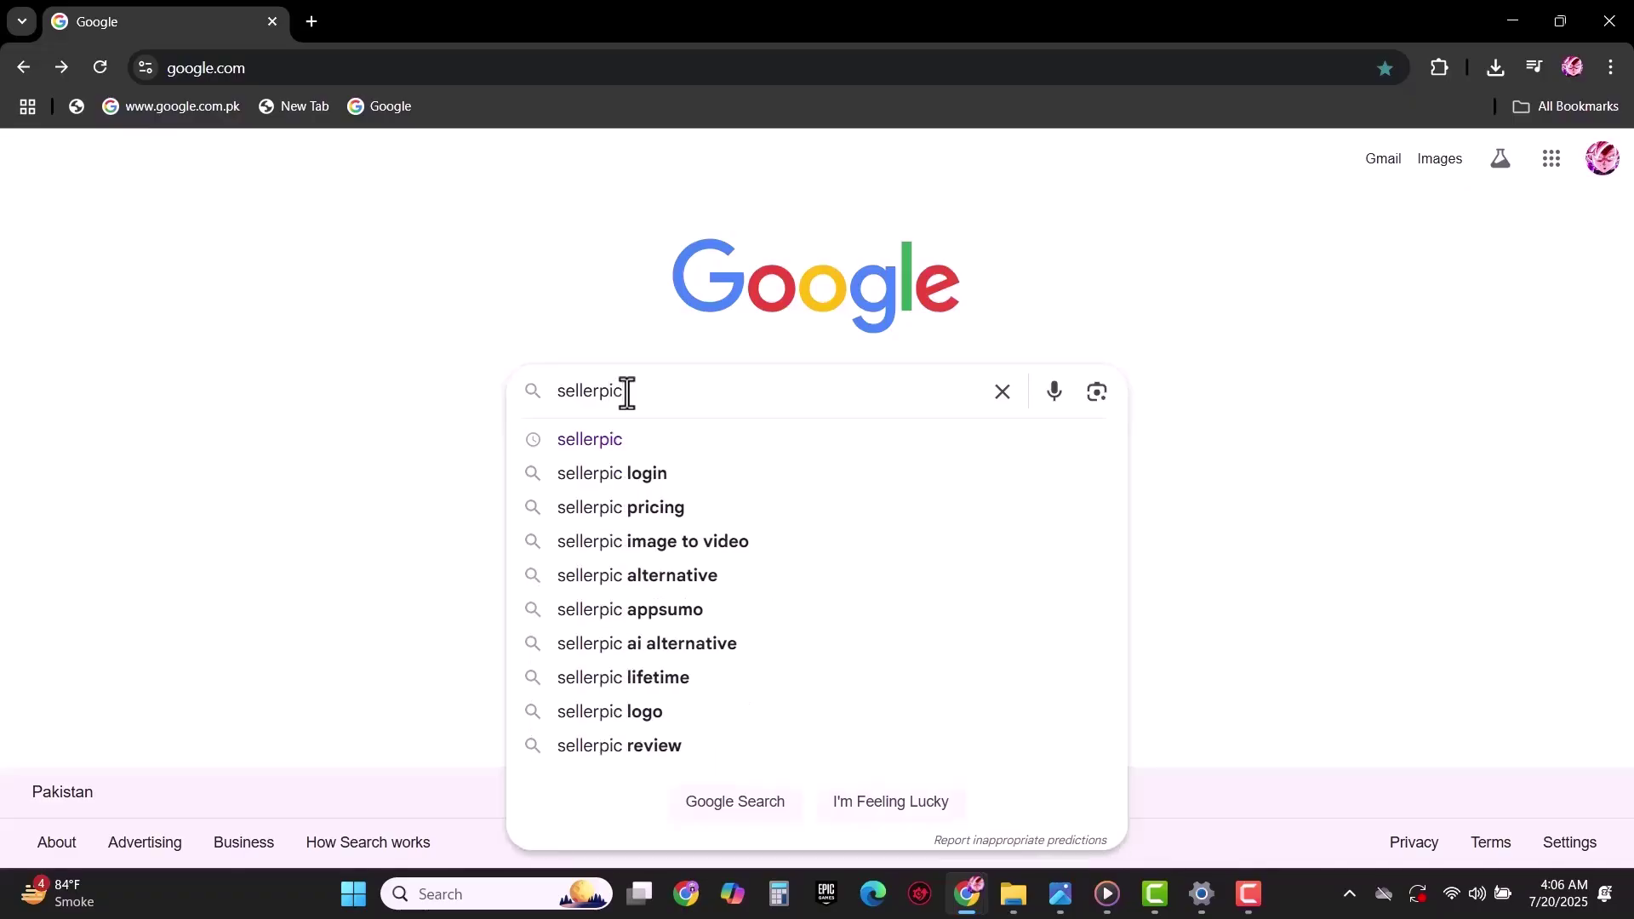
{"action": "key", "text": "Return"}
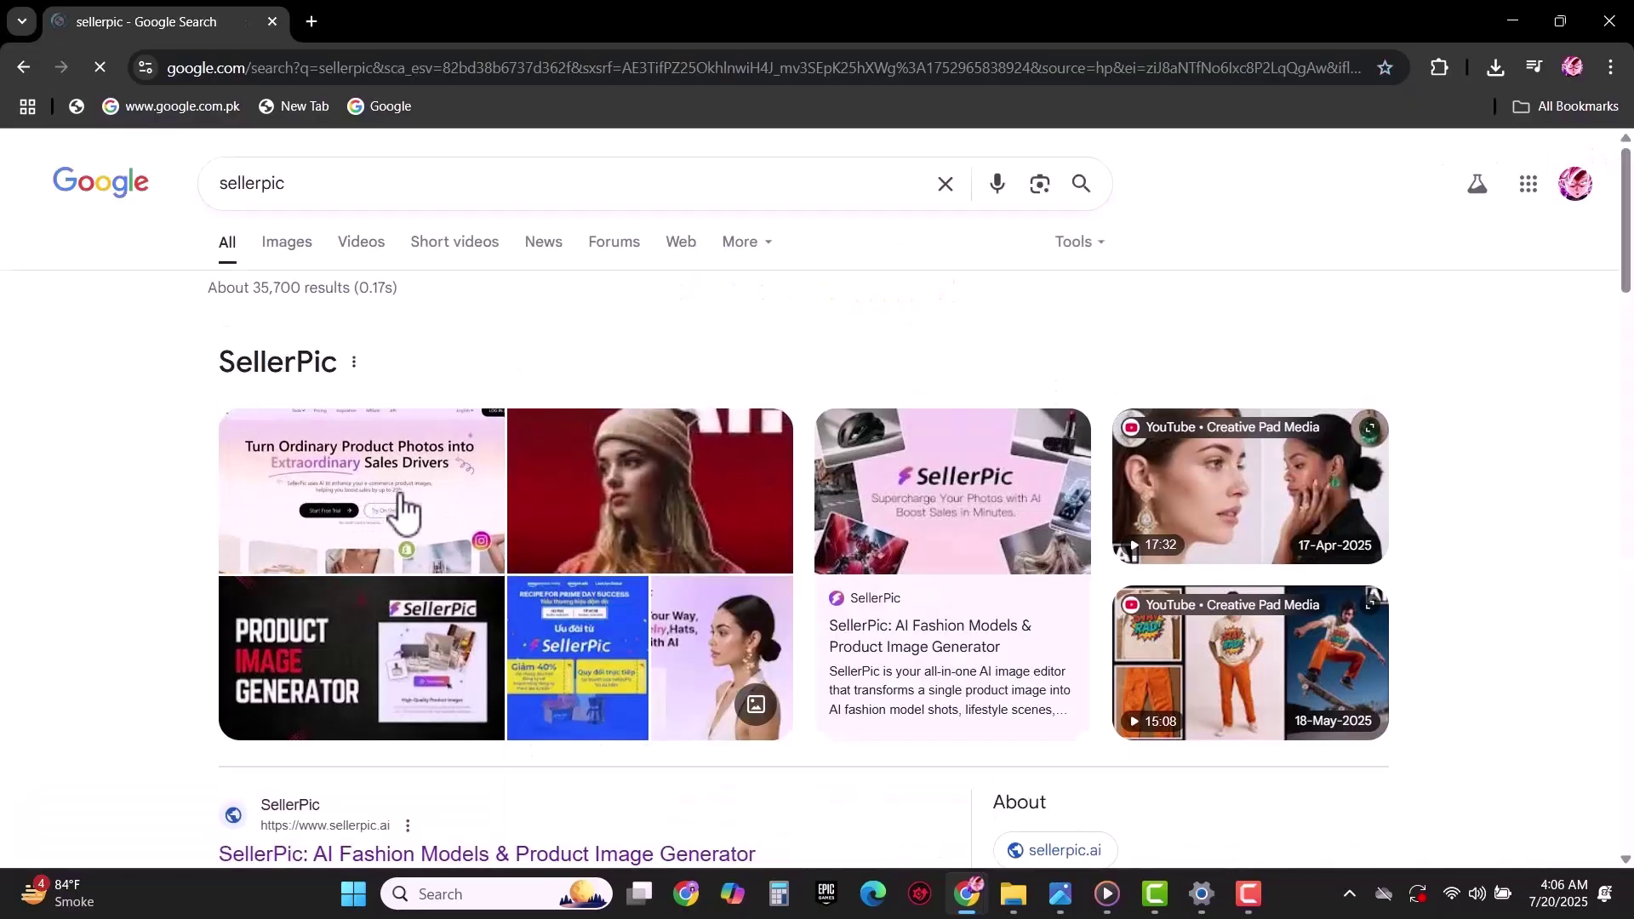
{"action": "scroll", "coordinate": [909, 509], "scroll_direction": "down", "scroll_amount": 3}
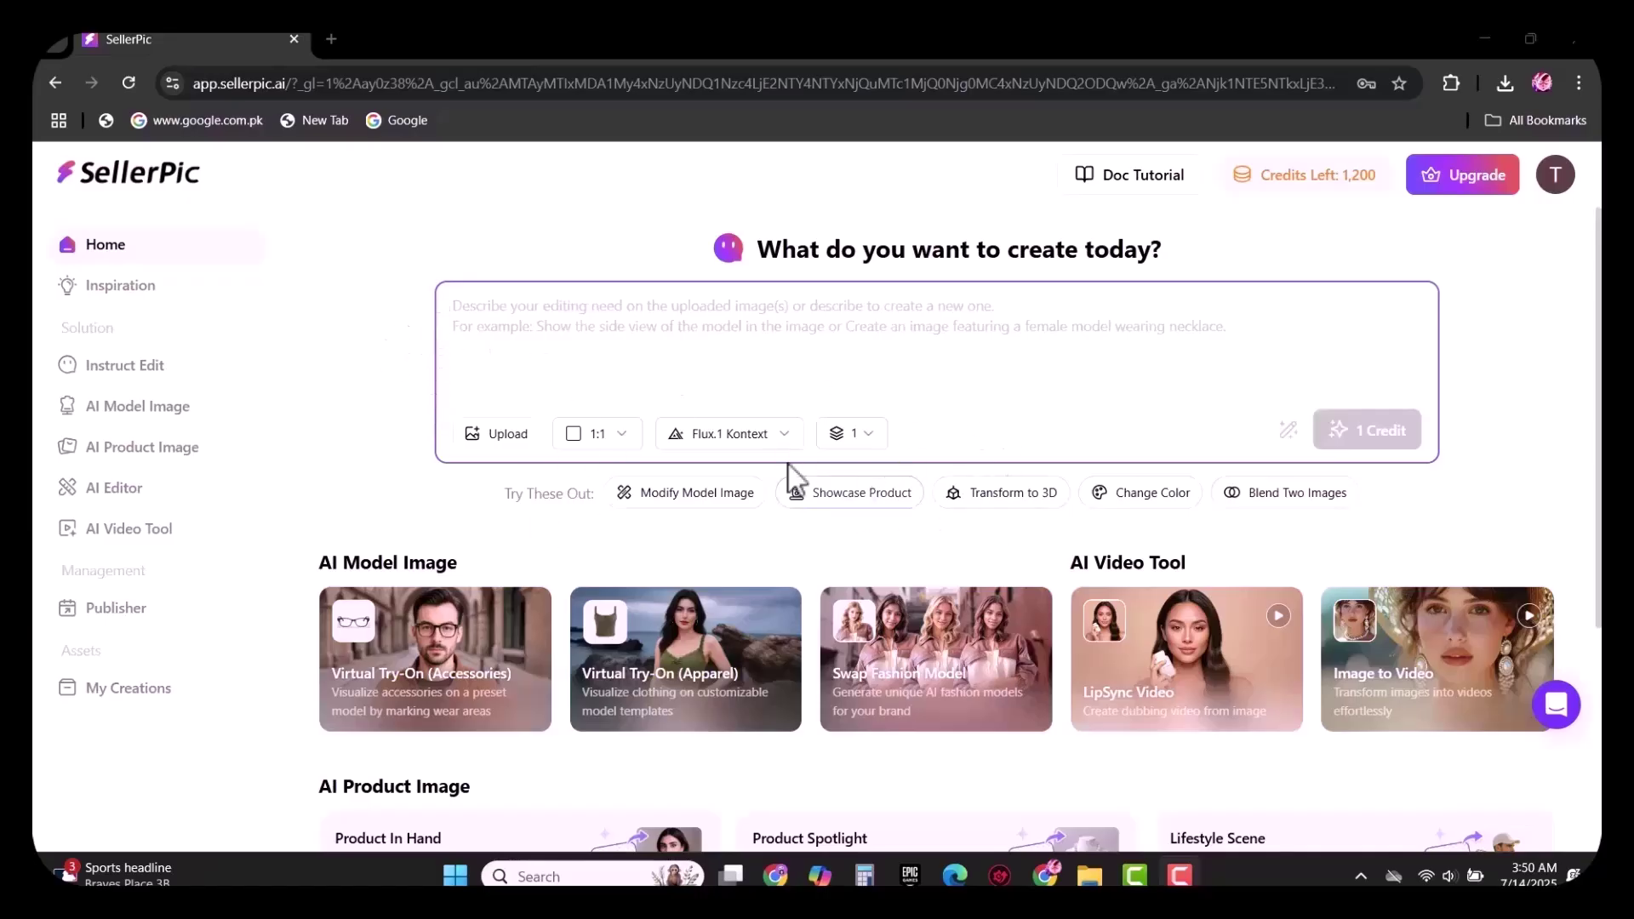
- Open the Virtual Try-On (Accessories) tool and upload the sunglasses photo from the device
{"action": "scroll", "coordinate": [870, 439], "scroll_direction": "down", "scroll_amount": 2}
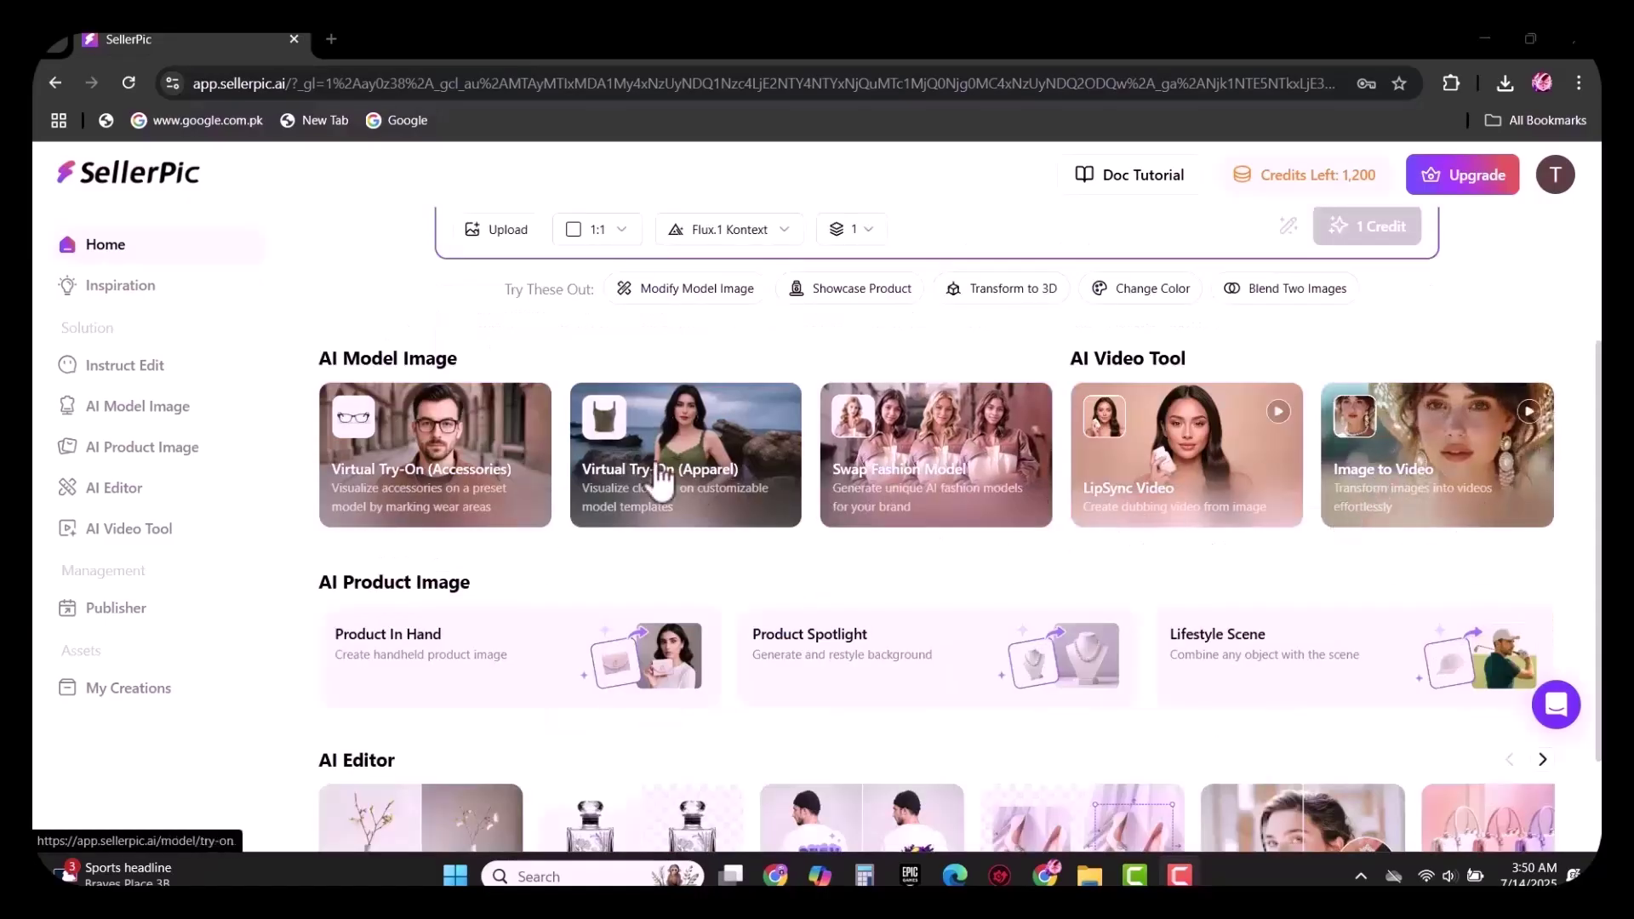
{"action": "left_click", "coordinate": [438, 445]}
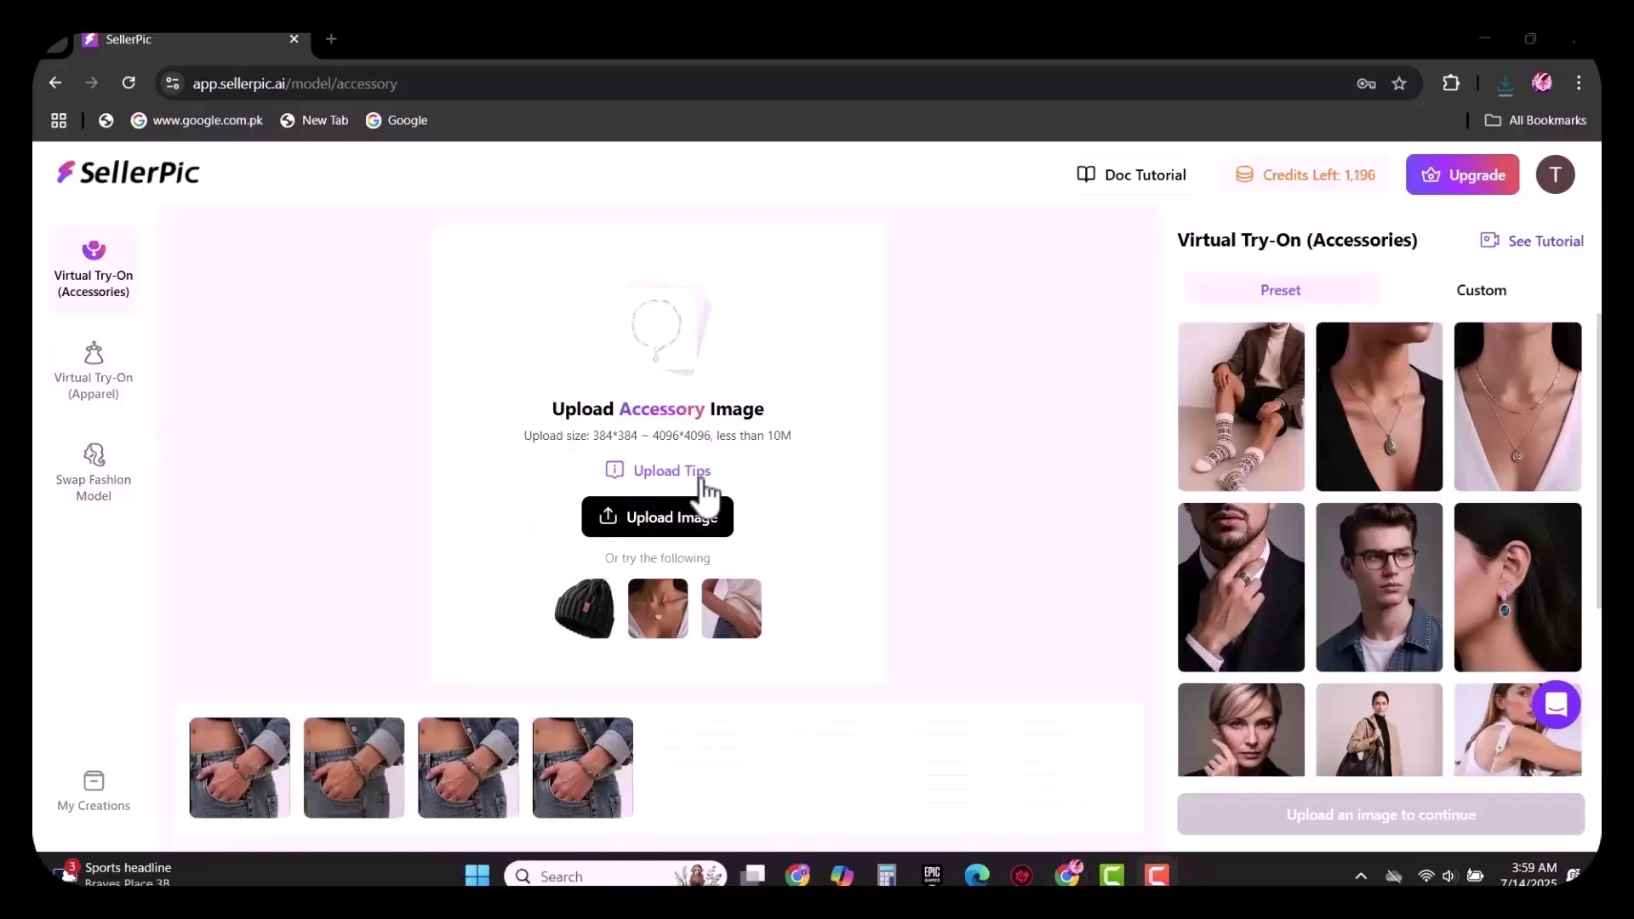
{"action": "mouse_move", "coordinate": [663, 526]}
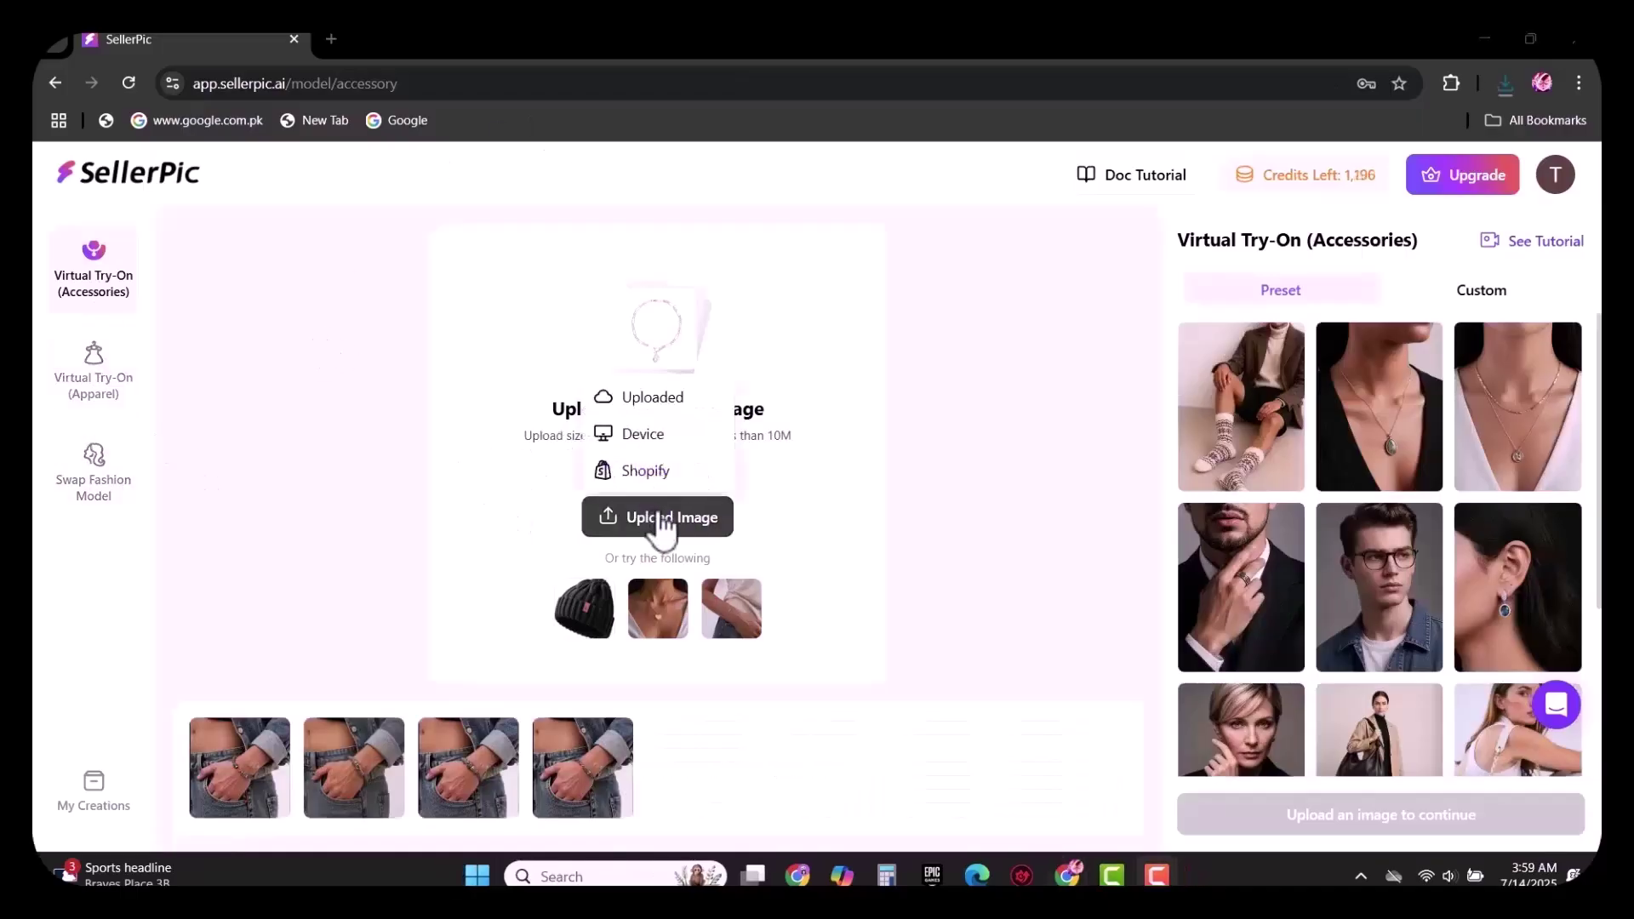
{"action": "left_click", "coordinate": [660, 438]}
{"action": "double_click", "coordinate": [493, 222]}
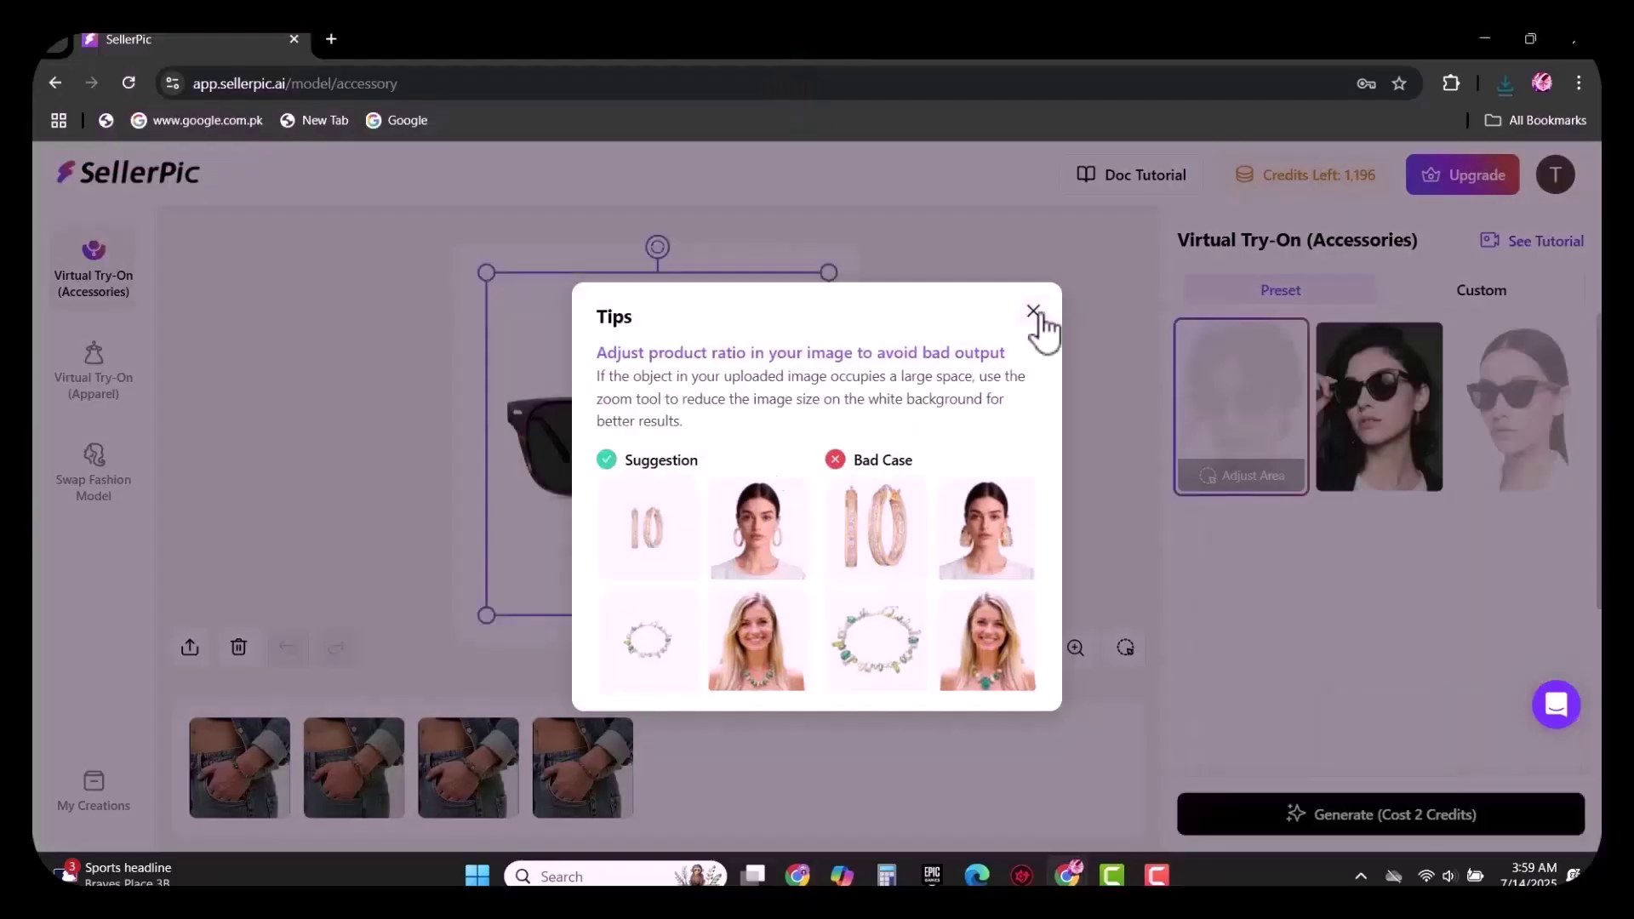
- Dismiss the upload tips, pick the dark-haired woman preset model, and generate the try-on for 2 credits
{"action": "left_click", "coordinate": [1036, 315]}
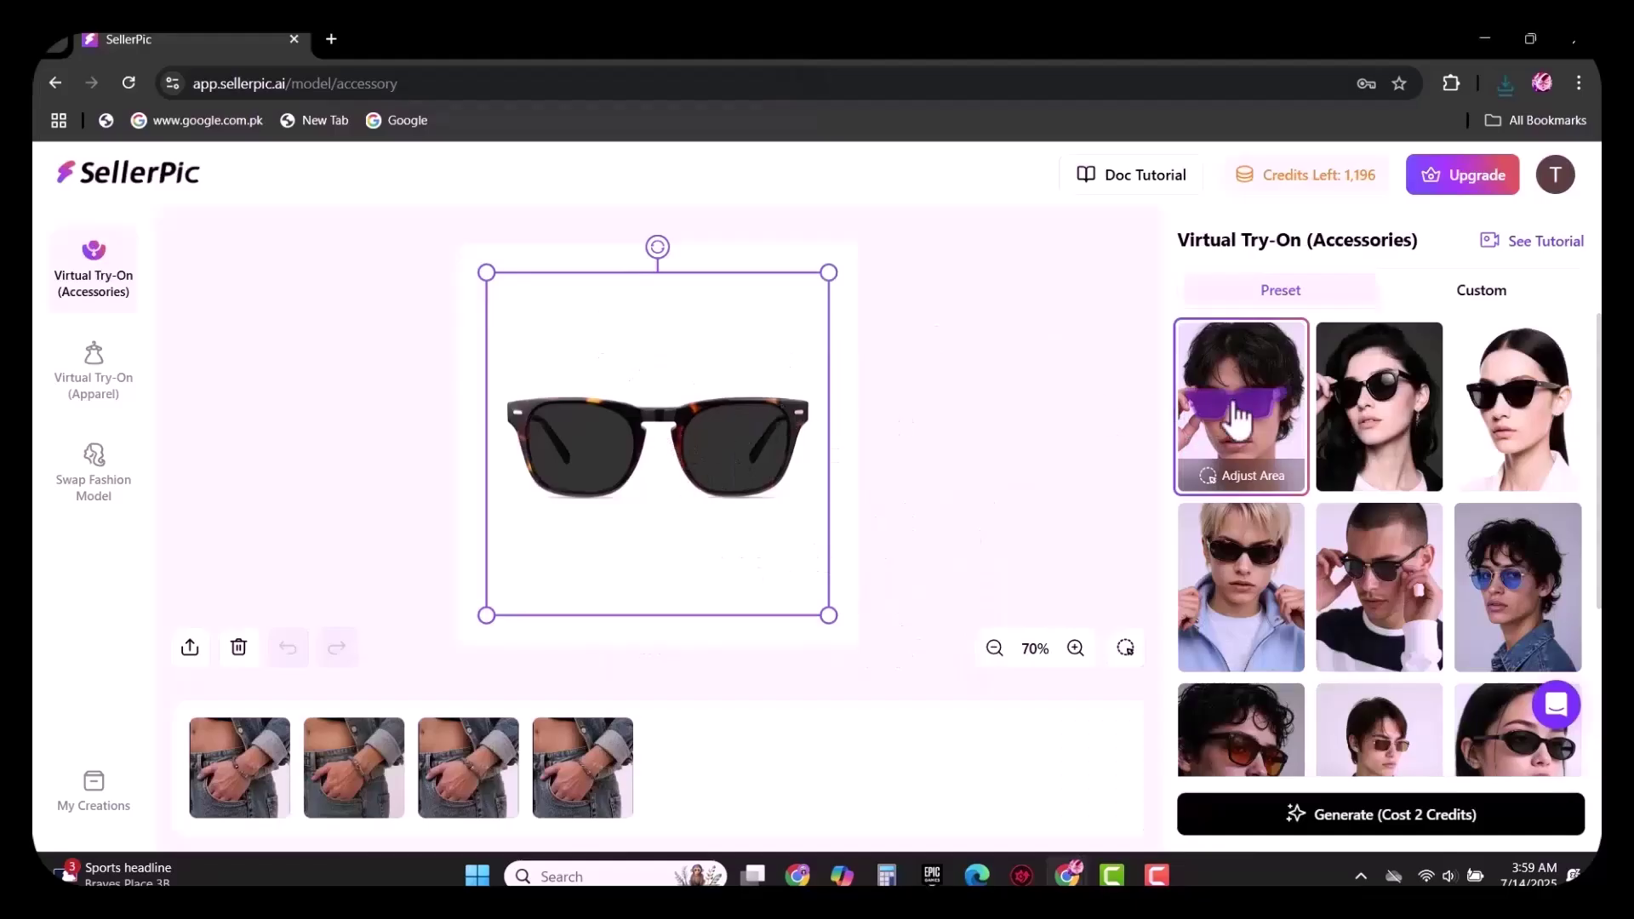
{"action": "mouse_move", "coordinate": [1362, 443]}
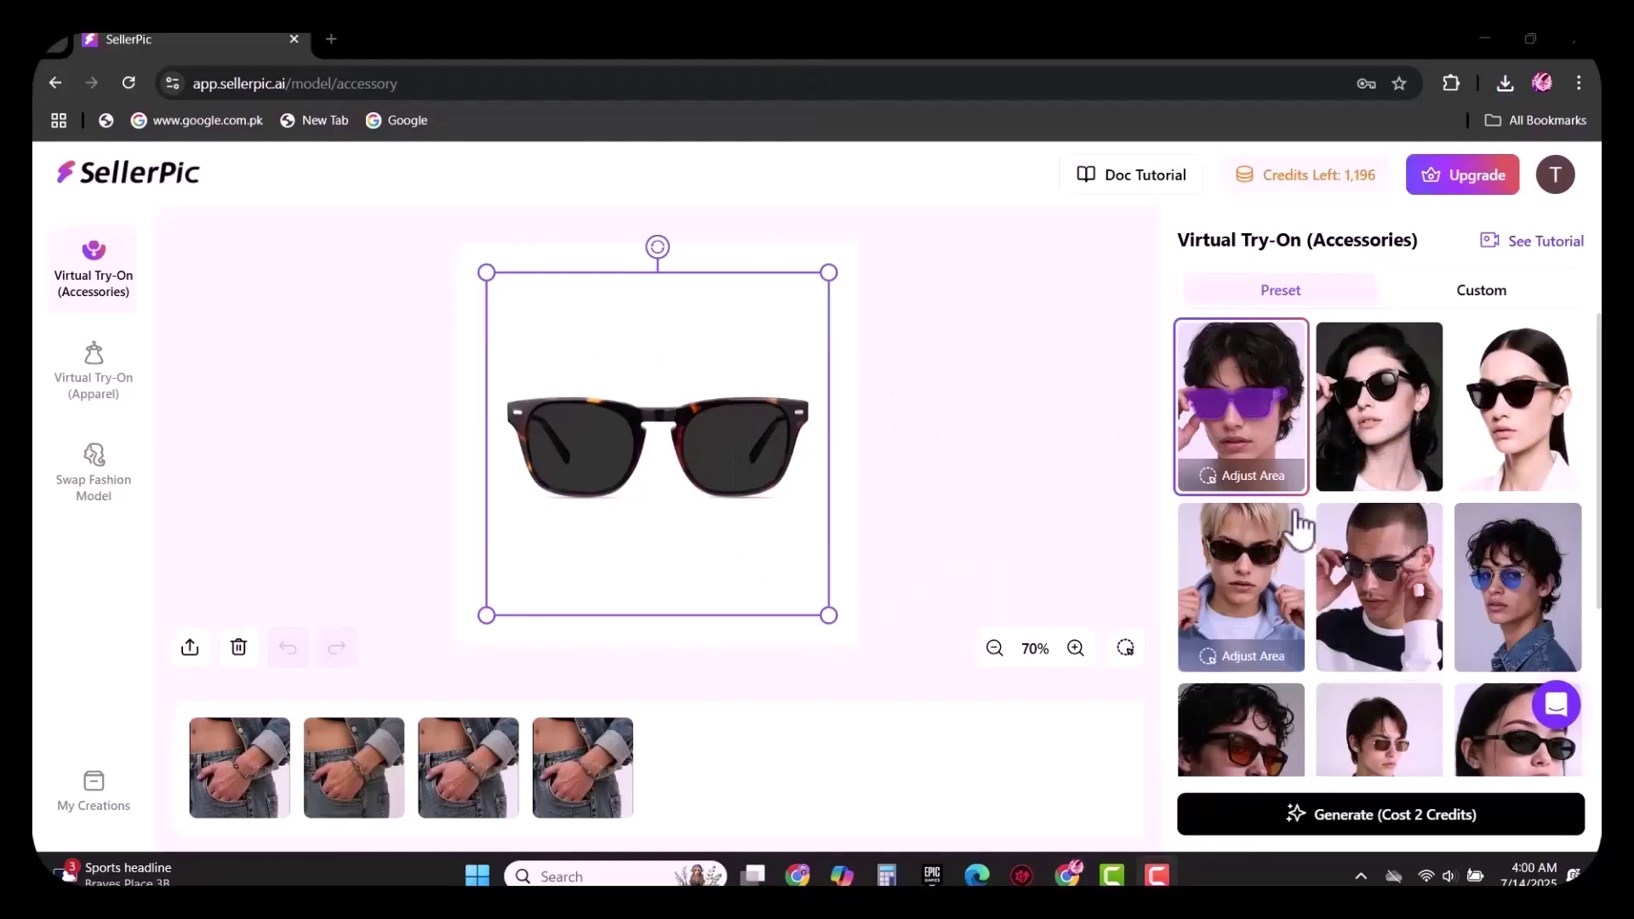
{"action": "scroll", "coordinate": [1417, 571], "scroll_direction": "down", "scroll_amount": 2}
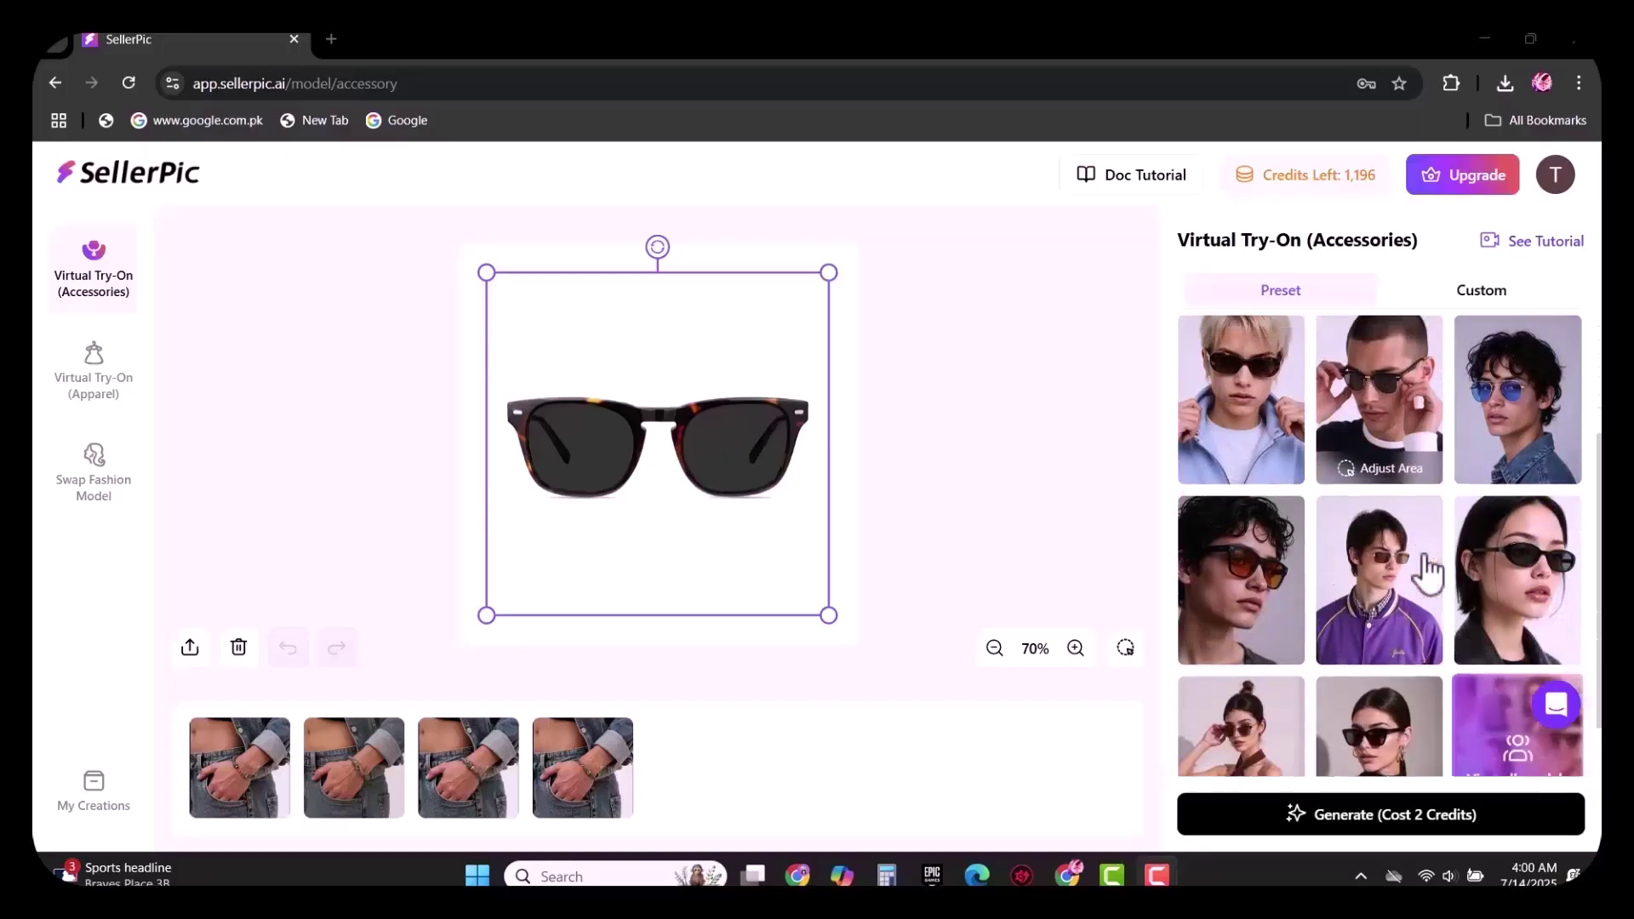
{"action": "scroll", "coordinate": [1377, 532], "scroll_direction": "up", "scroll_amount": 2}
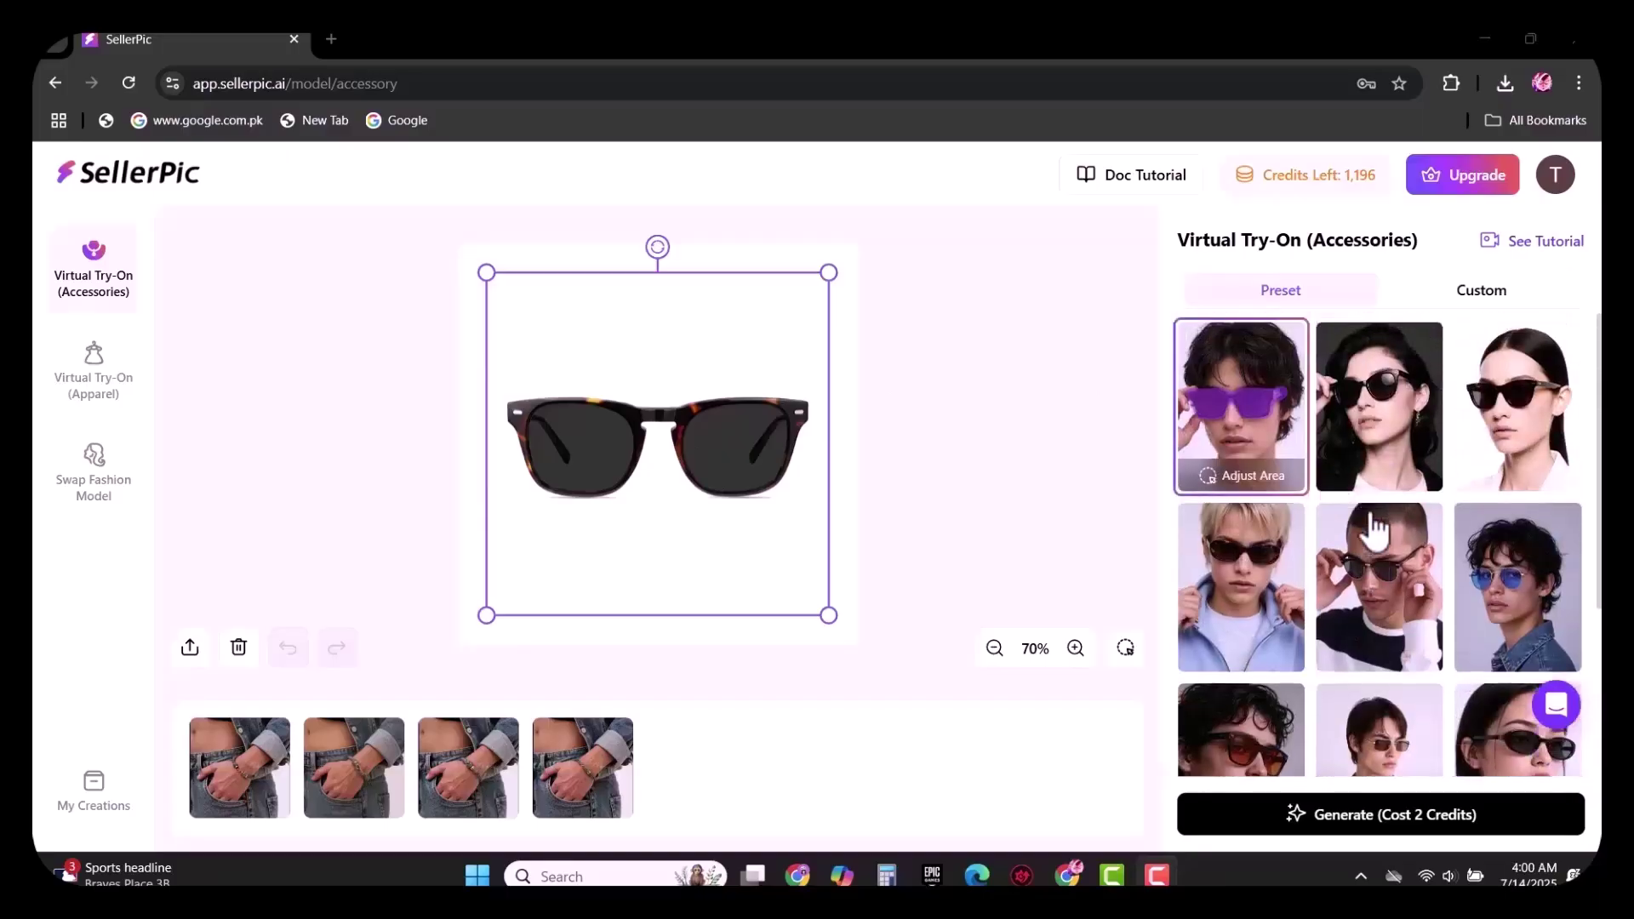
{"action": "left_click", "coordinate": [1362, 430]}
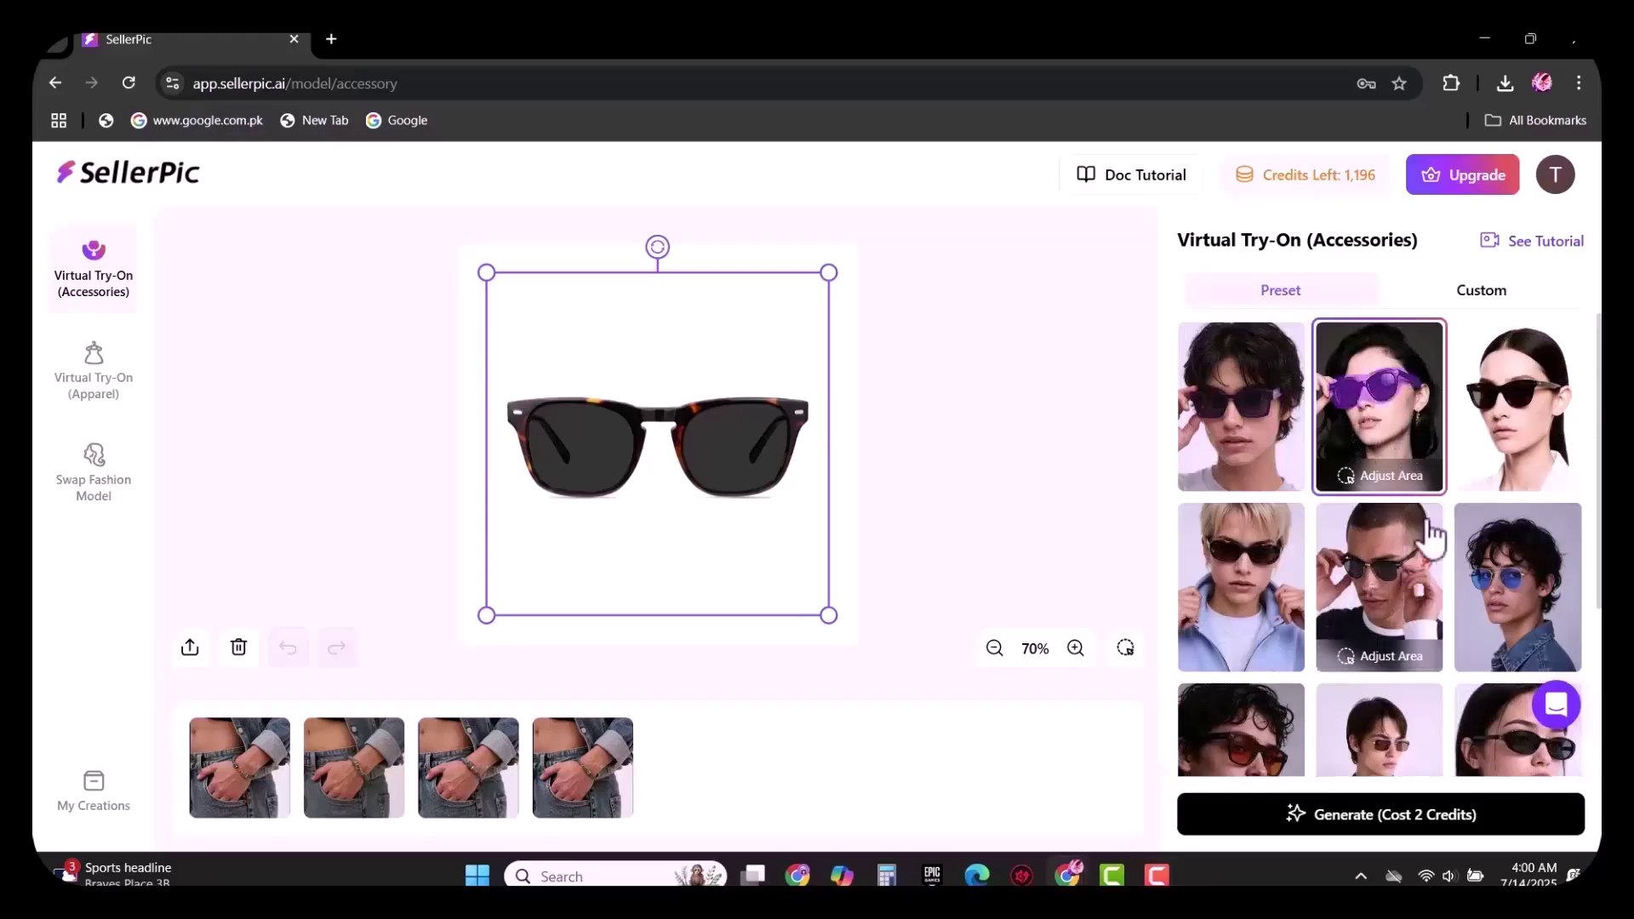
{"action": "left_click", "coordinate": [1392, 817]}
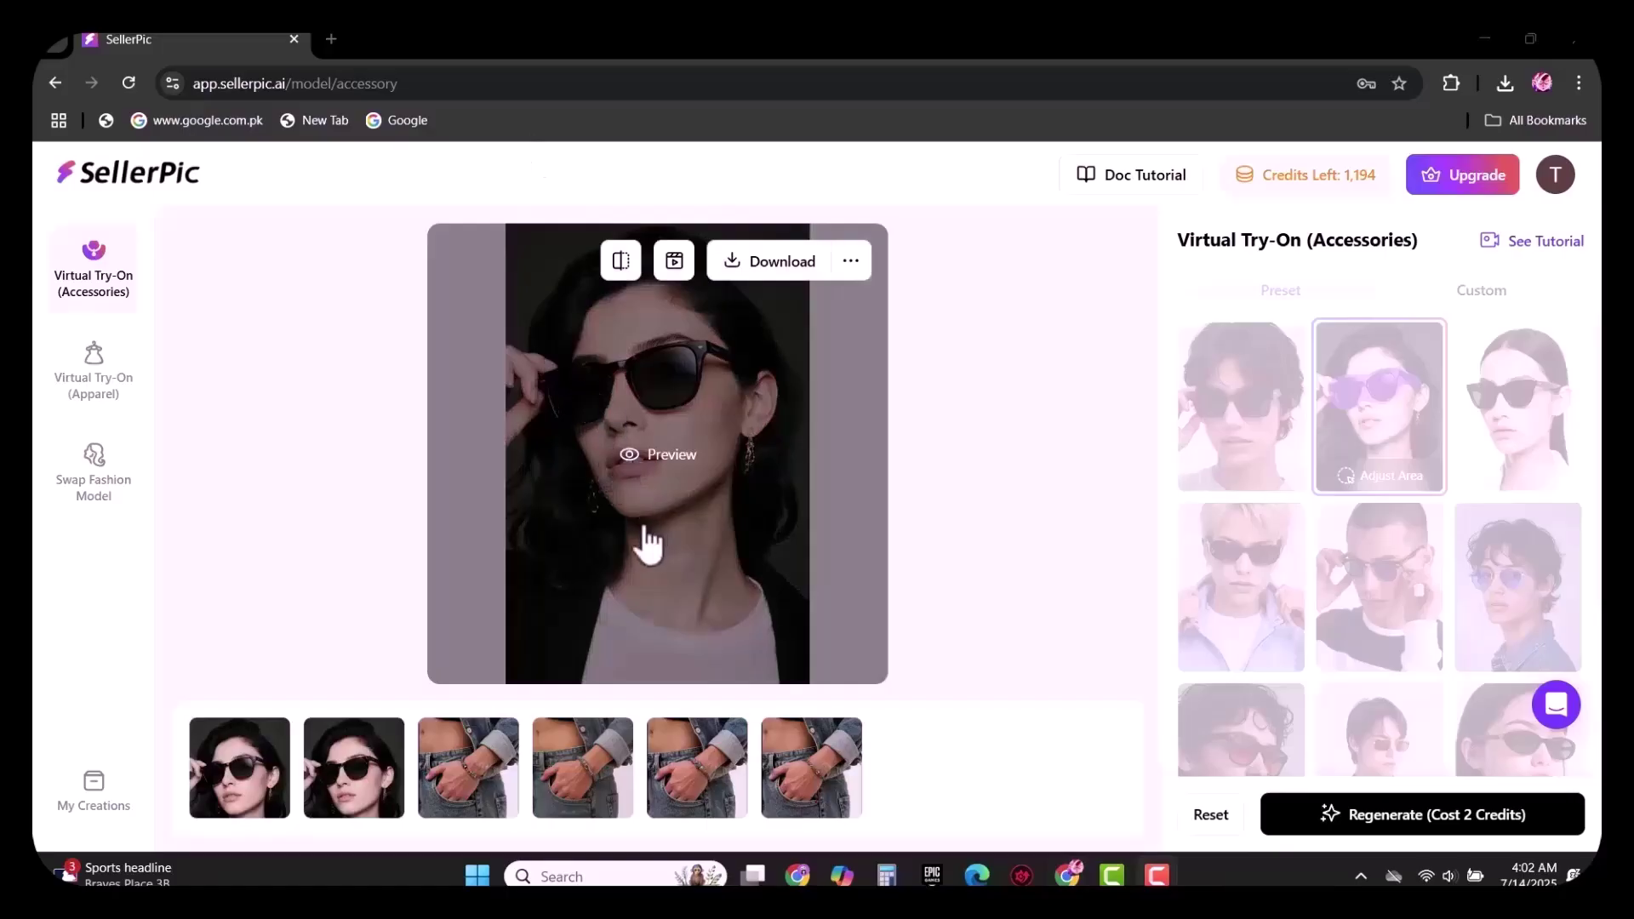
- Preview the sunglasses try-on result, check its Edit tools and download formats, then close it
{"action": "left_click", "coordinate": [630, 464]}
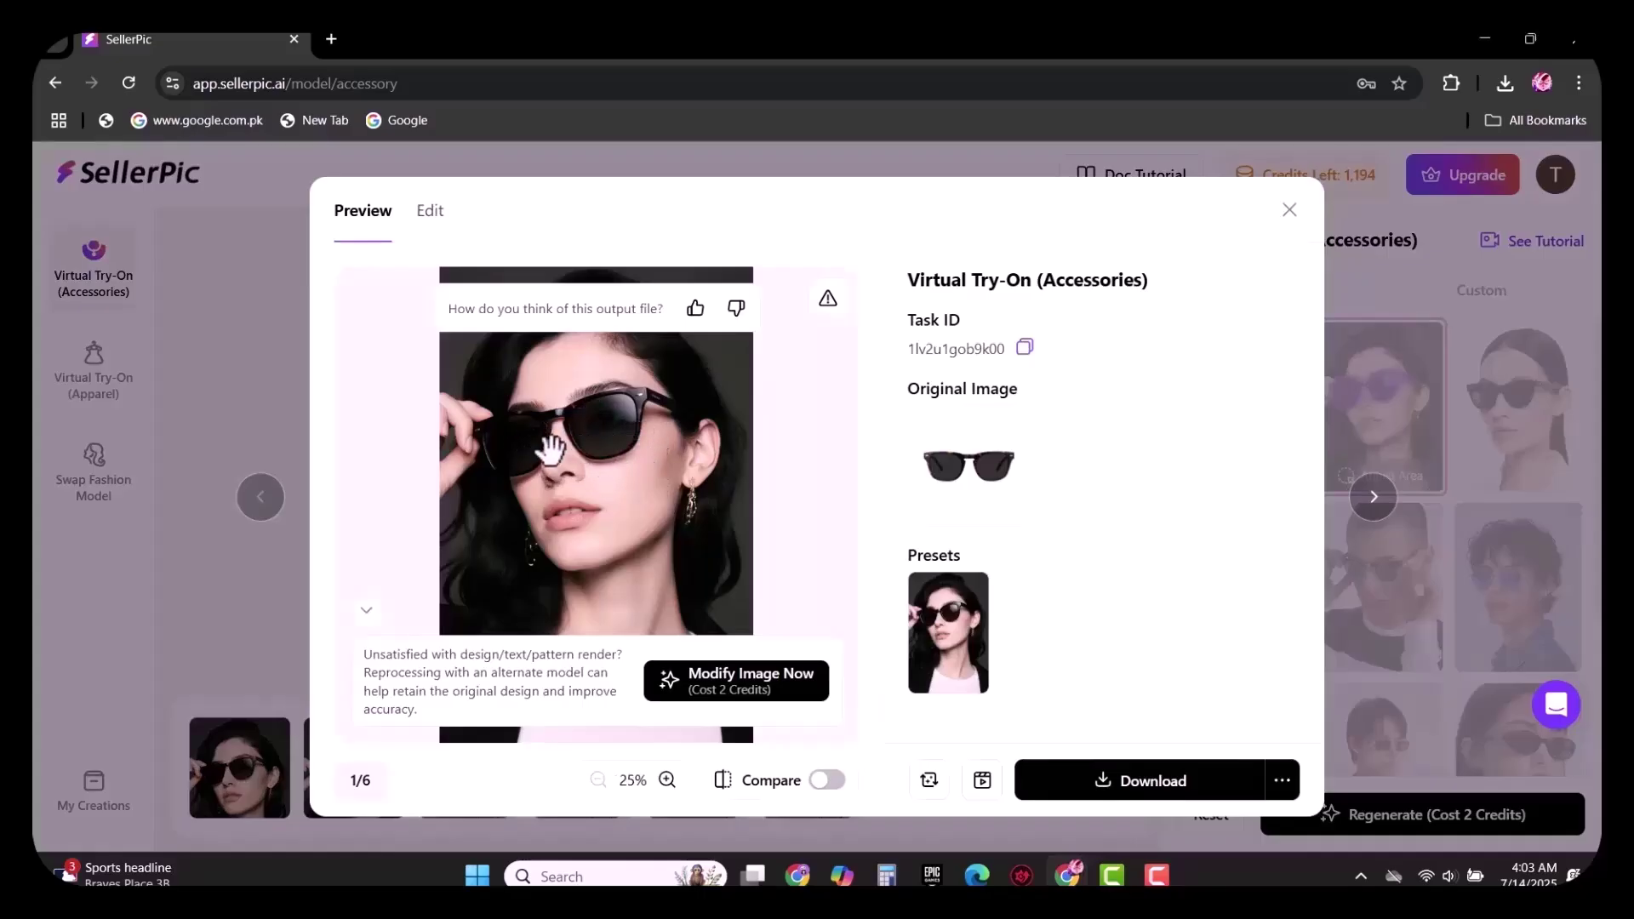
{"action": "left_click", "coordinate": [431, 213]}
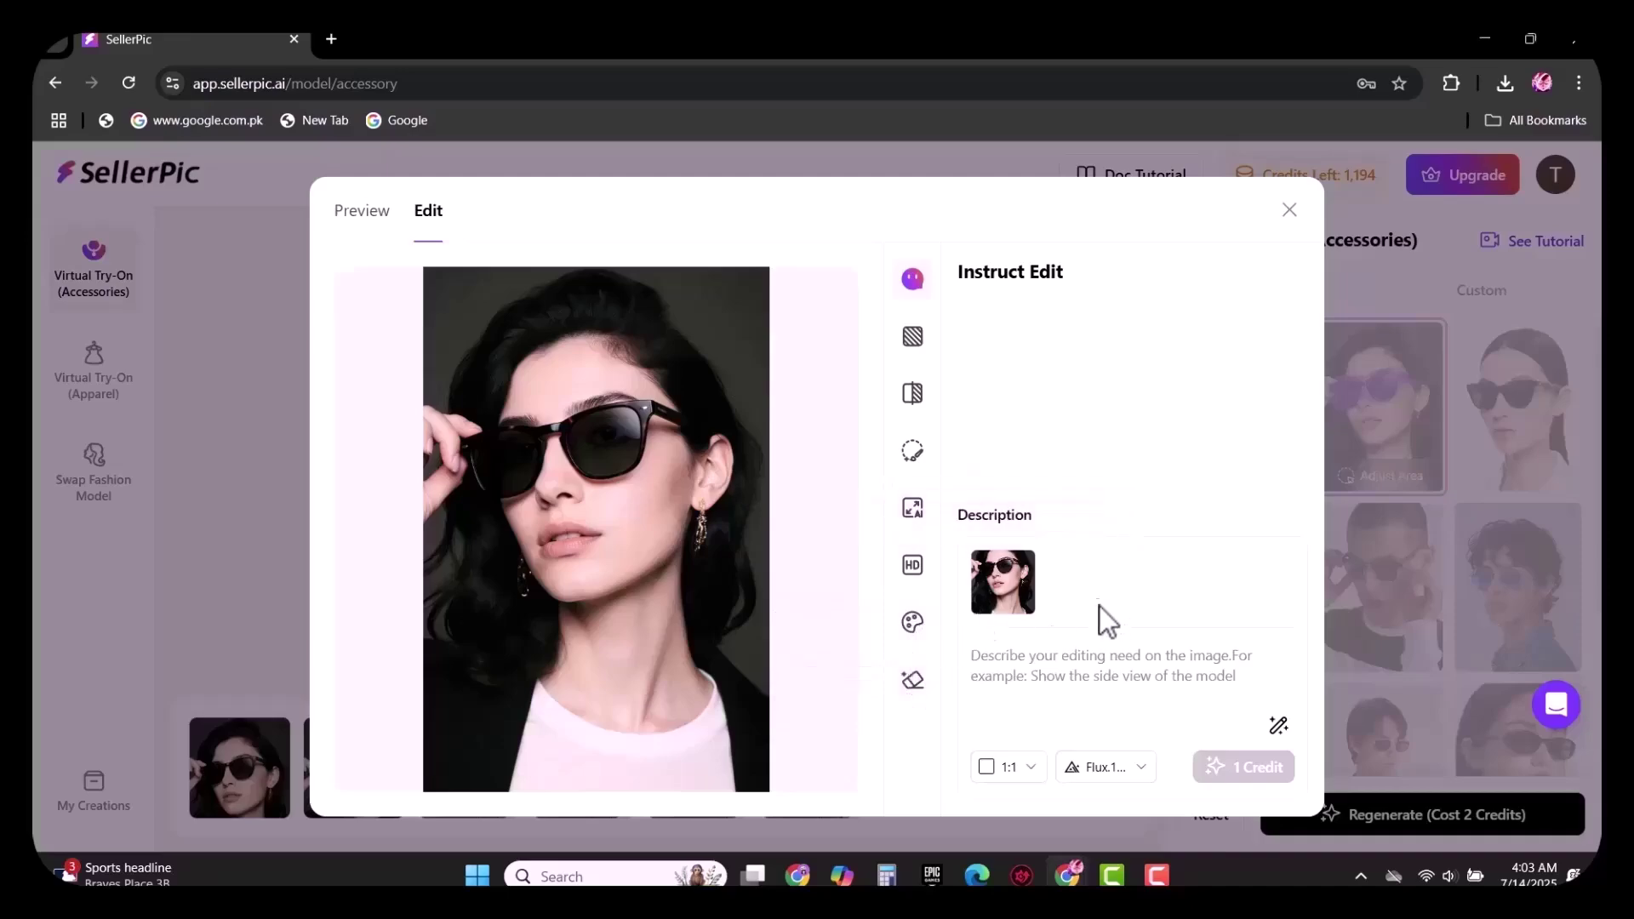
{"action": "key", "text": "Escape"}
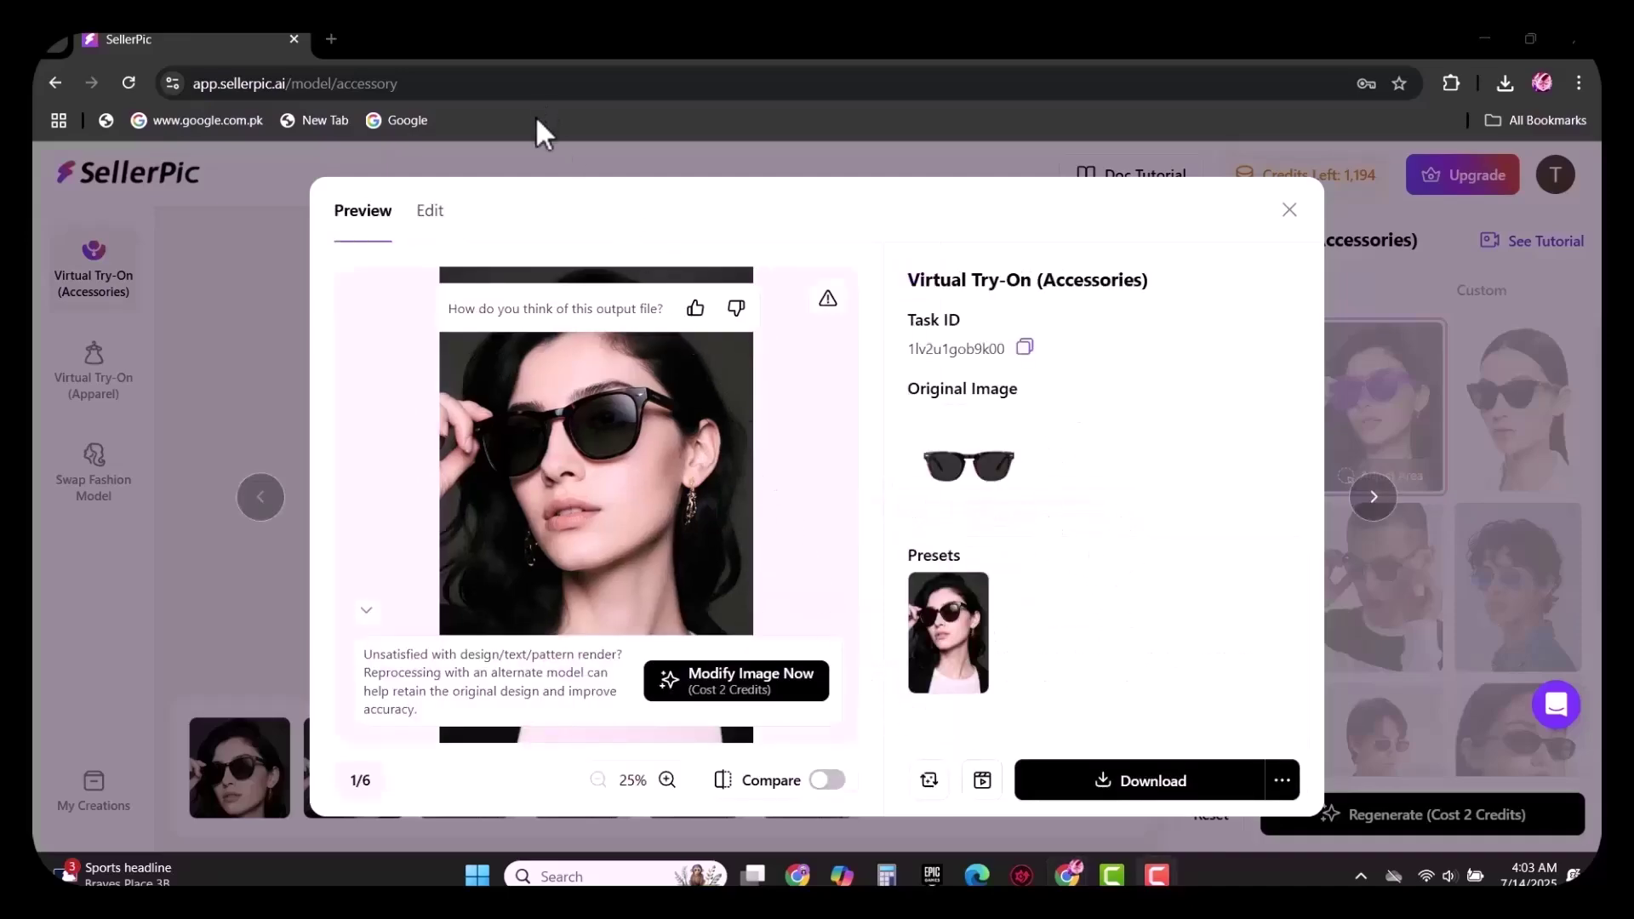
{"action": "left_click", "coordinate": [1132, 791]}
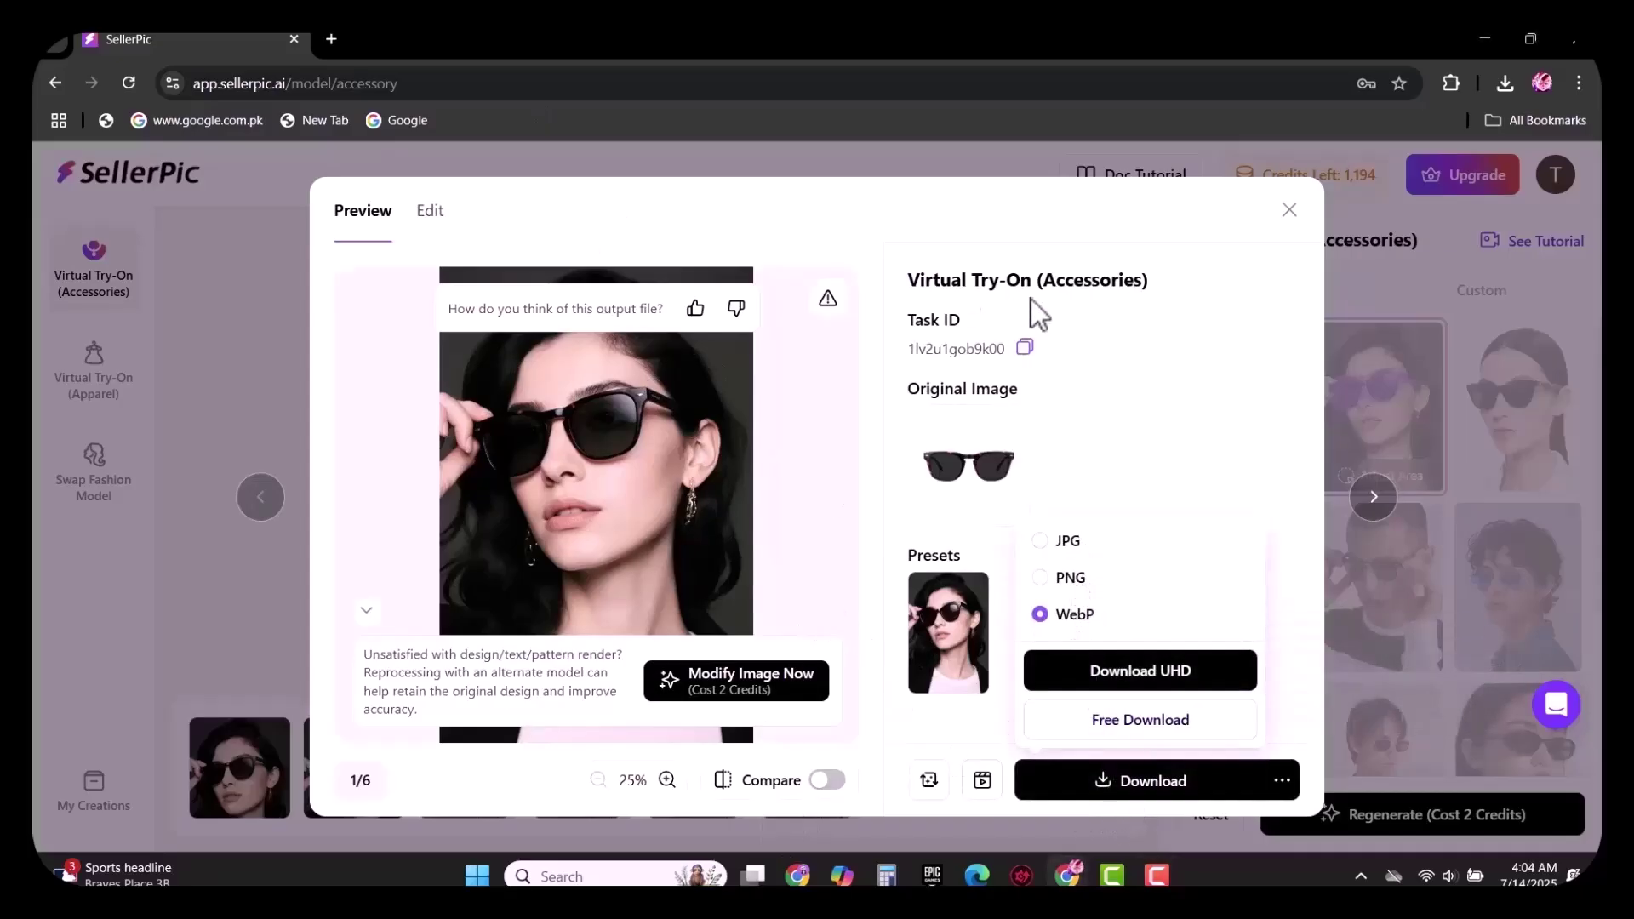
{"action": "left_click", "coordinate": [1289, 211]}
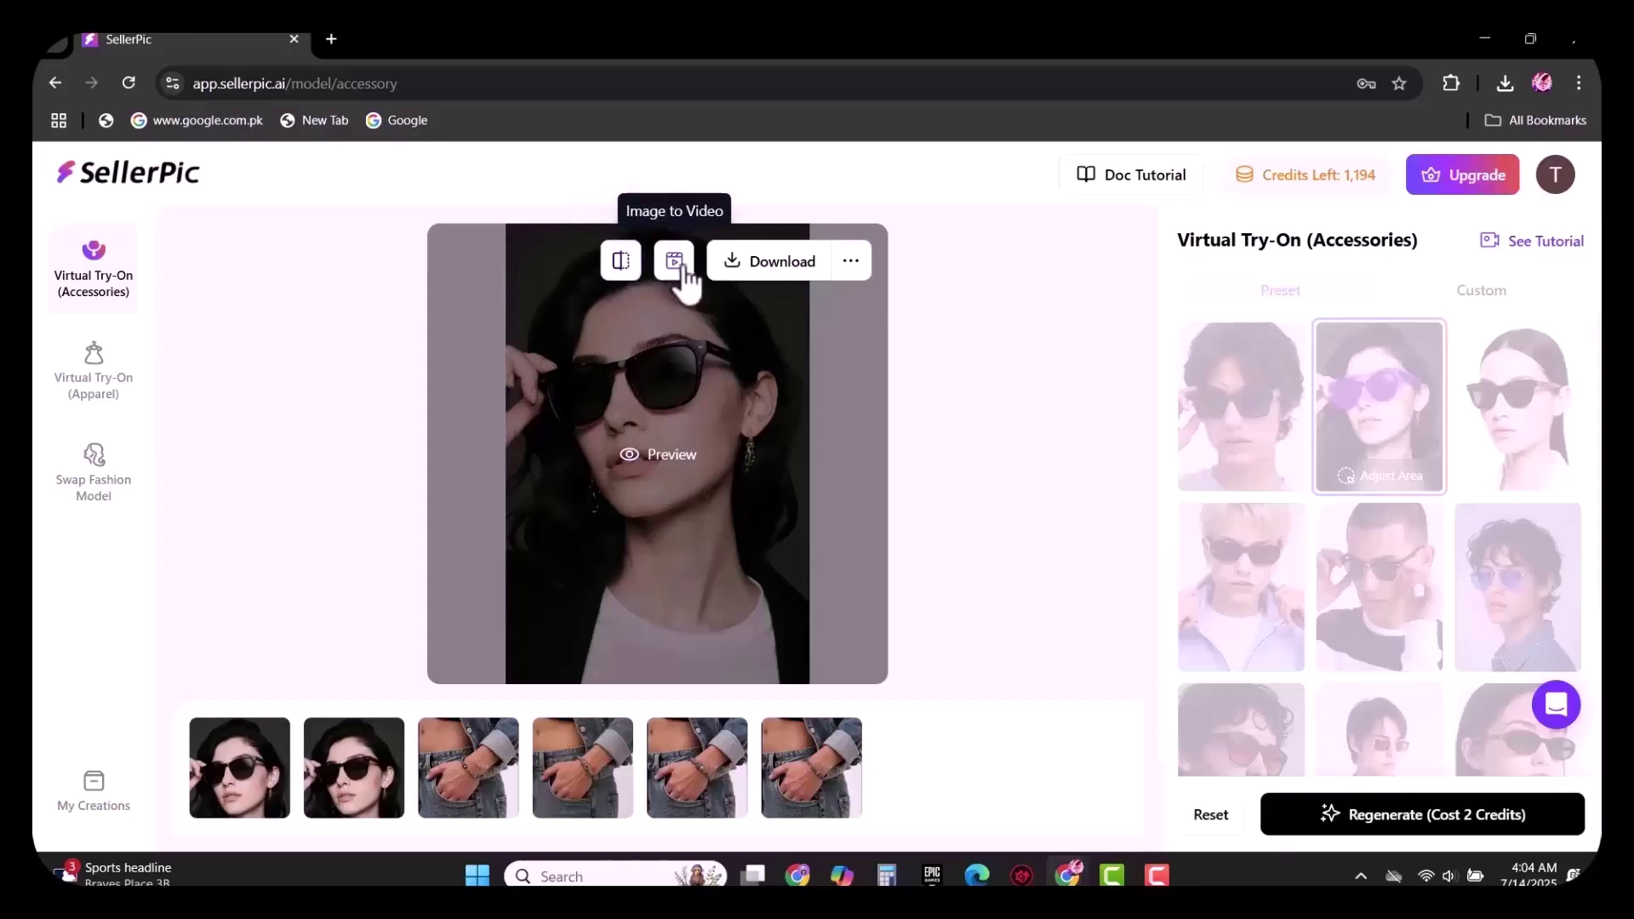
- Start a single-image video from the try-on with prompt 'show how glasses can improve the personality'
{"action": "left_click", "coordinate": [675, 262]}
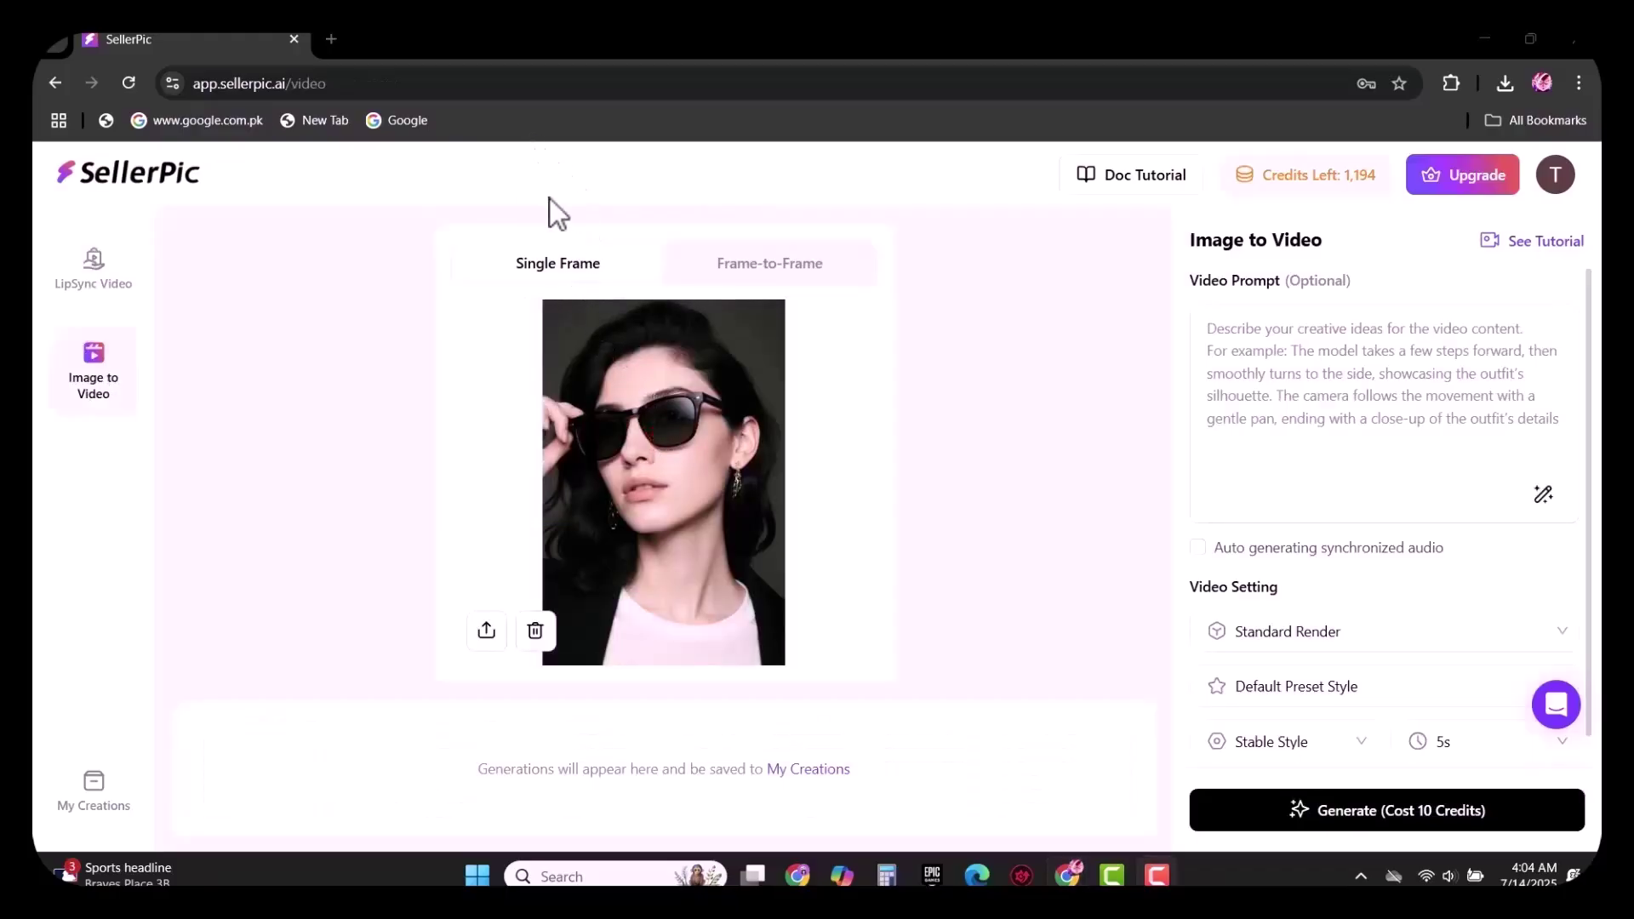
{"action": "left_click", "coordinate": [741, 265]}
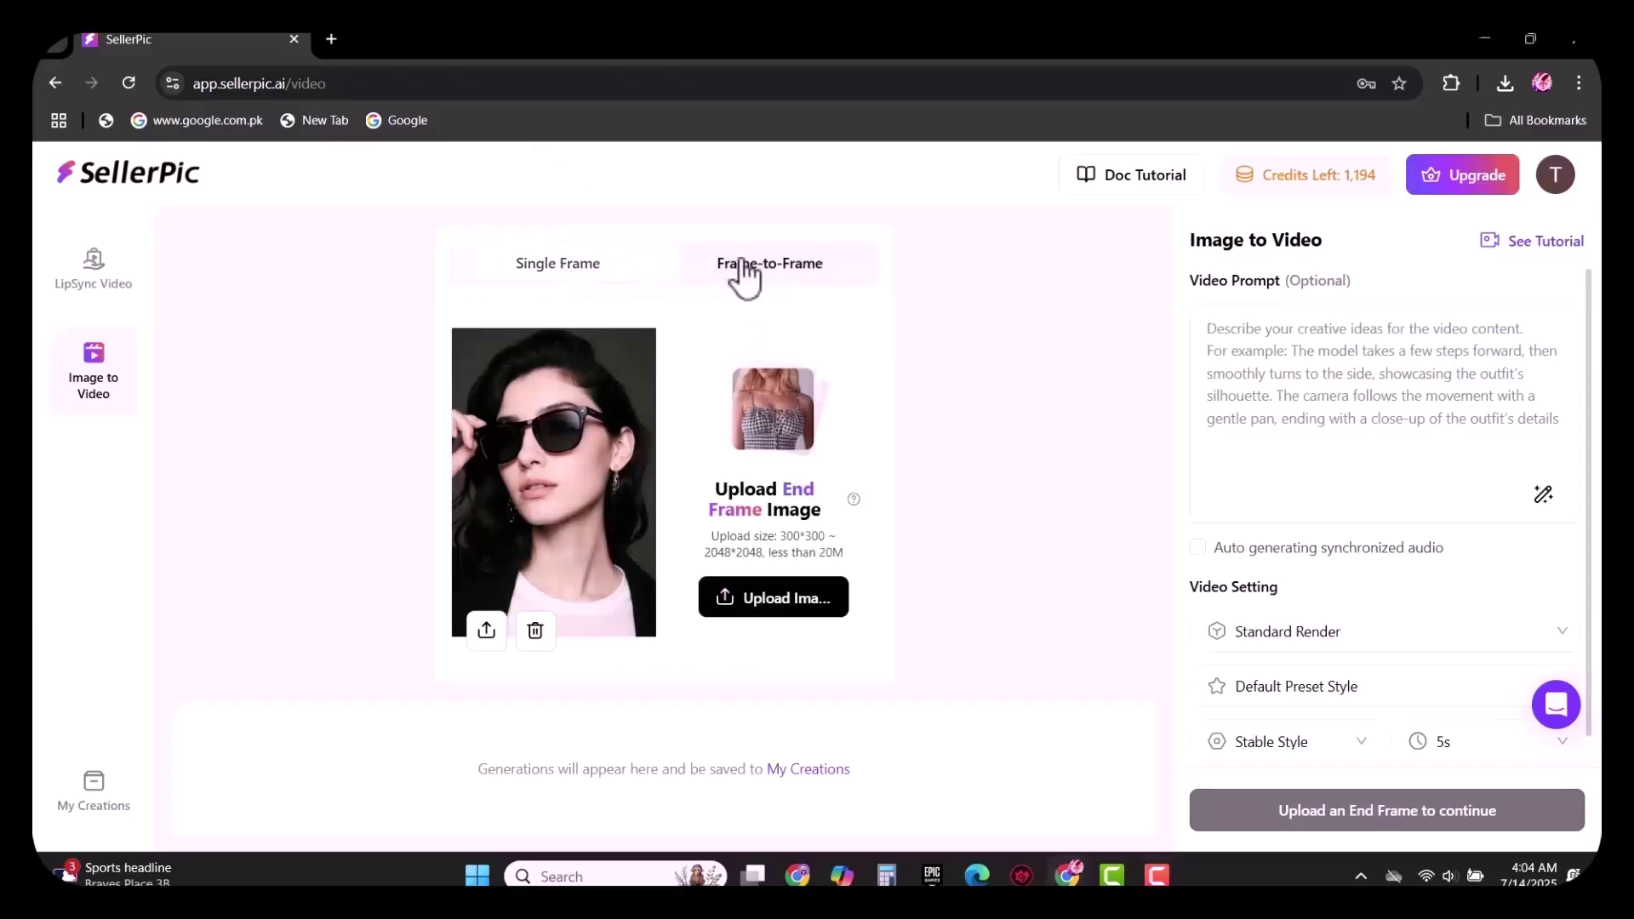
{"action": "left_click", "coordinate": [594, 267]}
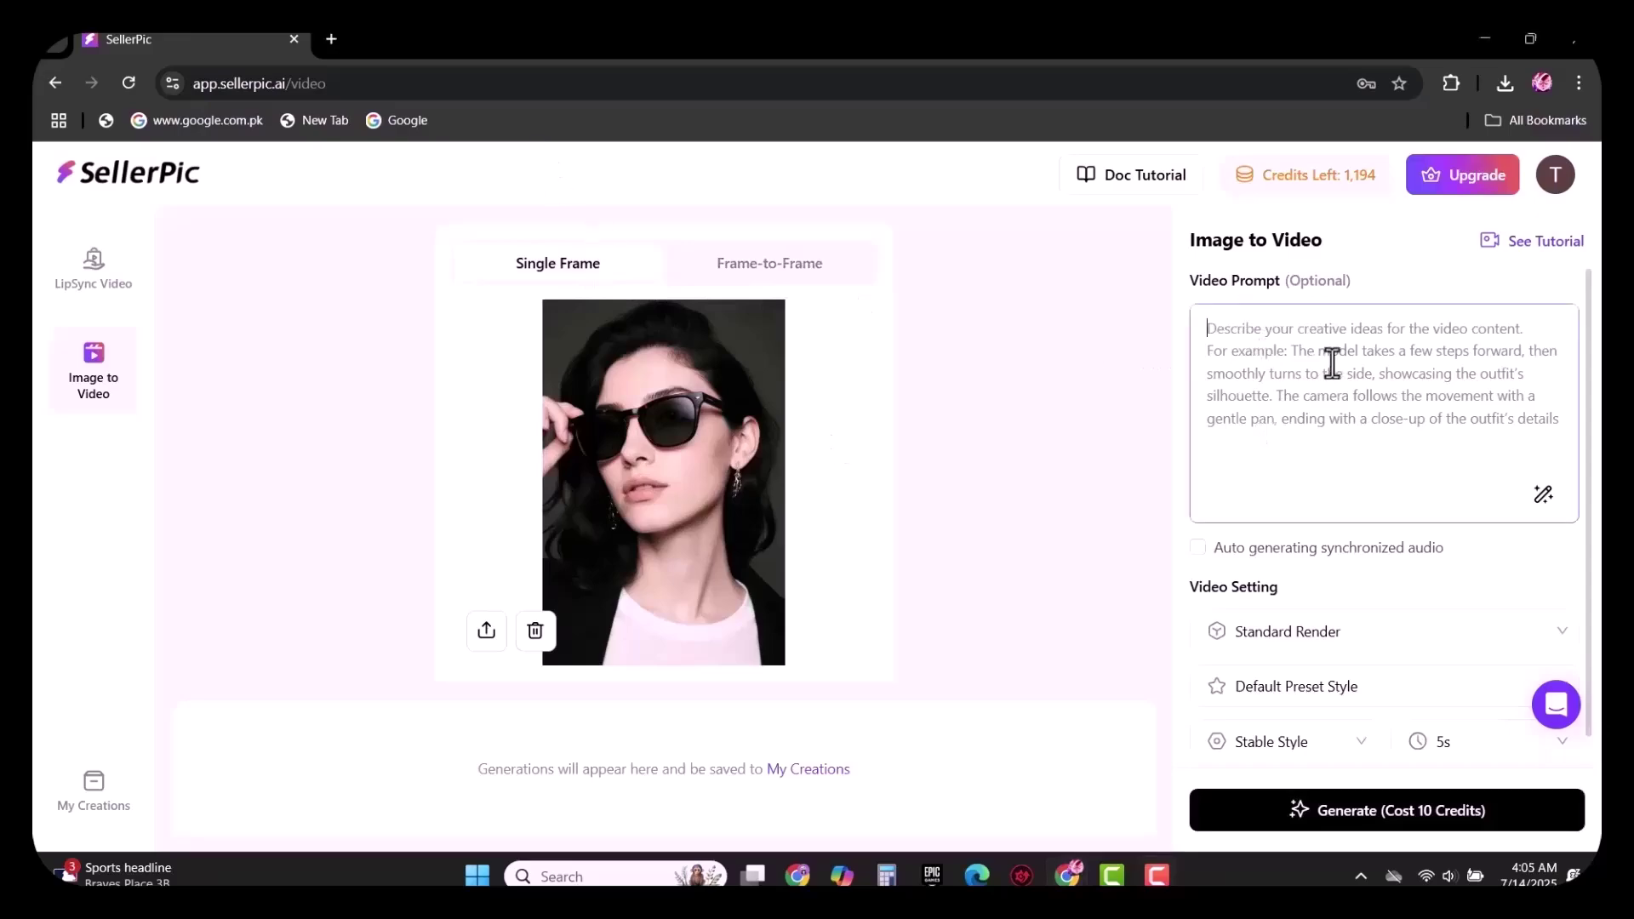
{"action": "type", "text": "sh"}
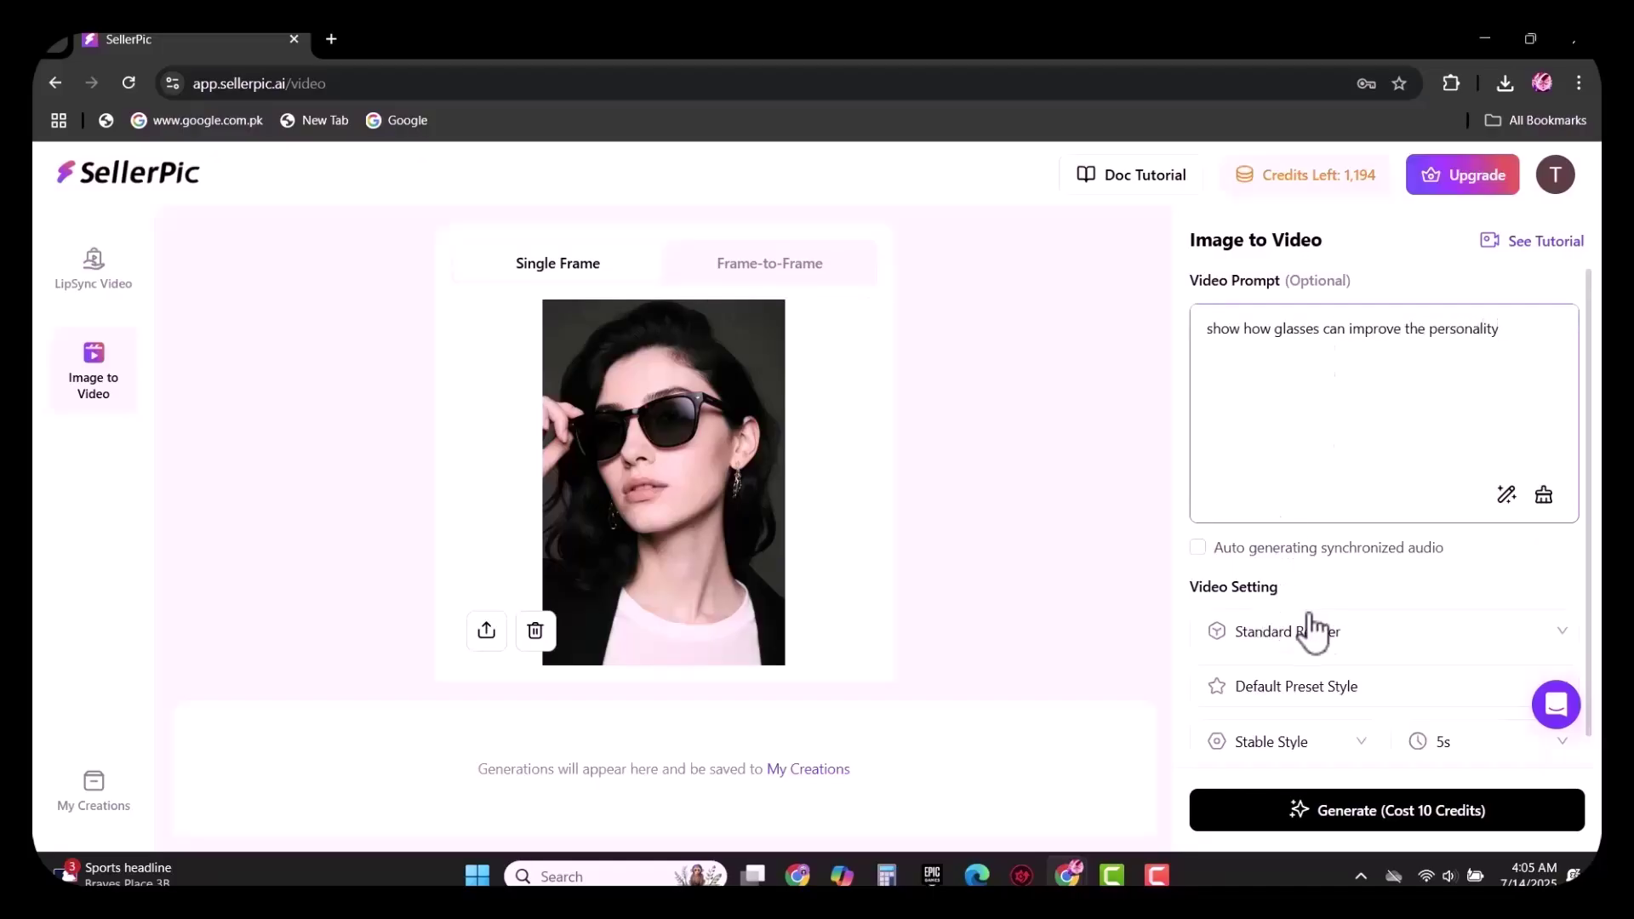
- Keep Standard Render, Default Preset Style, Stable Style and a 5s video length
{"action": "left_click", "coordinate": [1374, 635]}
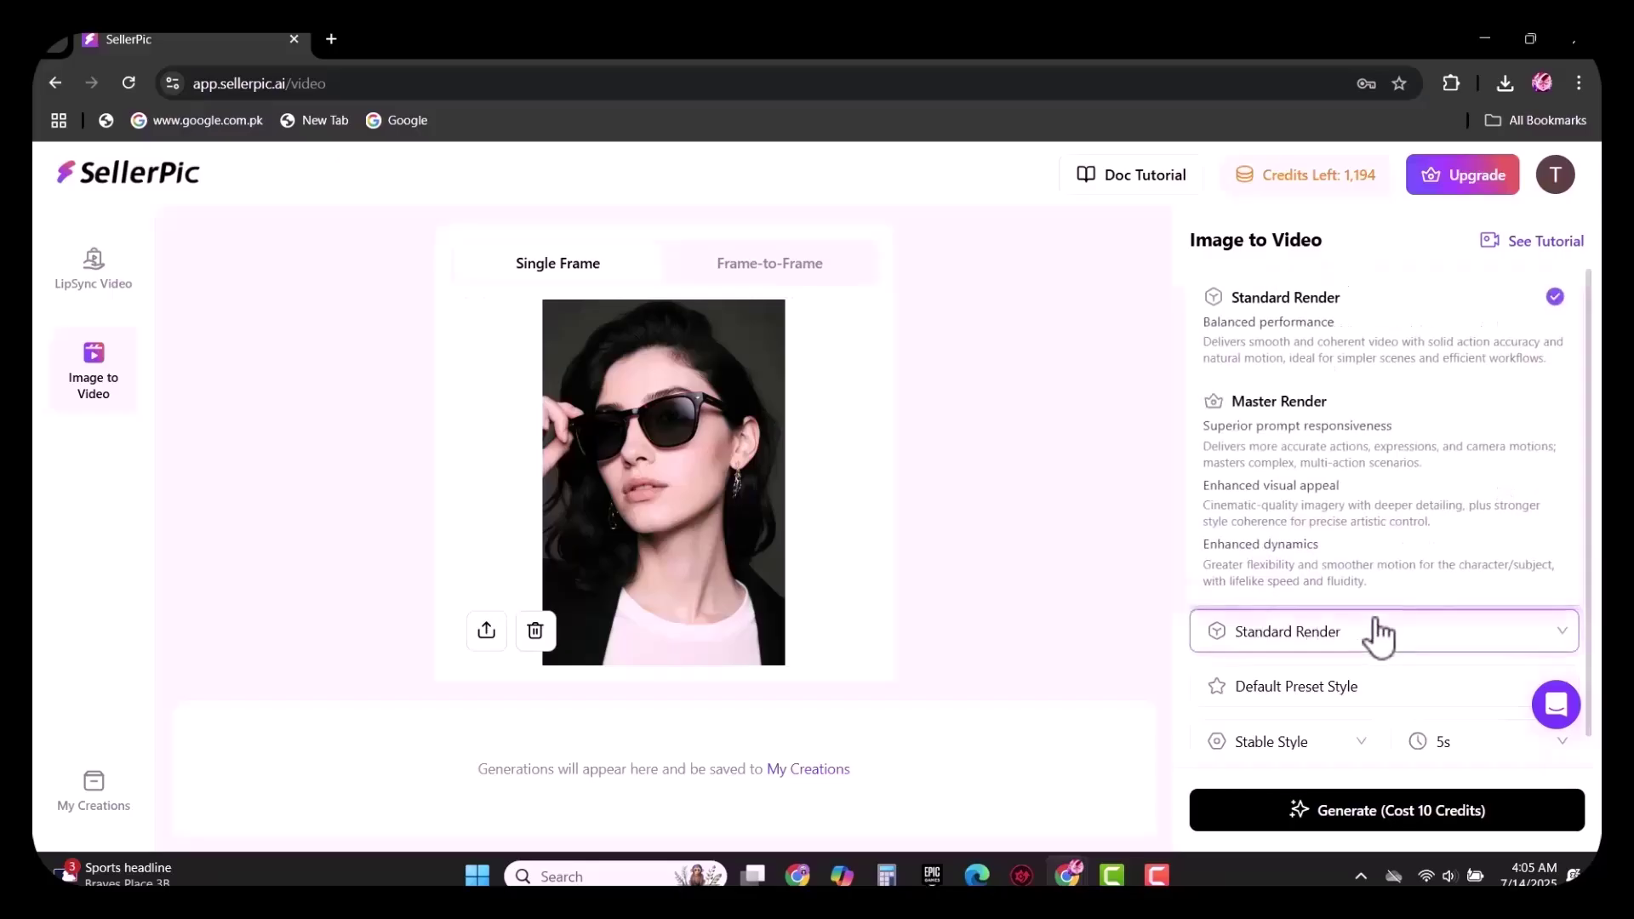
{"action": "left_click", "coordinate": [1286, 351]}
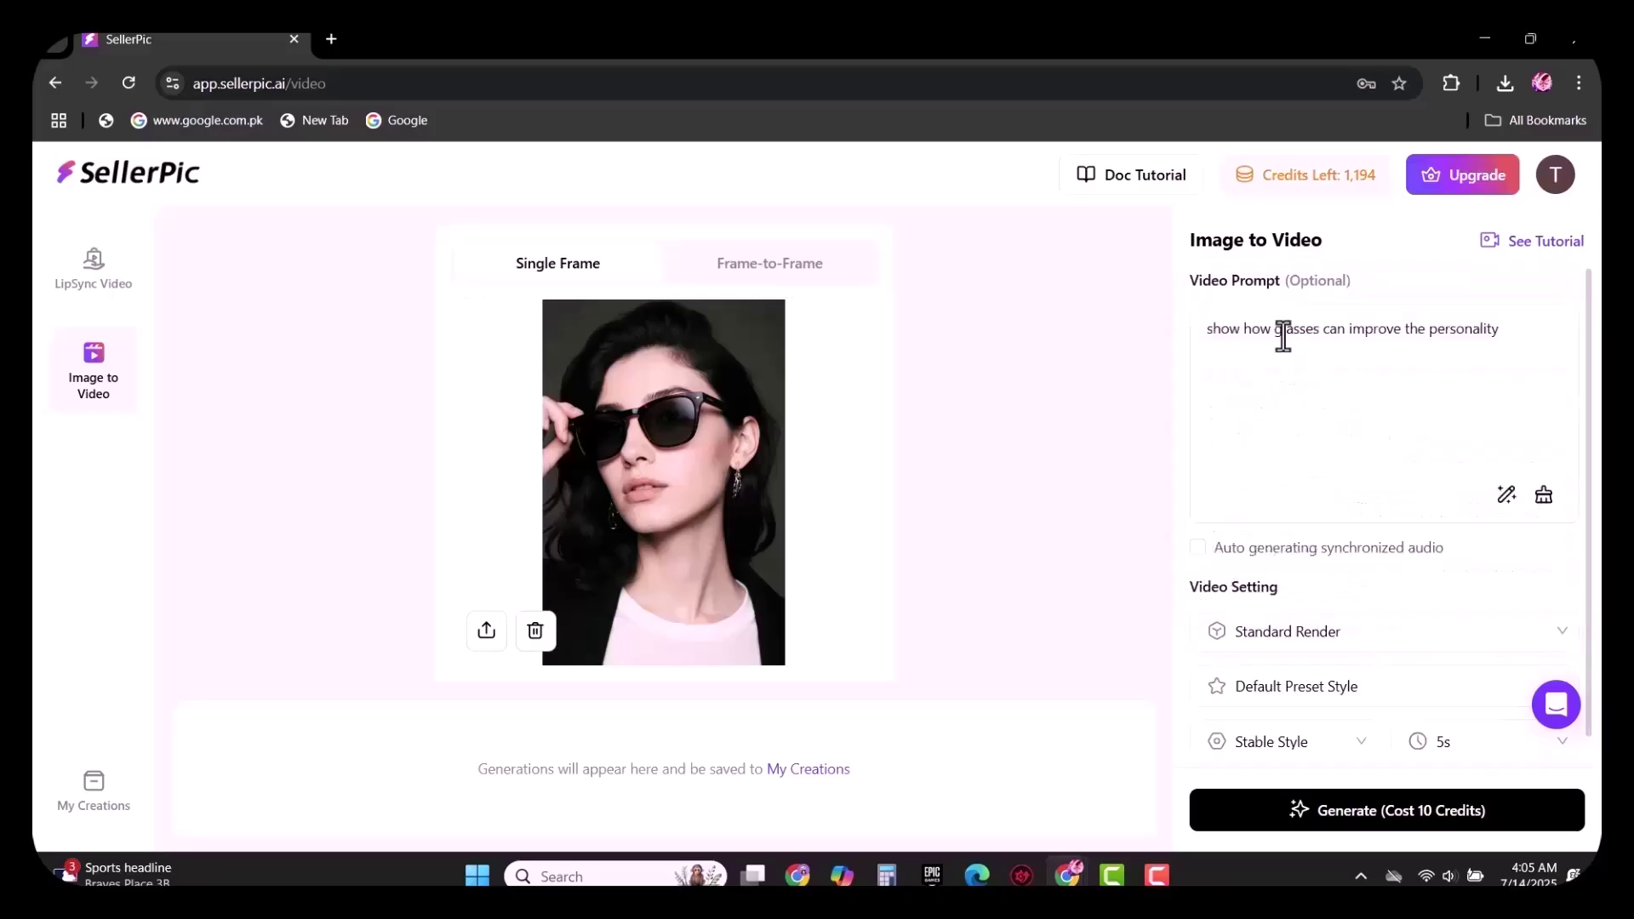
{"action": "left_click", "coordinate": [1317, 691]}
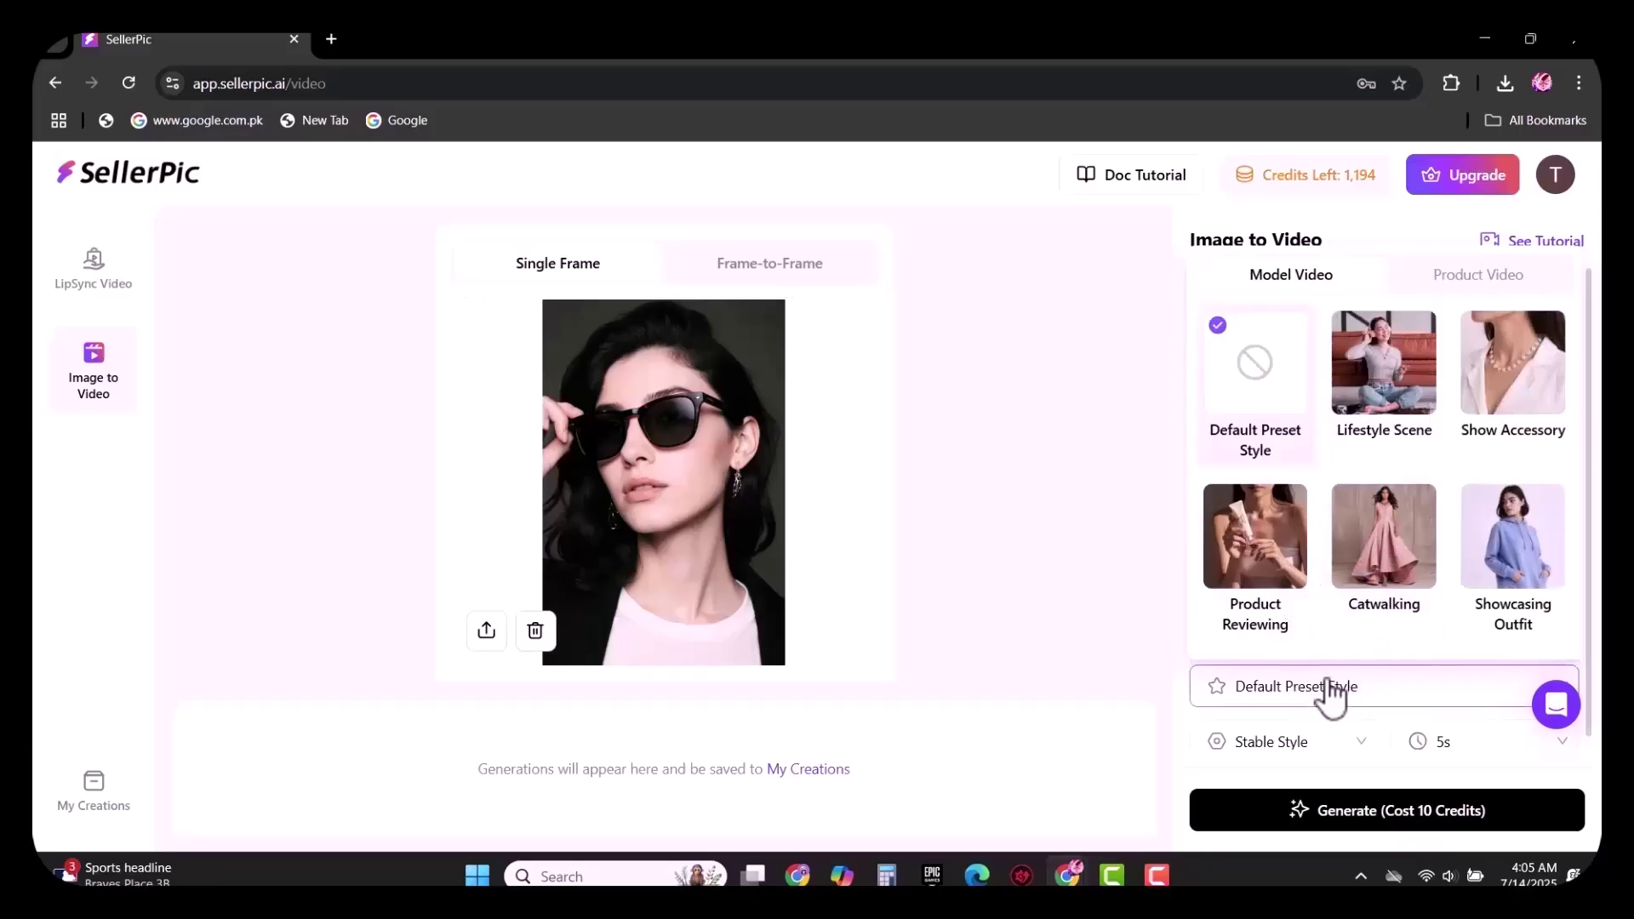
{"action": "left_click", "coordinate": [1257, 696]}
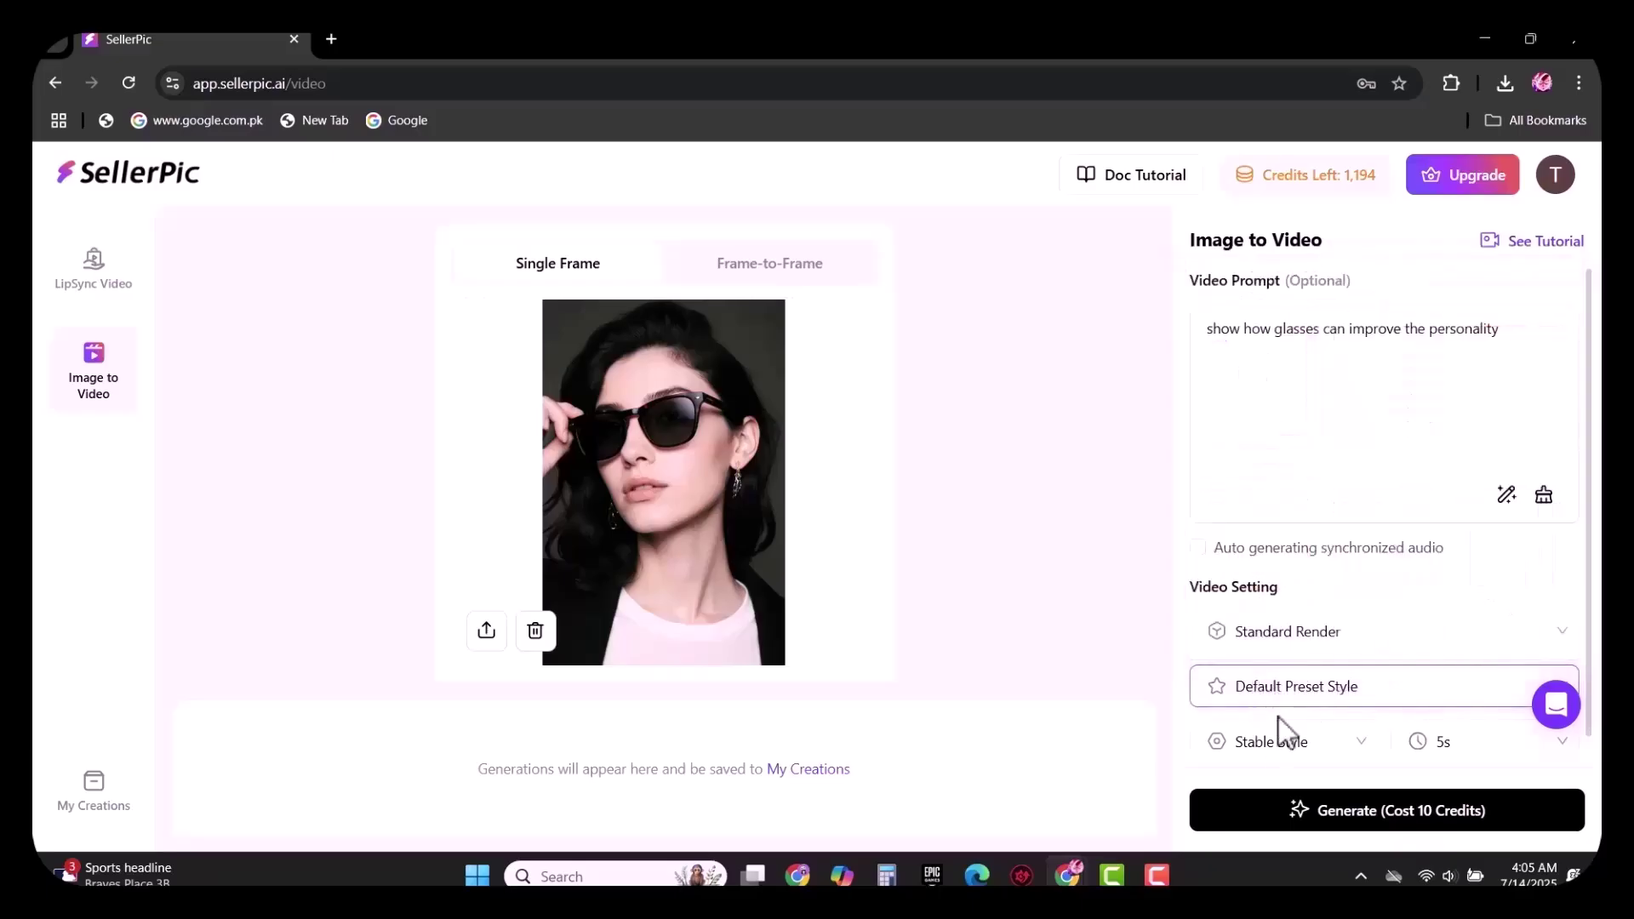
{"action": "left_click", "coordinate": [1356, 749]}
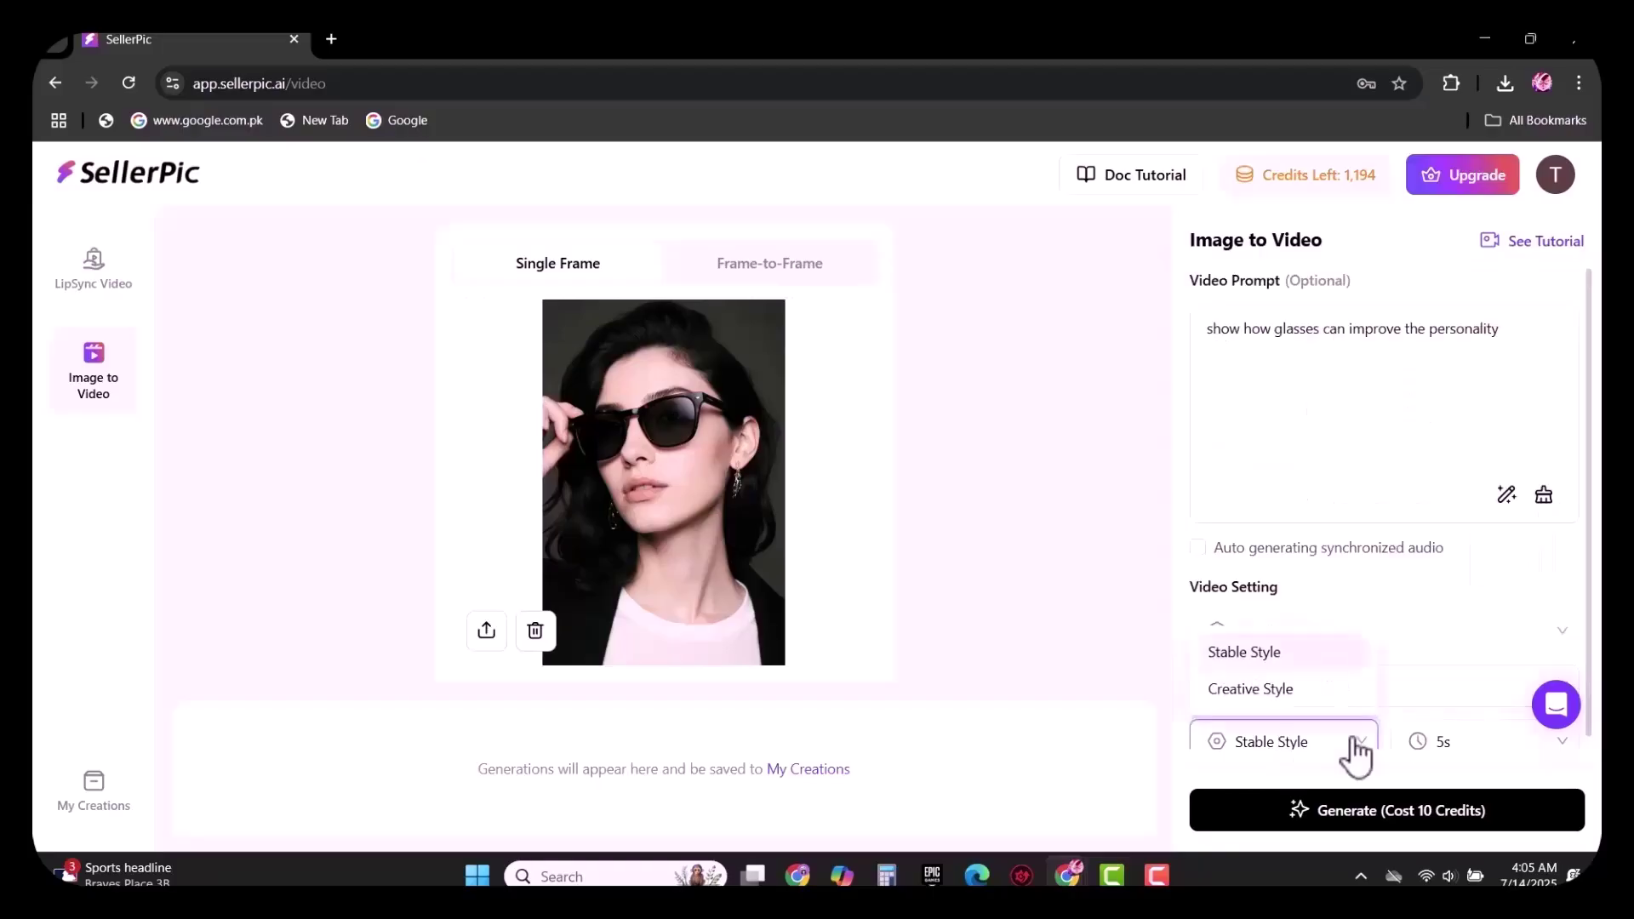
{"action": "left_click", "coordinate": [1359, 749]}
{"action": "left_click", "coordinate": [1485, 753]}
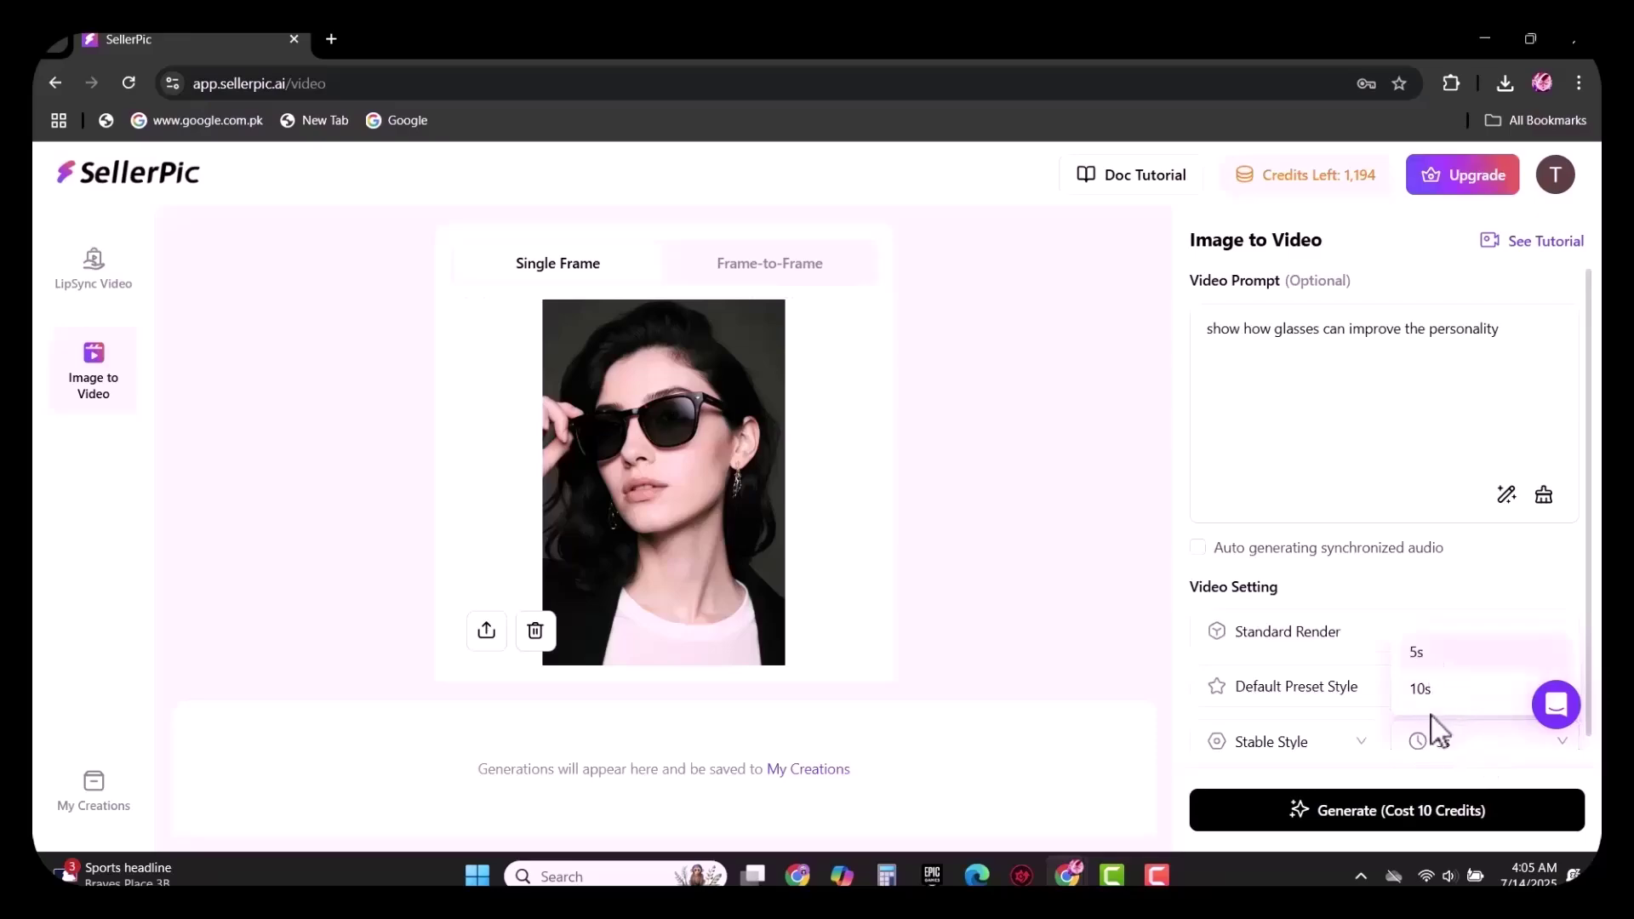
{"action": "left_click", "coordinate": [1385, 723]}
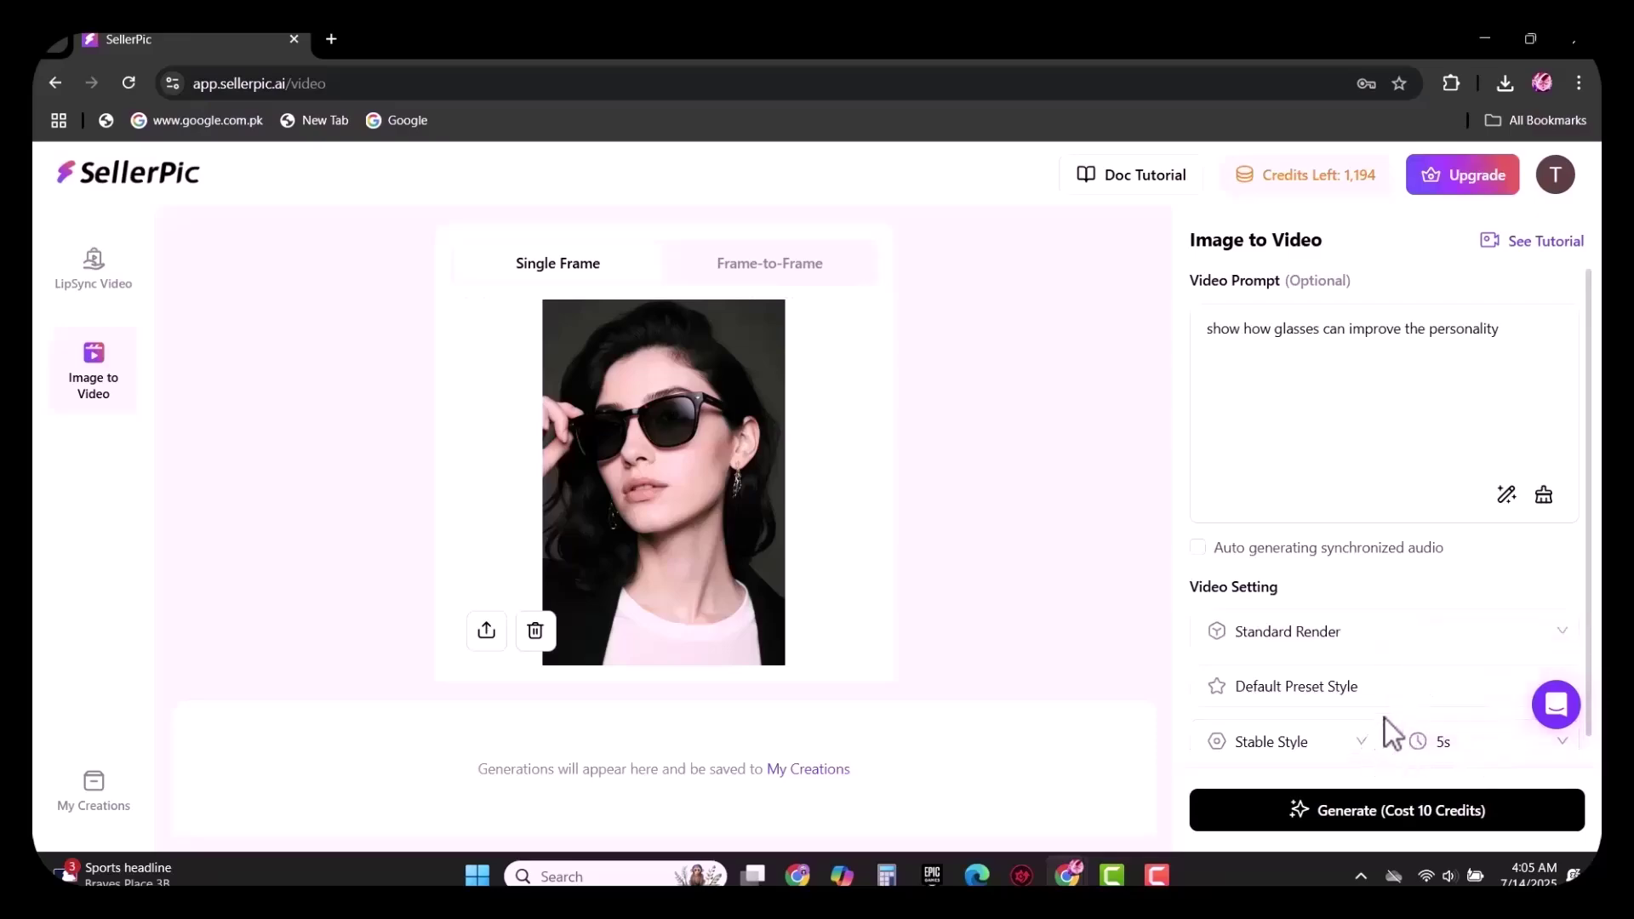
- Generate the sunglasses video for 10 credits, preview it, and show the MP4/GIF/WebP download options
{"action": "left_click", "coordinate": [1374, 812]}
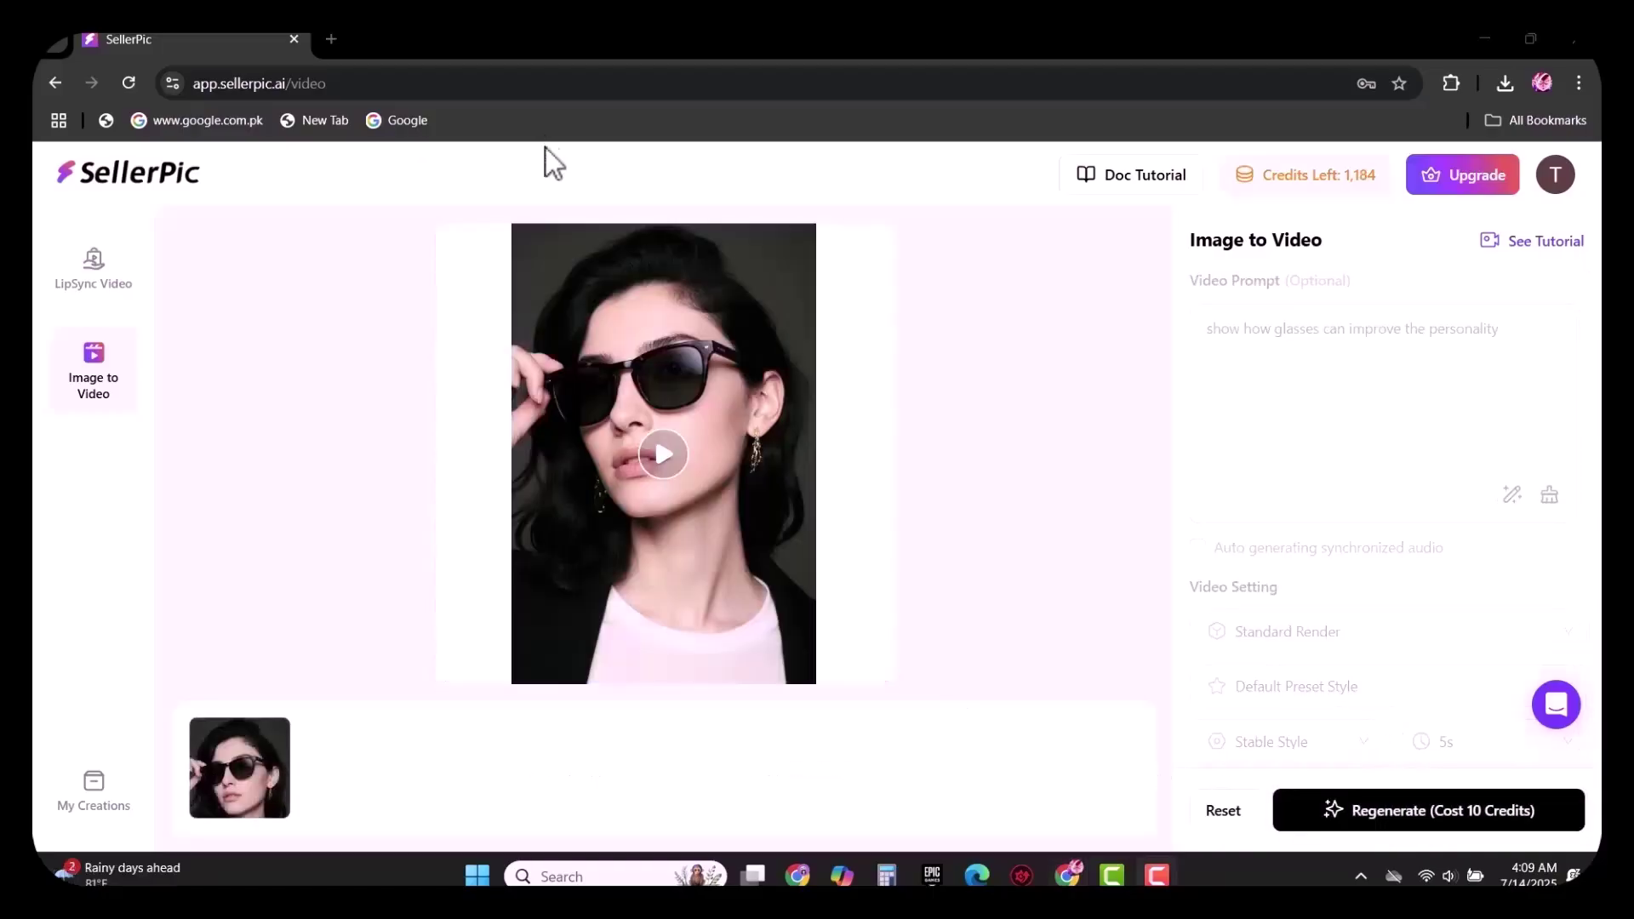
{"action": "mouse_move", "coordinate": [642, 396]}
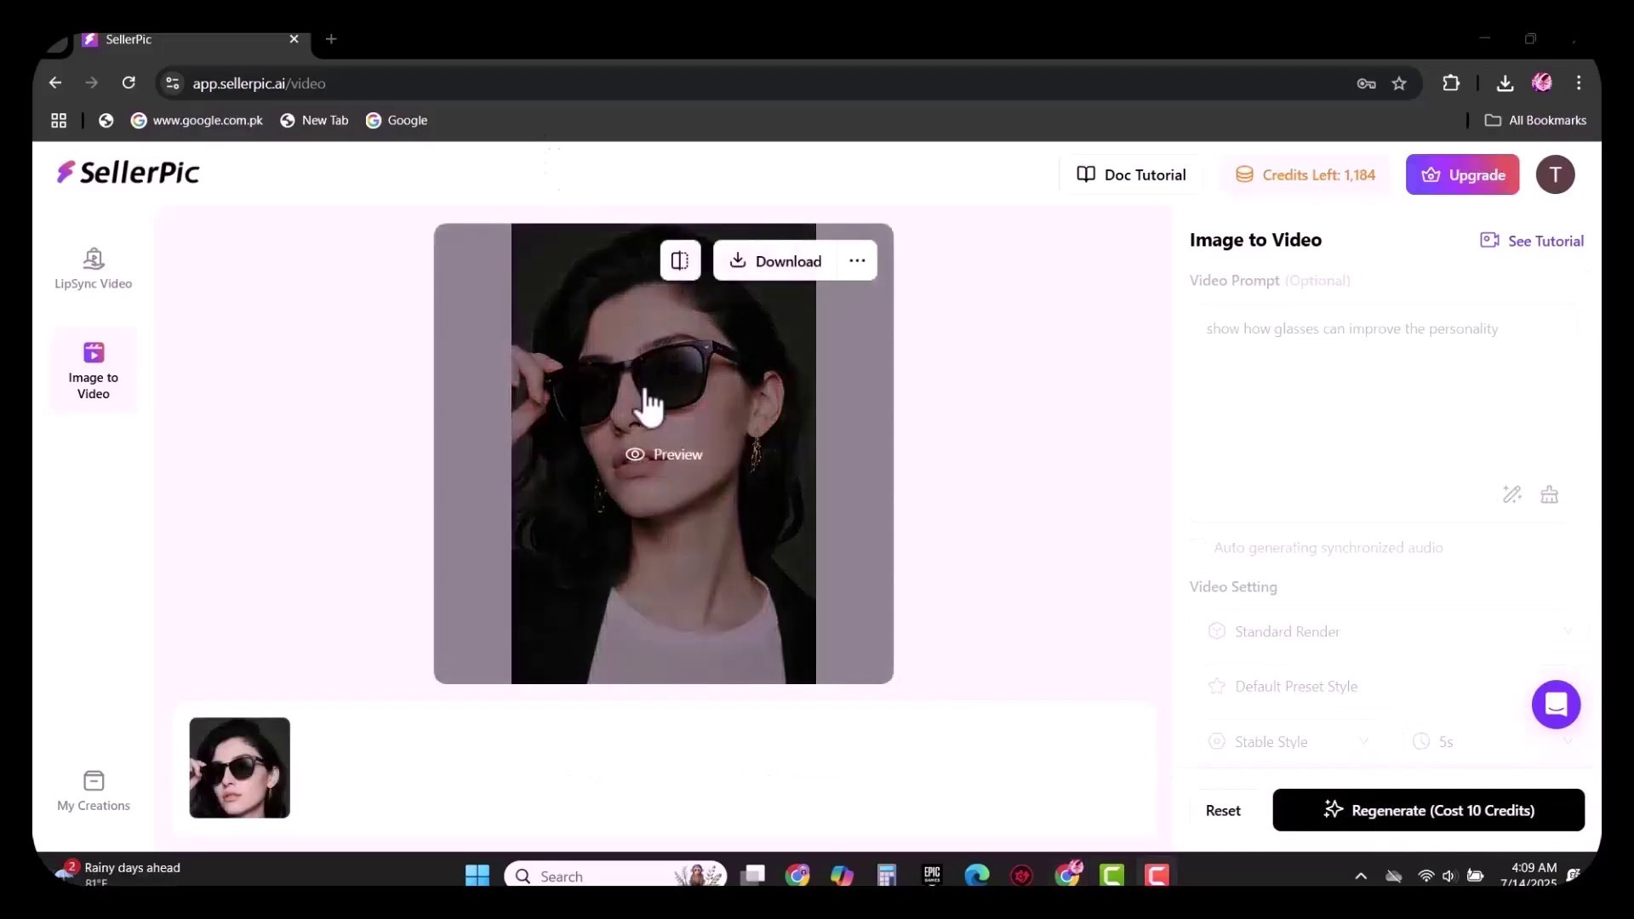
{"action": "left_click", "coordinate": [645, 468]}
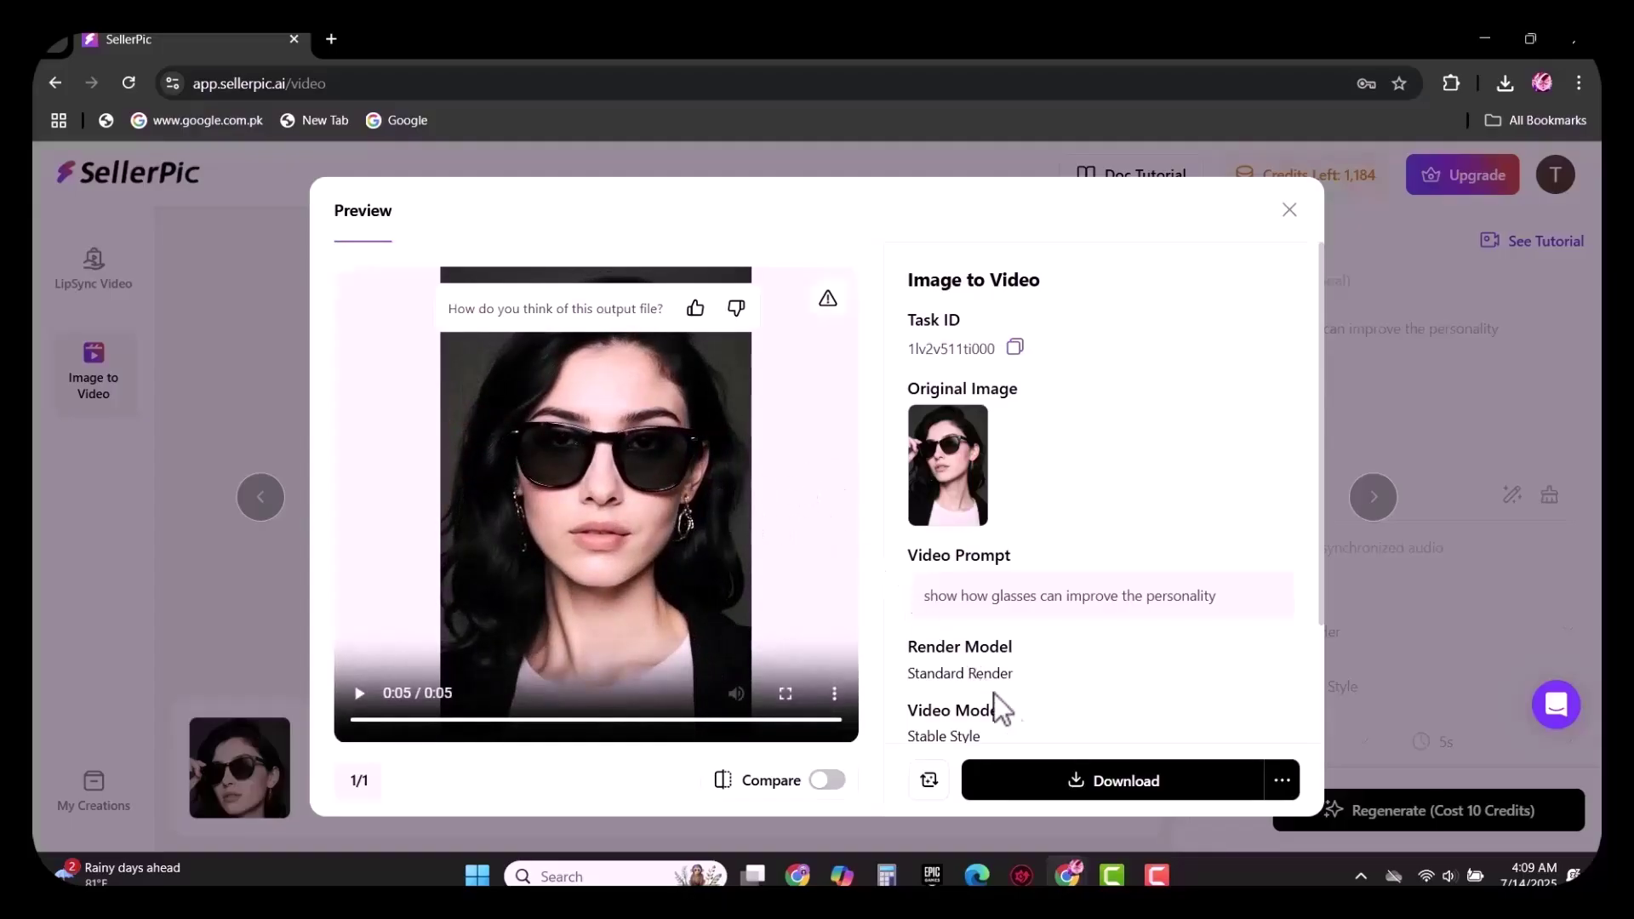
{"action": "left_click", "coordinate": [1121, 784]}
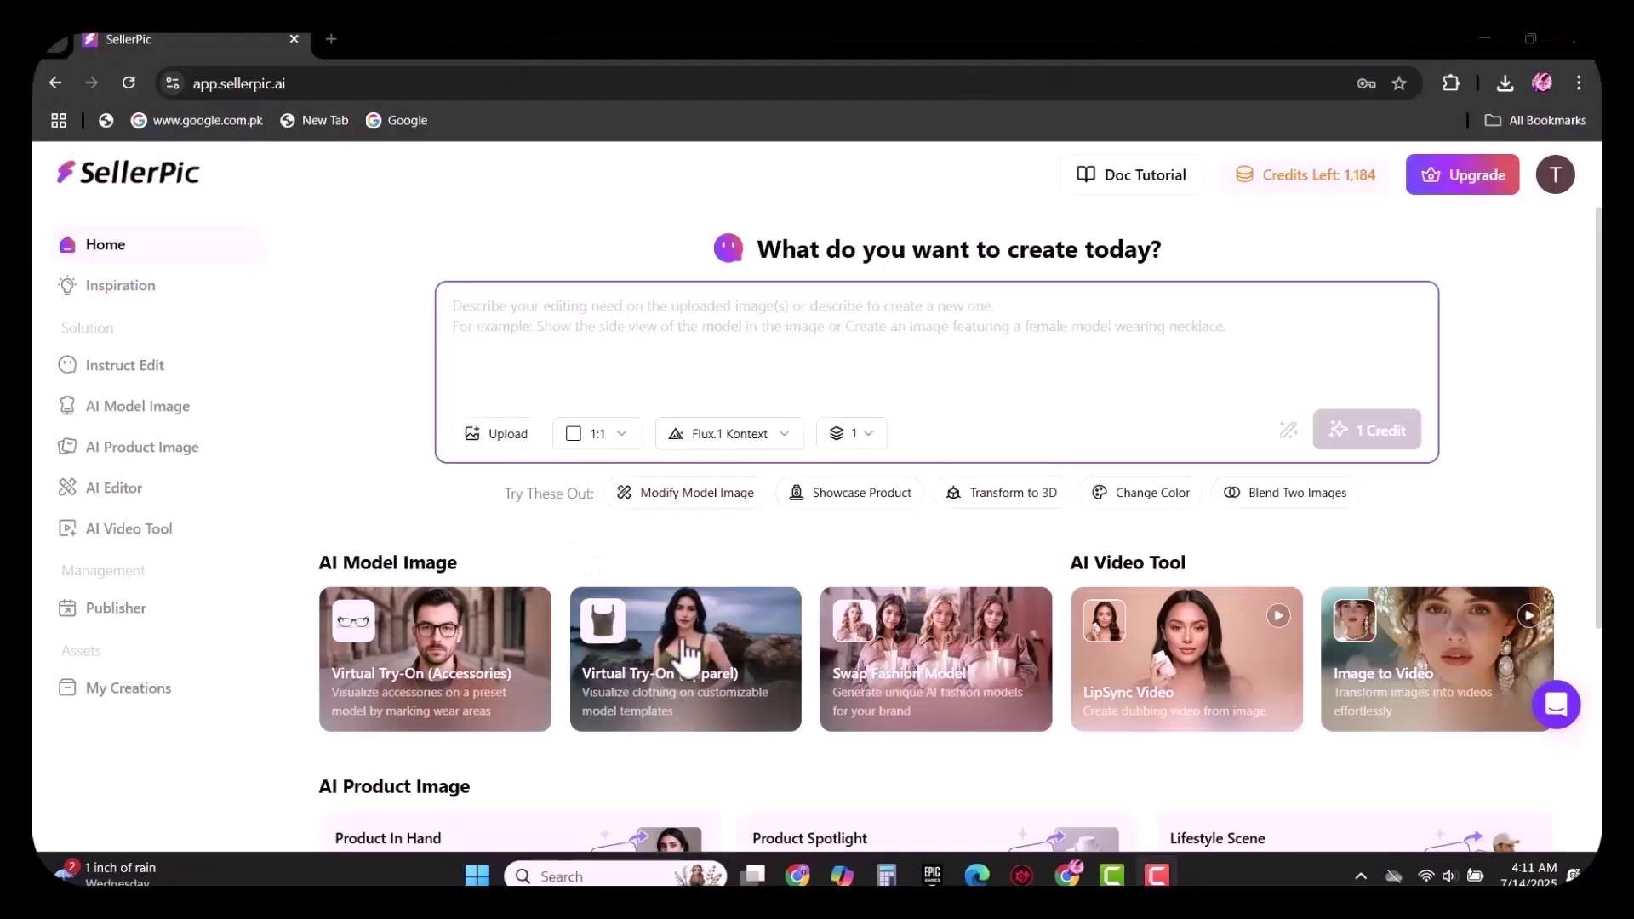
- Open Virtual Try-On (Apparel) and upload the JUST A CHILL GUY hoodie image from the device
{"action": "left_click", "coordinate": [698, 655]}
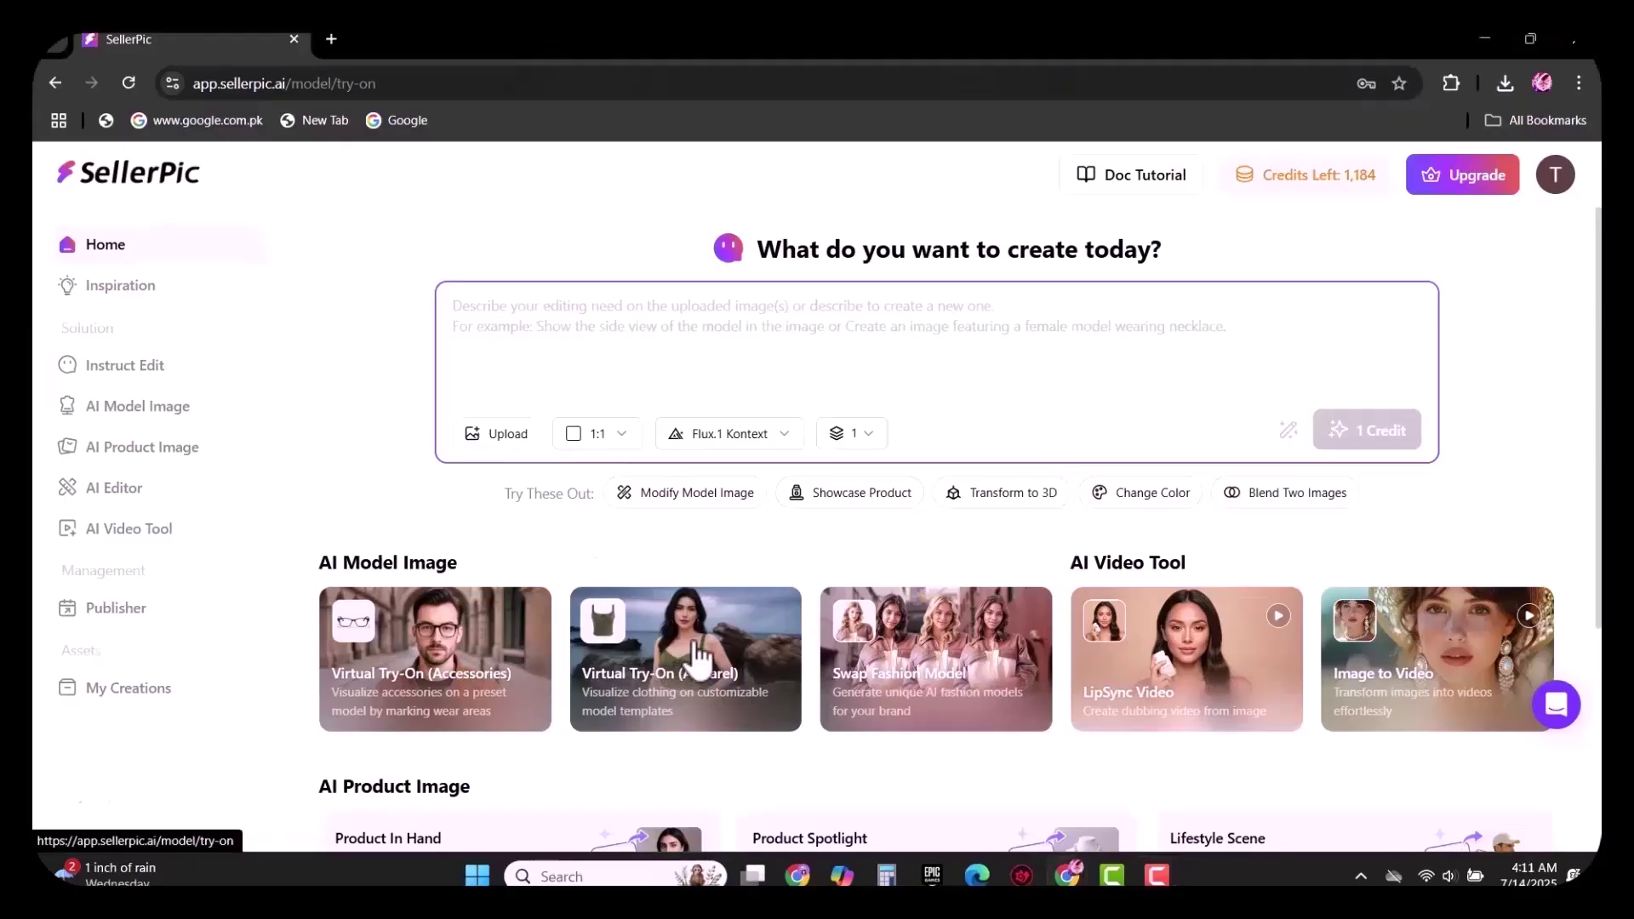
{"action": "mouse_move", "coordinate": [868, 532]}
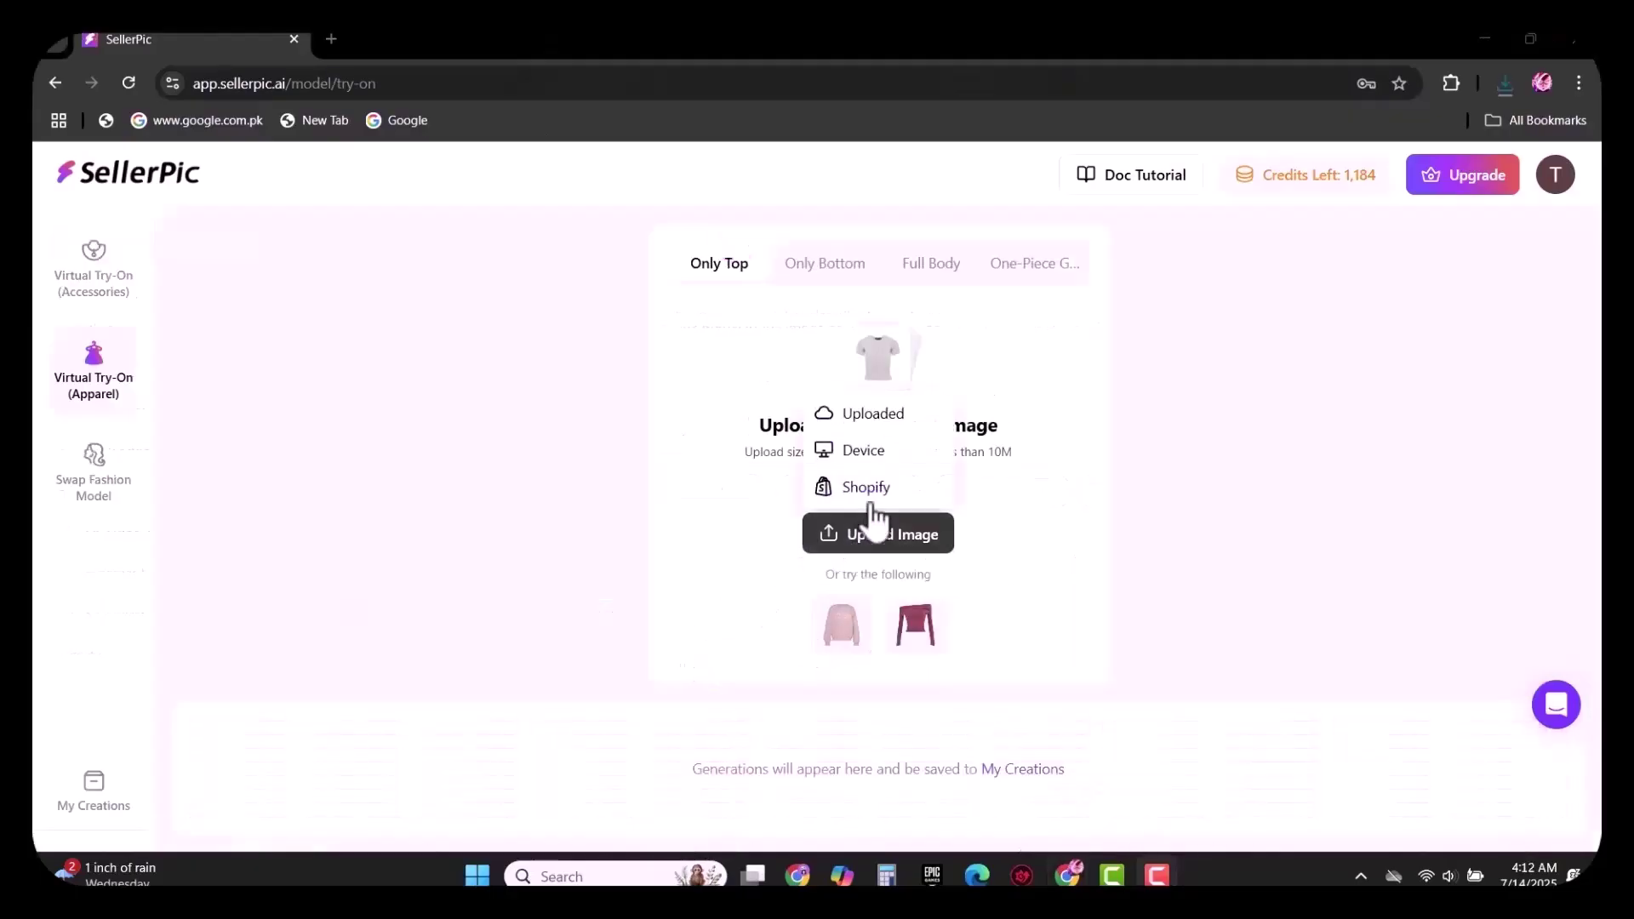
{"action": "left_click", "coordinate": [867, 451]}
{"action": "left_click", "coordinate": [641, 163]}
{"action": "double_click", "coordinate": [641, 163]}
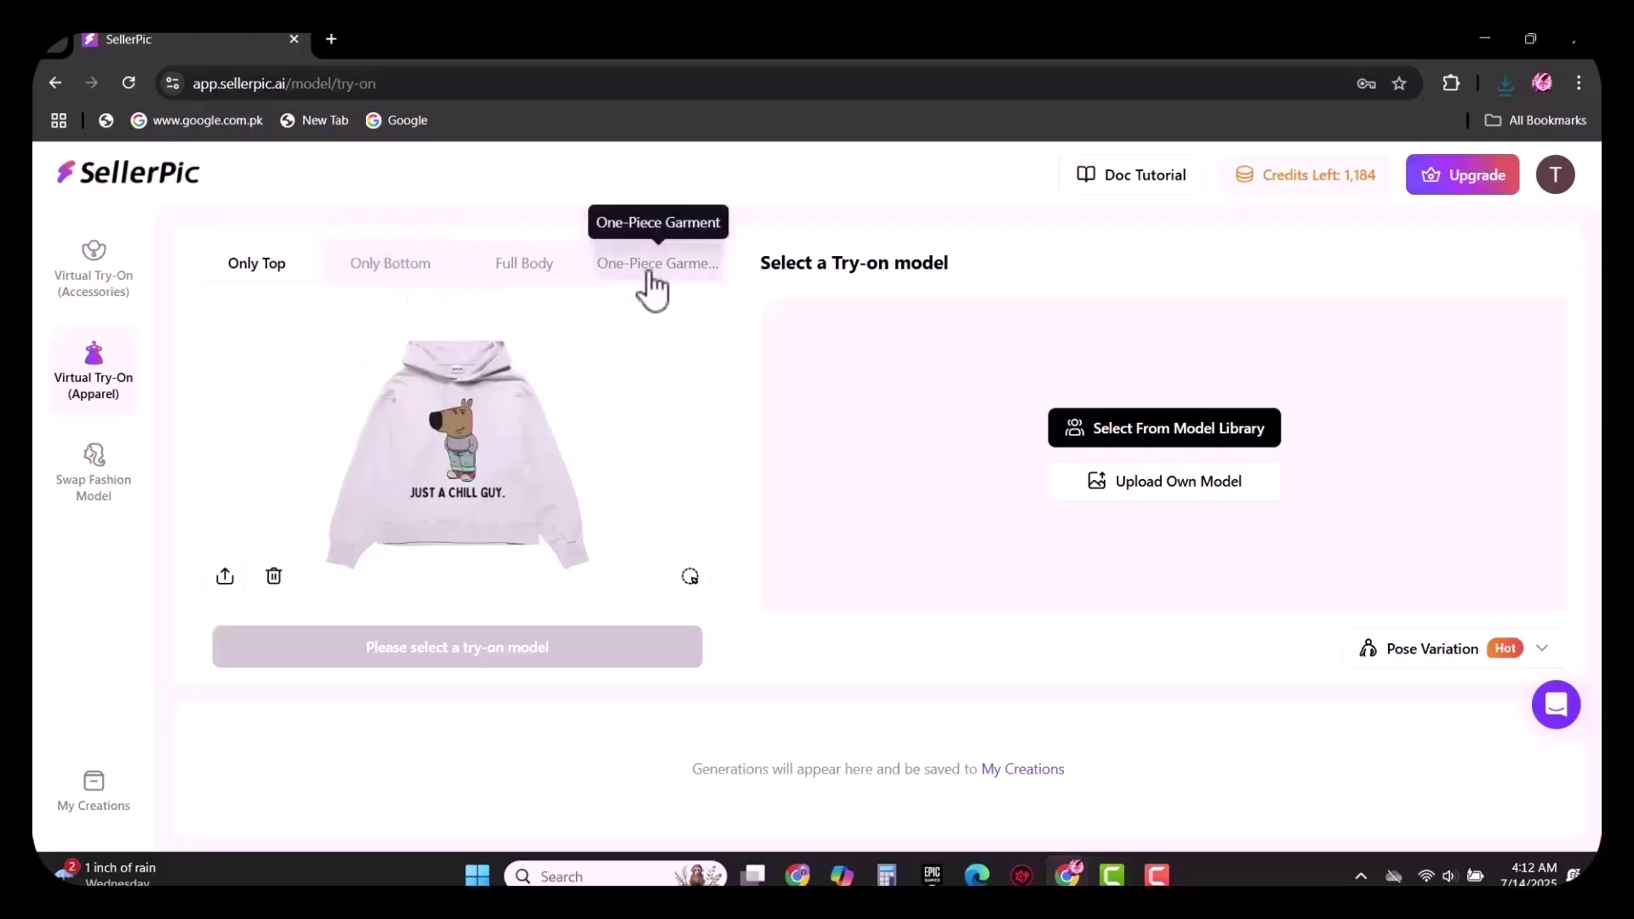
- Choose the plaid-shirt male model from the preset model library and confirm him
{"action": "left_click", "coordinate": [1132, 426]}
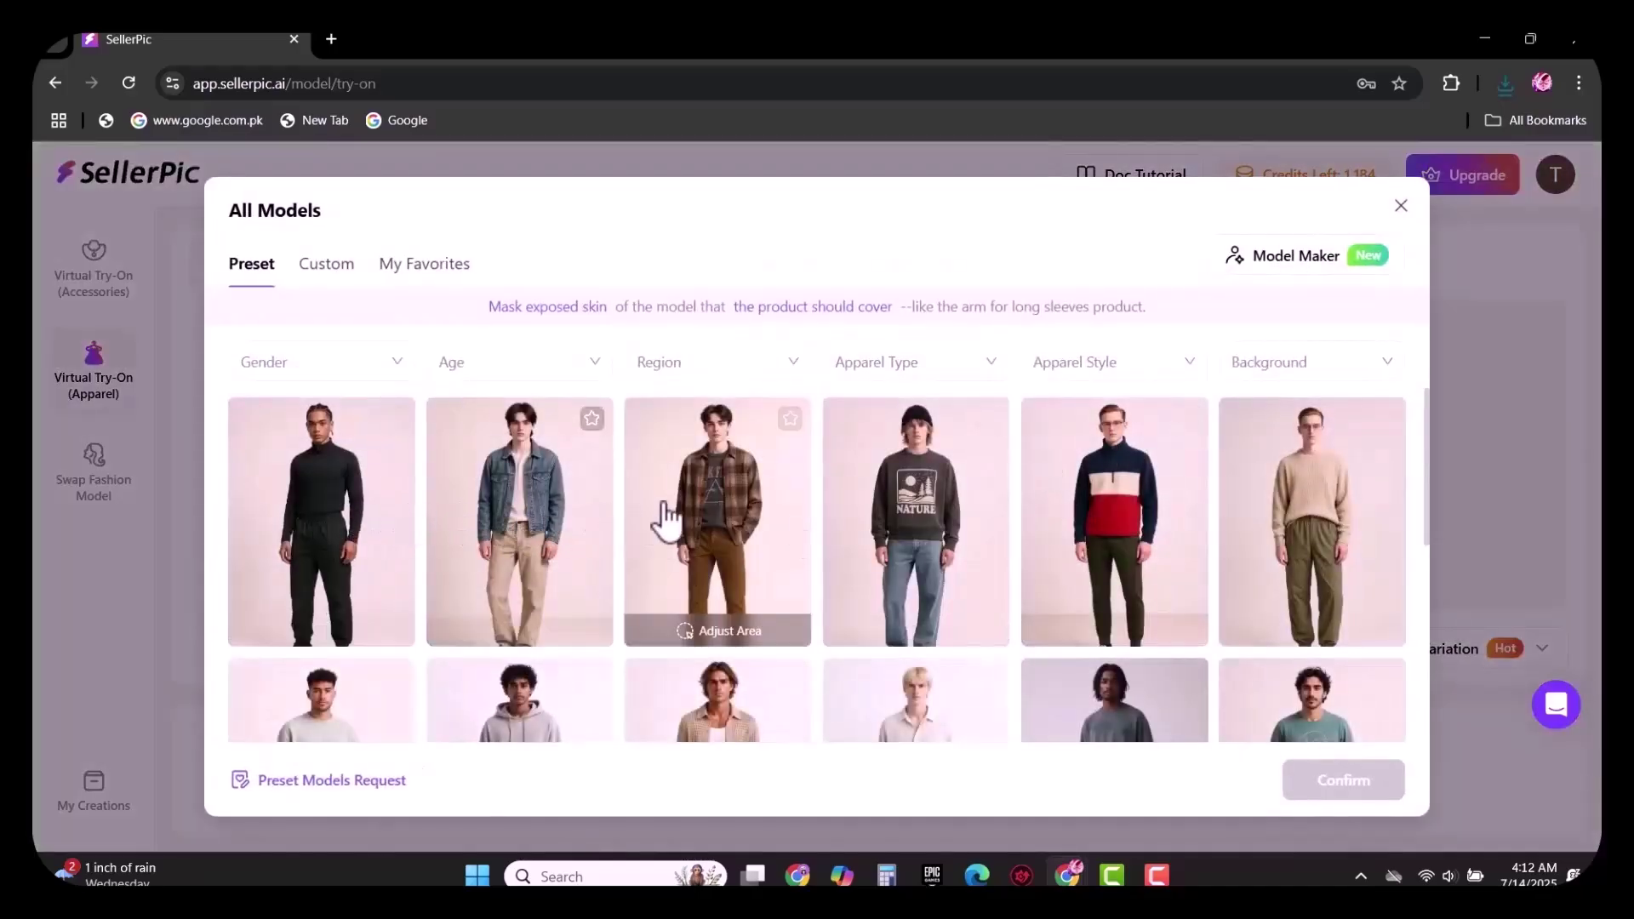
{"action": "scroll", "coordinate": [990, 508], "scroll_direction": "down", "scroll_amount": 3}
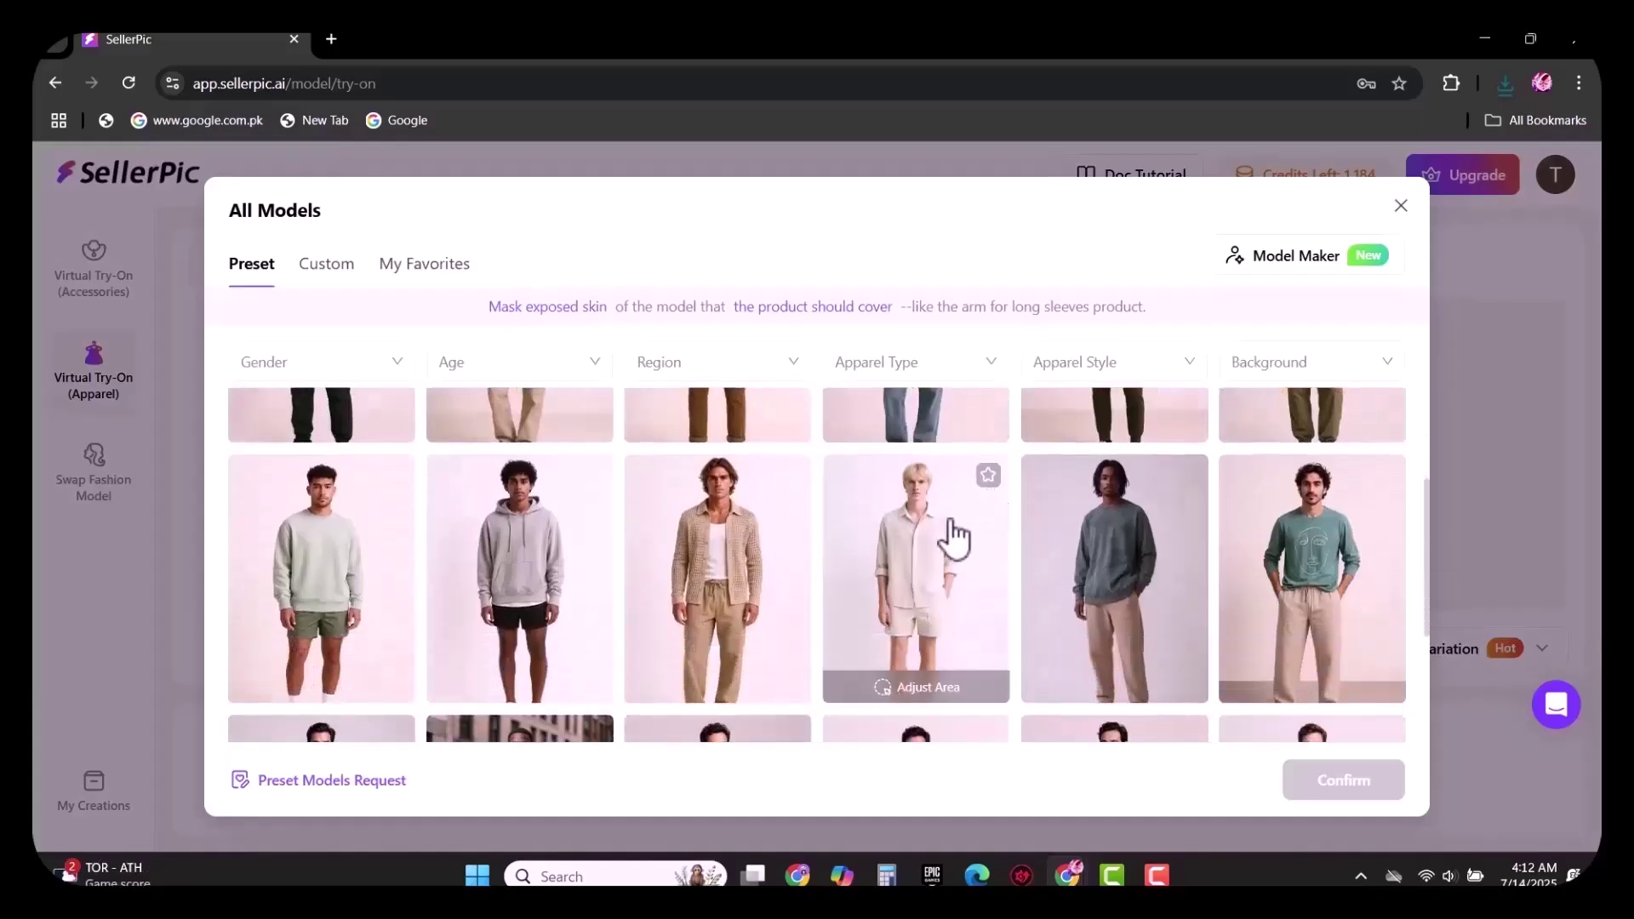
{"action": "scroll", "coordinate": [661, 553], "scroll_direction": "up", "scroll_amount": 2}
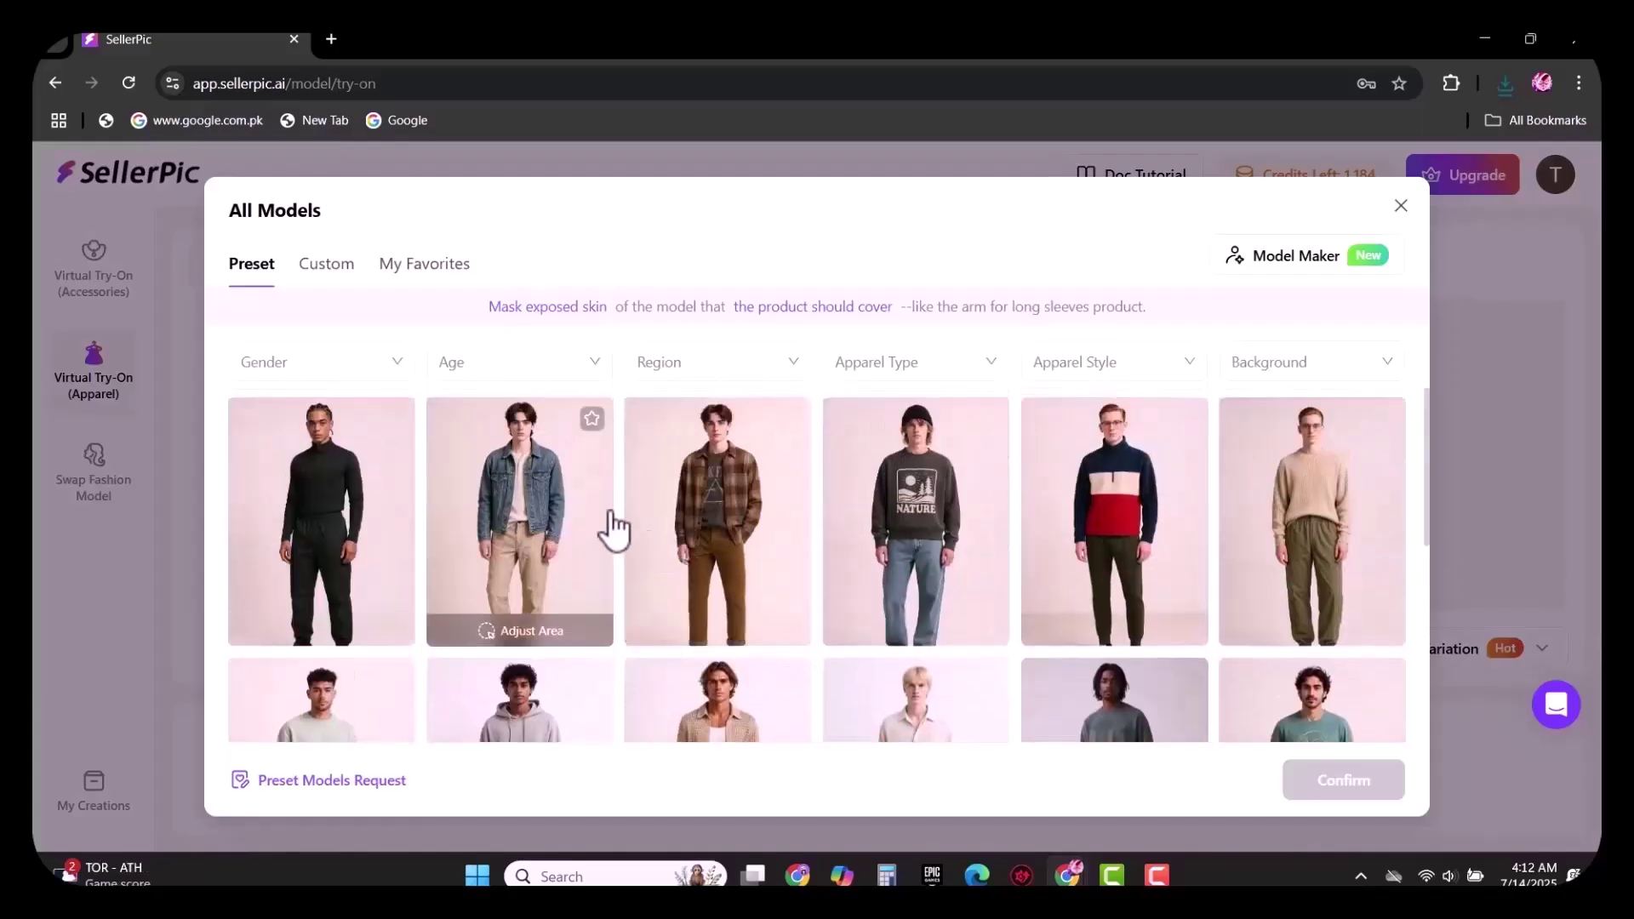
{"action": "left_click", "coordinate": [675, 512]}
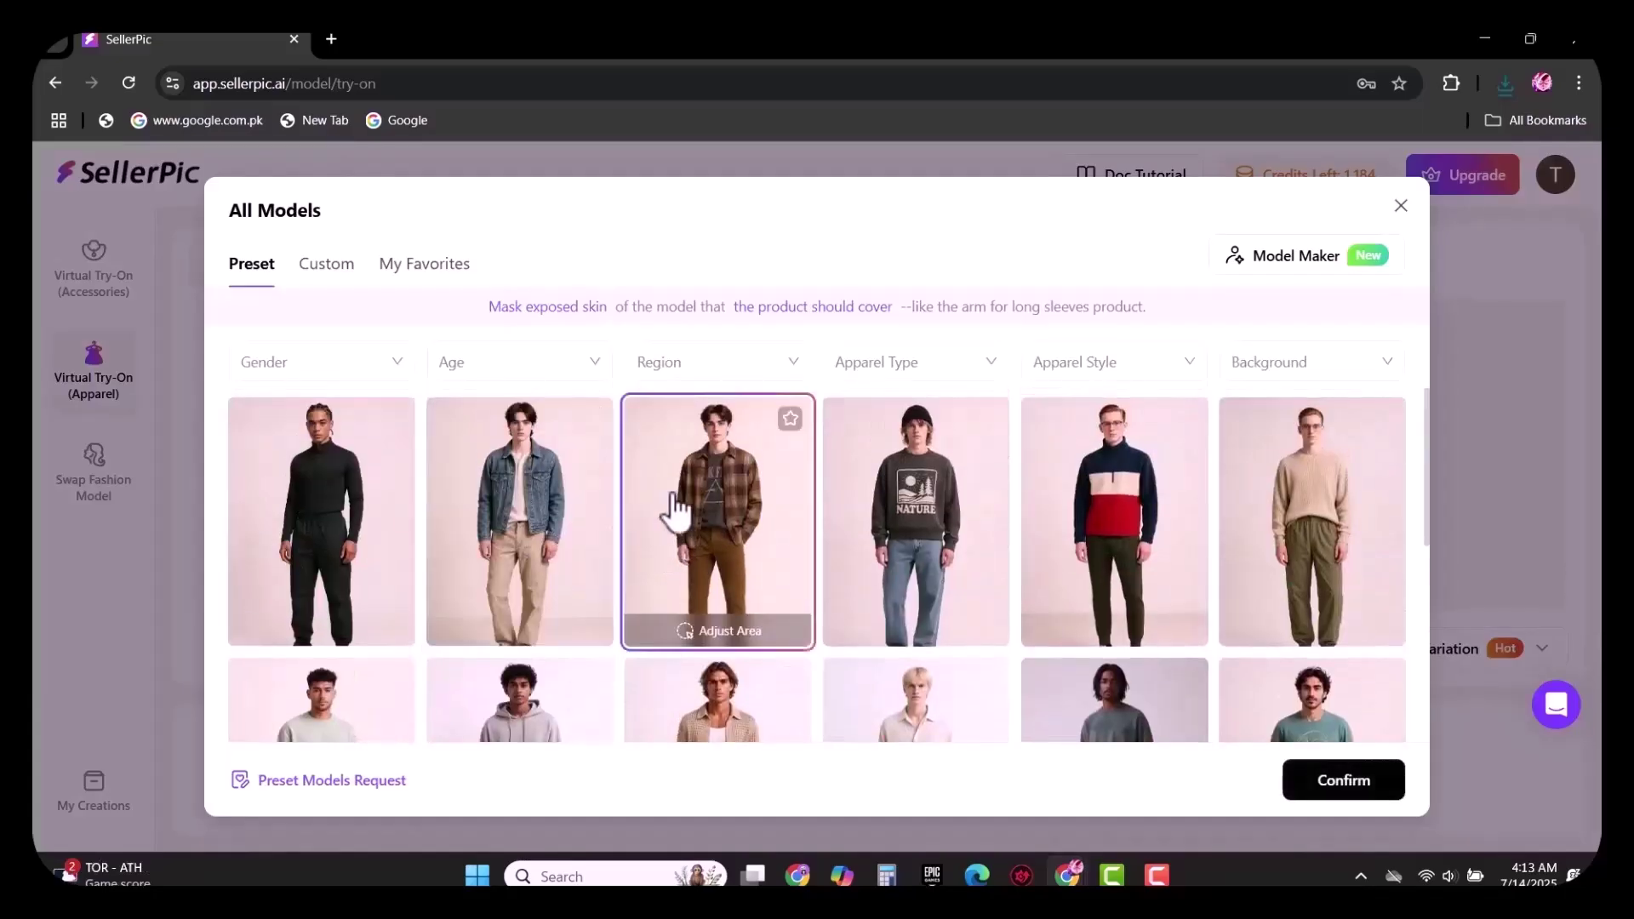
{"action": "left_click", "coordinate": [1303, 790]}
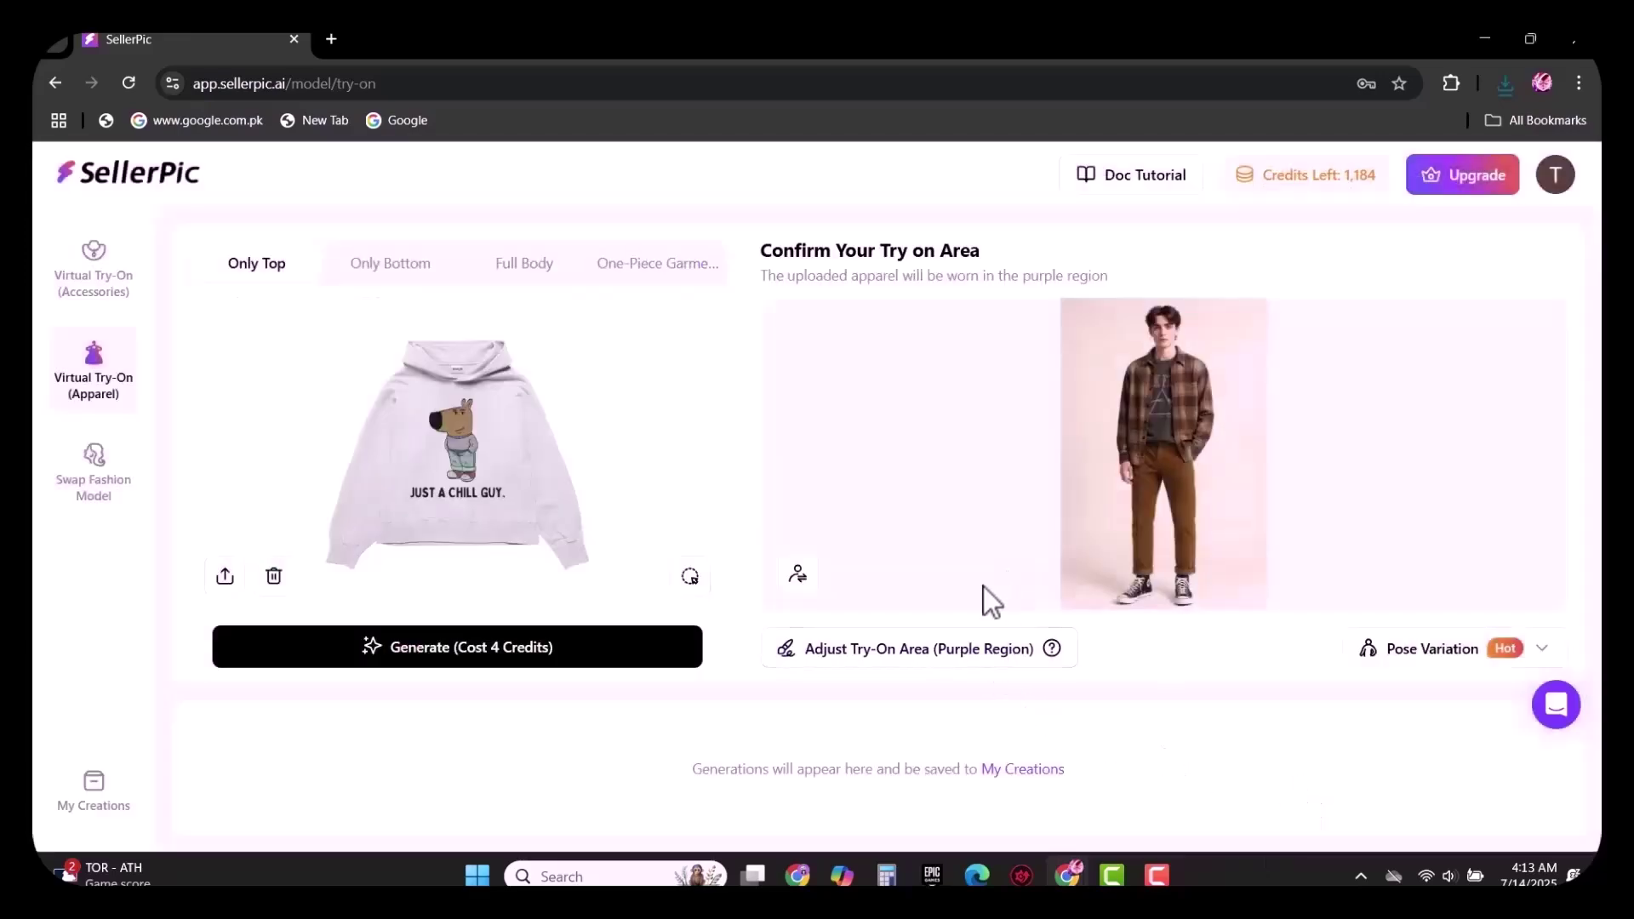
- Generate the four hoodie try-on images for 4 credits and preview the first result
{"action": "left_click", "coordinate": [487, 652]}
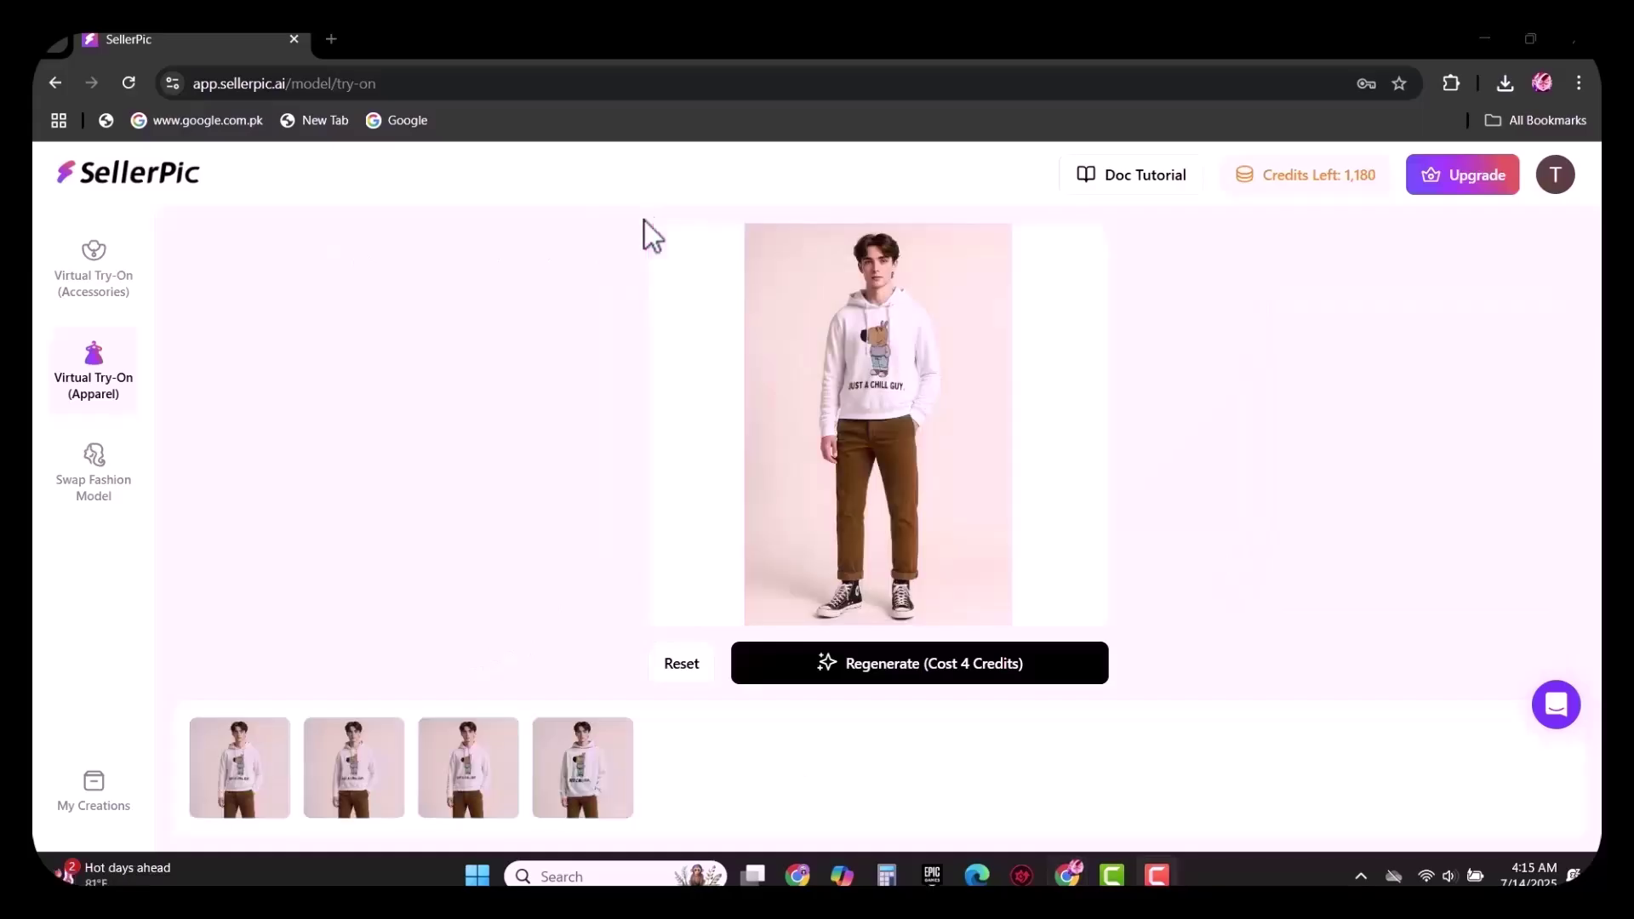
{"action": "mouse_move", "coordinate": [835, 356]}
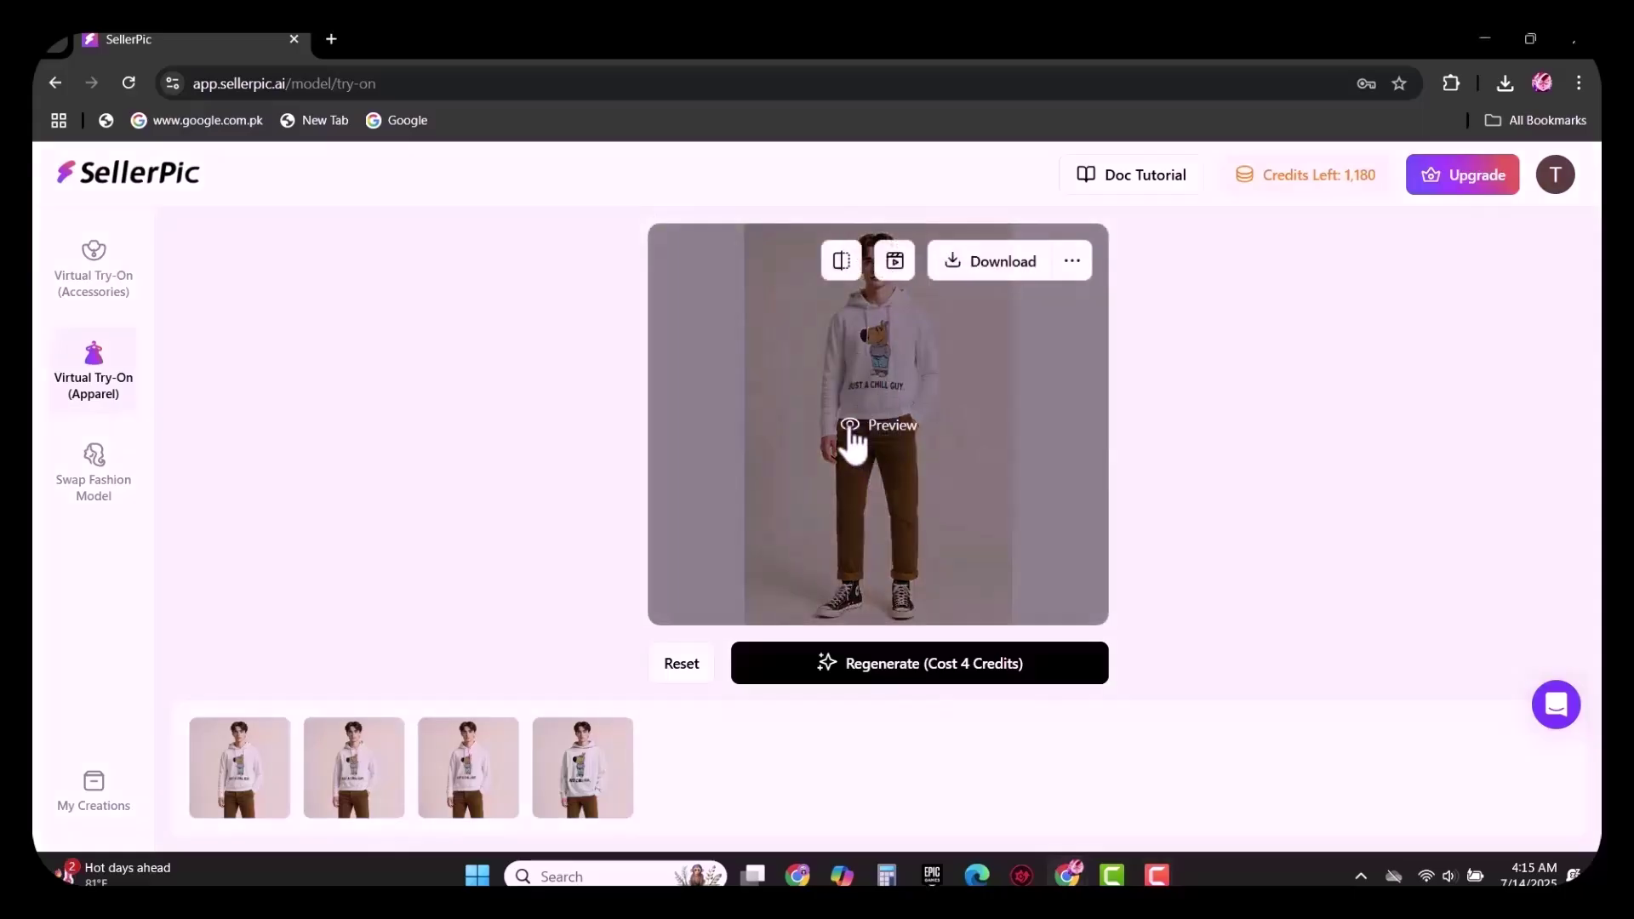
{"action": "left_click", "coordinate": [866, 426]}
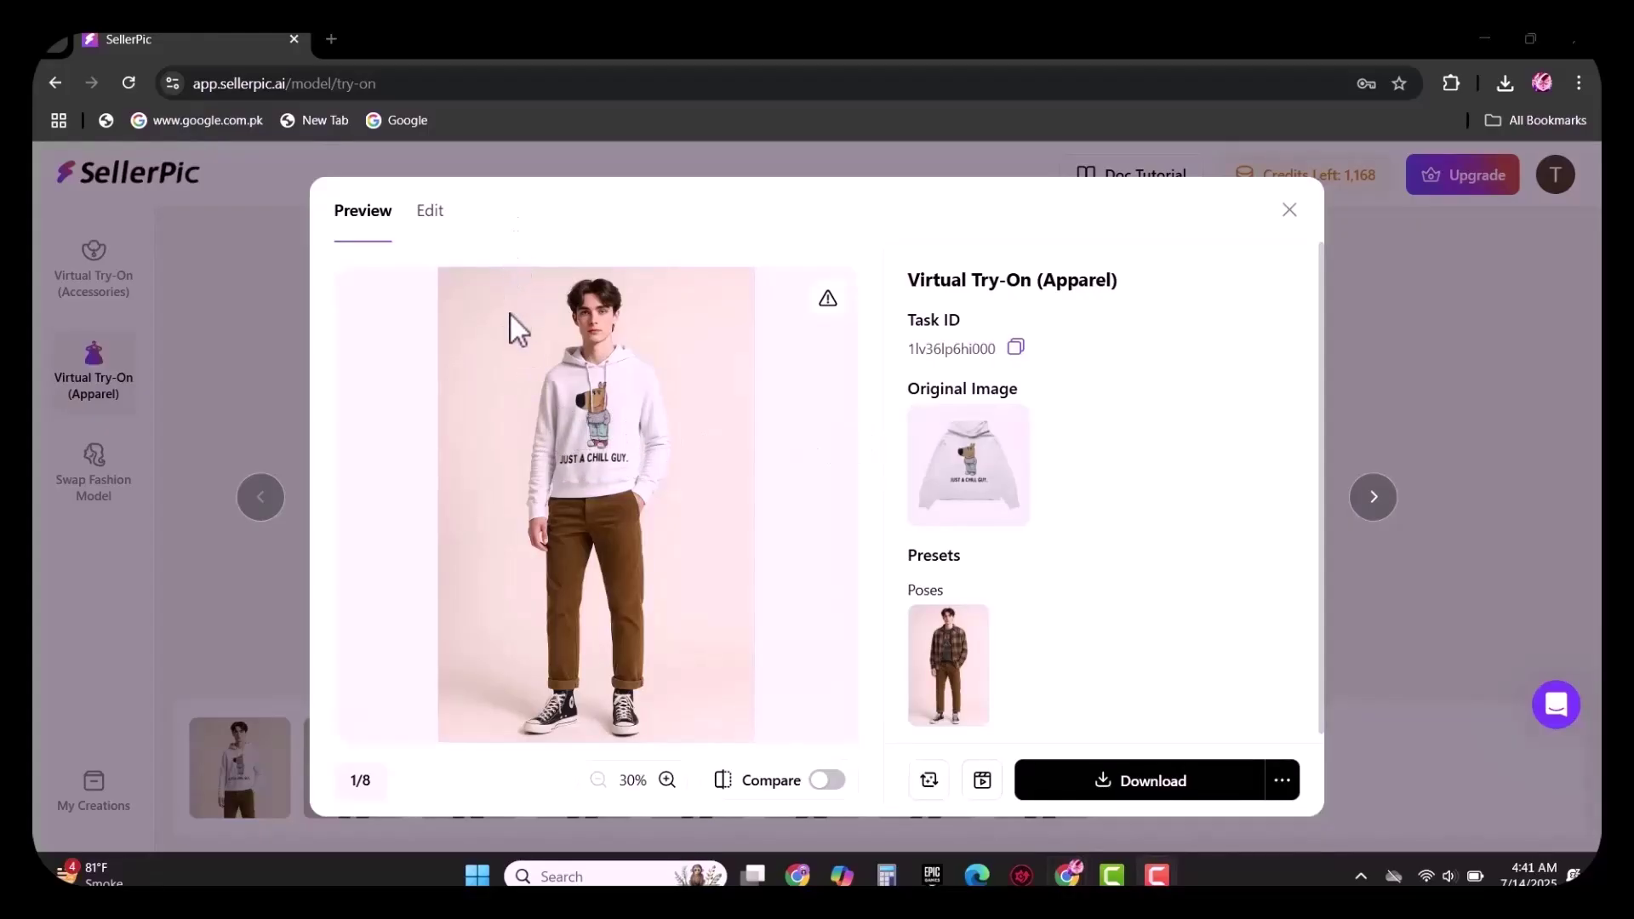
- In the result's Edit tab, open Background Replacer and pick the Desert AI background
{"action": "left_click", "coordinate": [432, 213]}
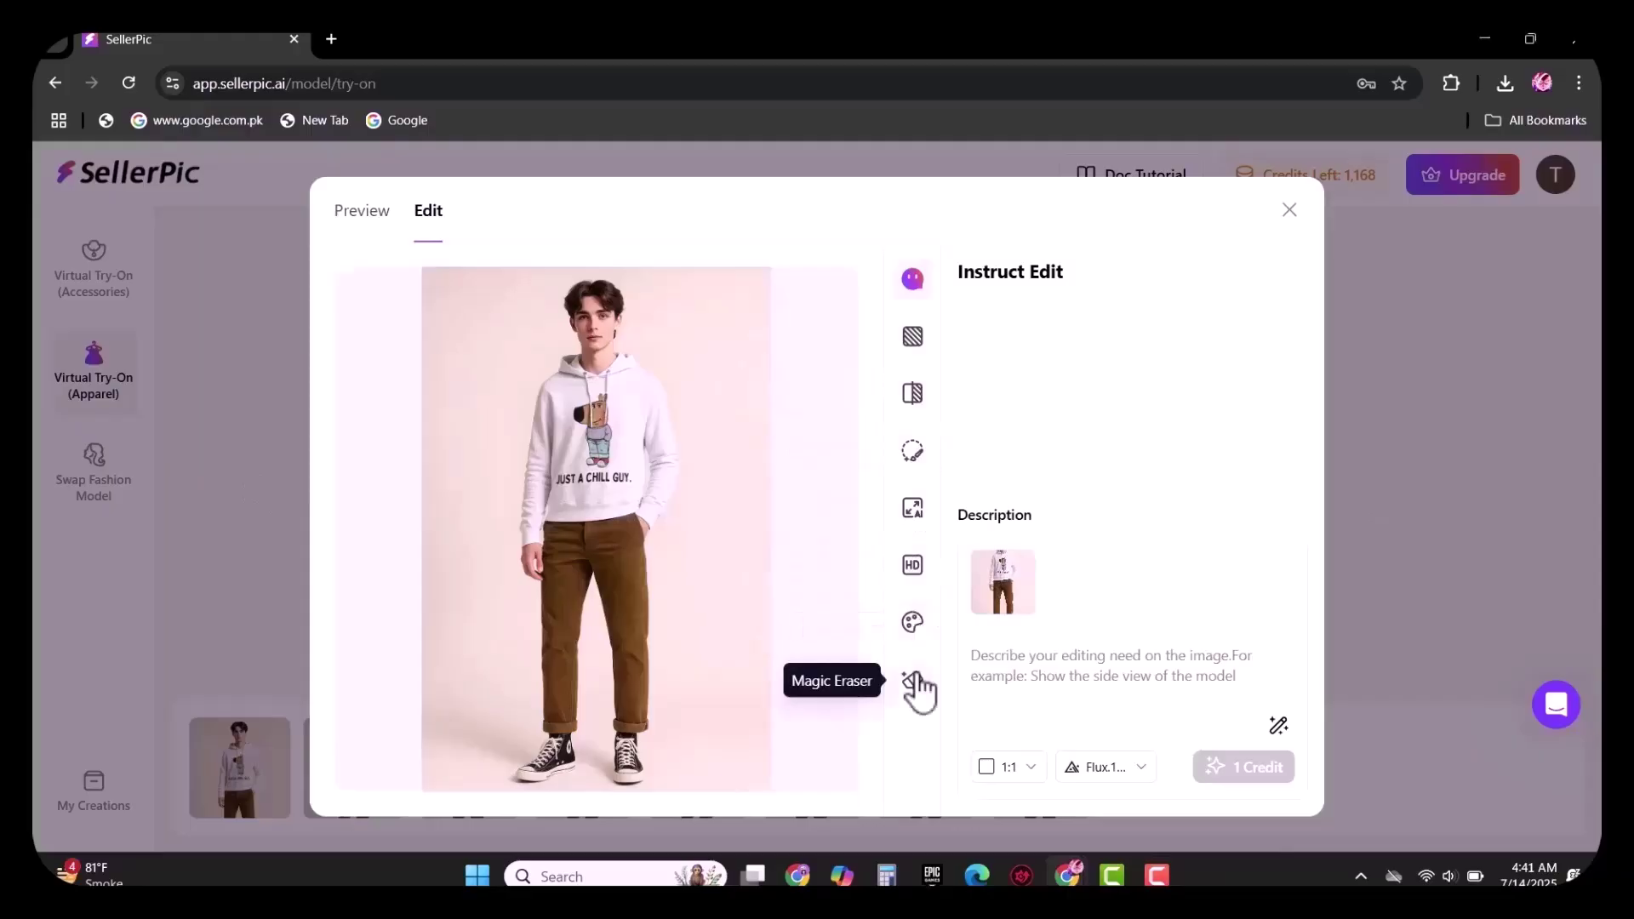
{"action": "left_click", "coordinate": [912, 340]}
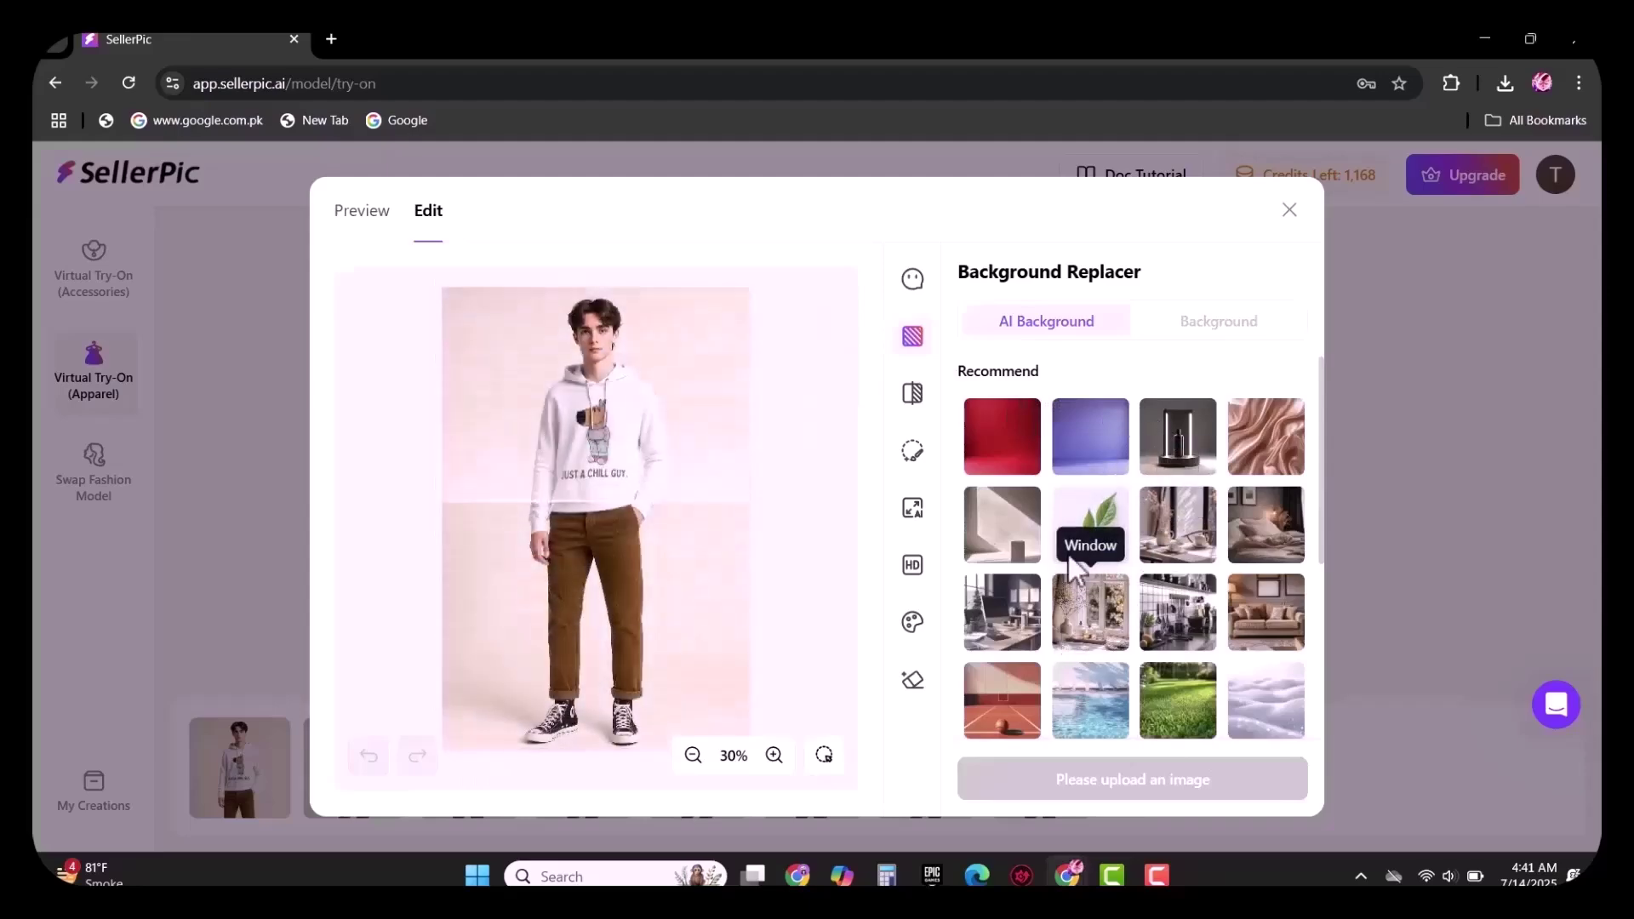
{"action": "scroll", "coordinate": [1090, 596], "scroll_direction": "down", "scroll_amount": 5}
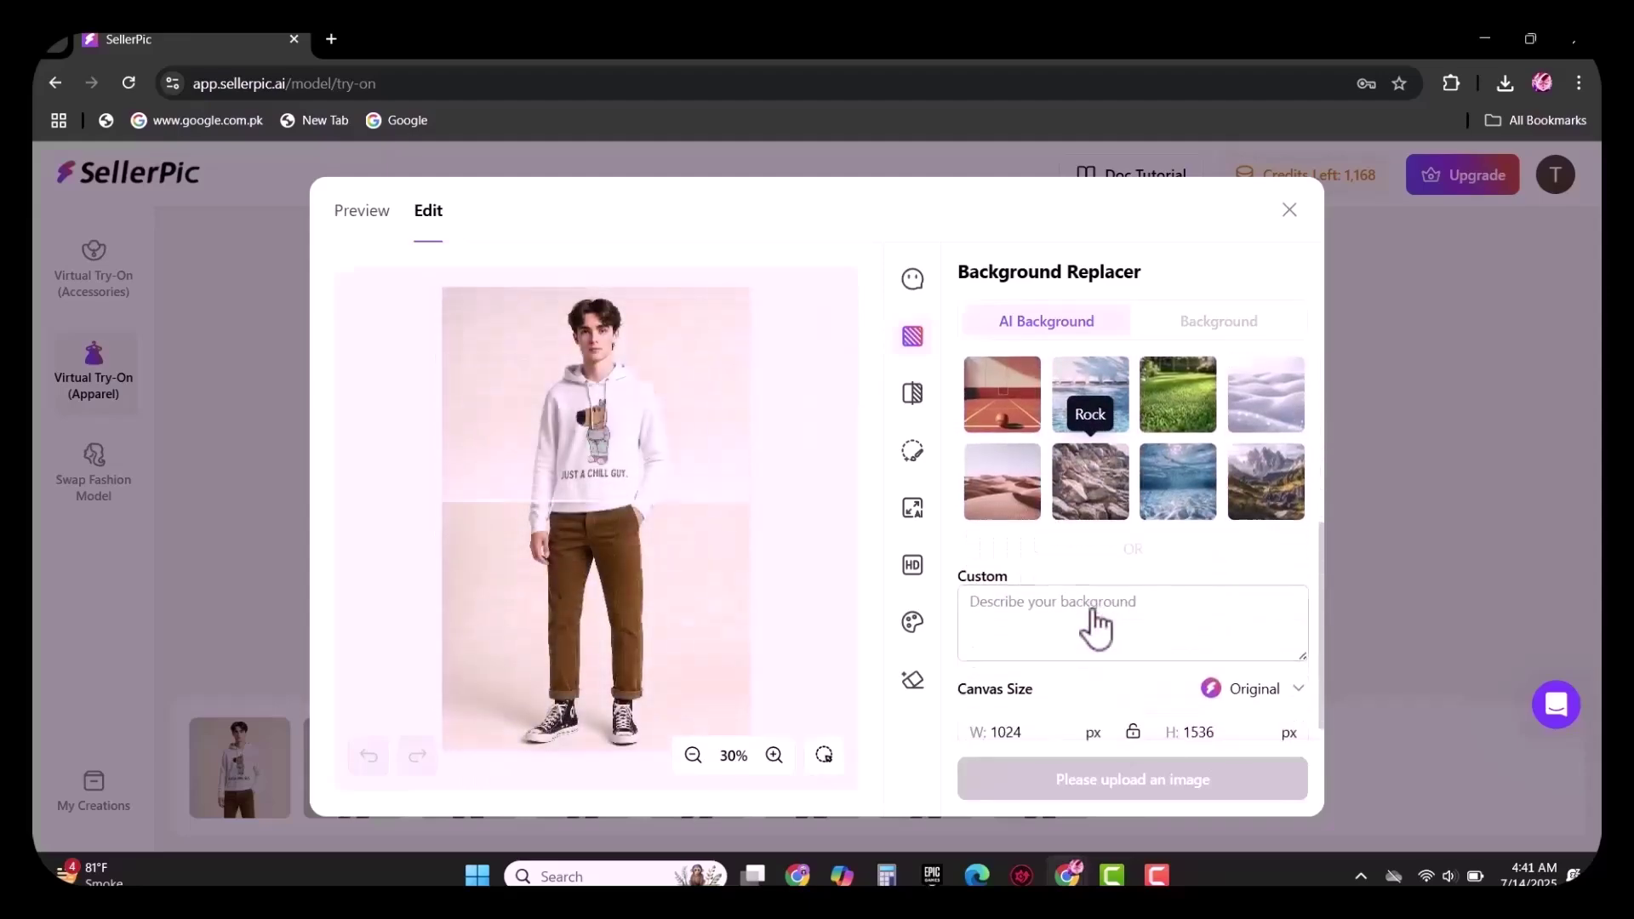
{"action": "left_click", "coordinate": [1017, 494]}
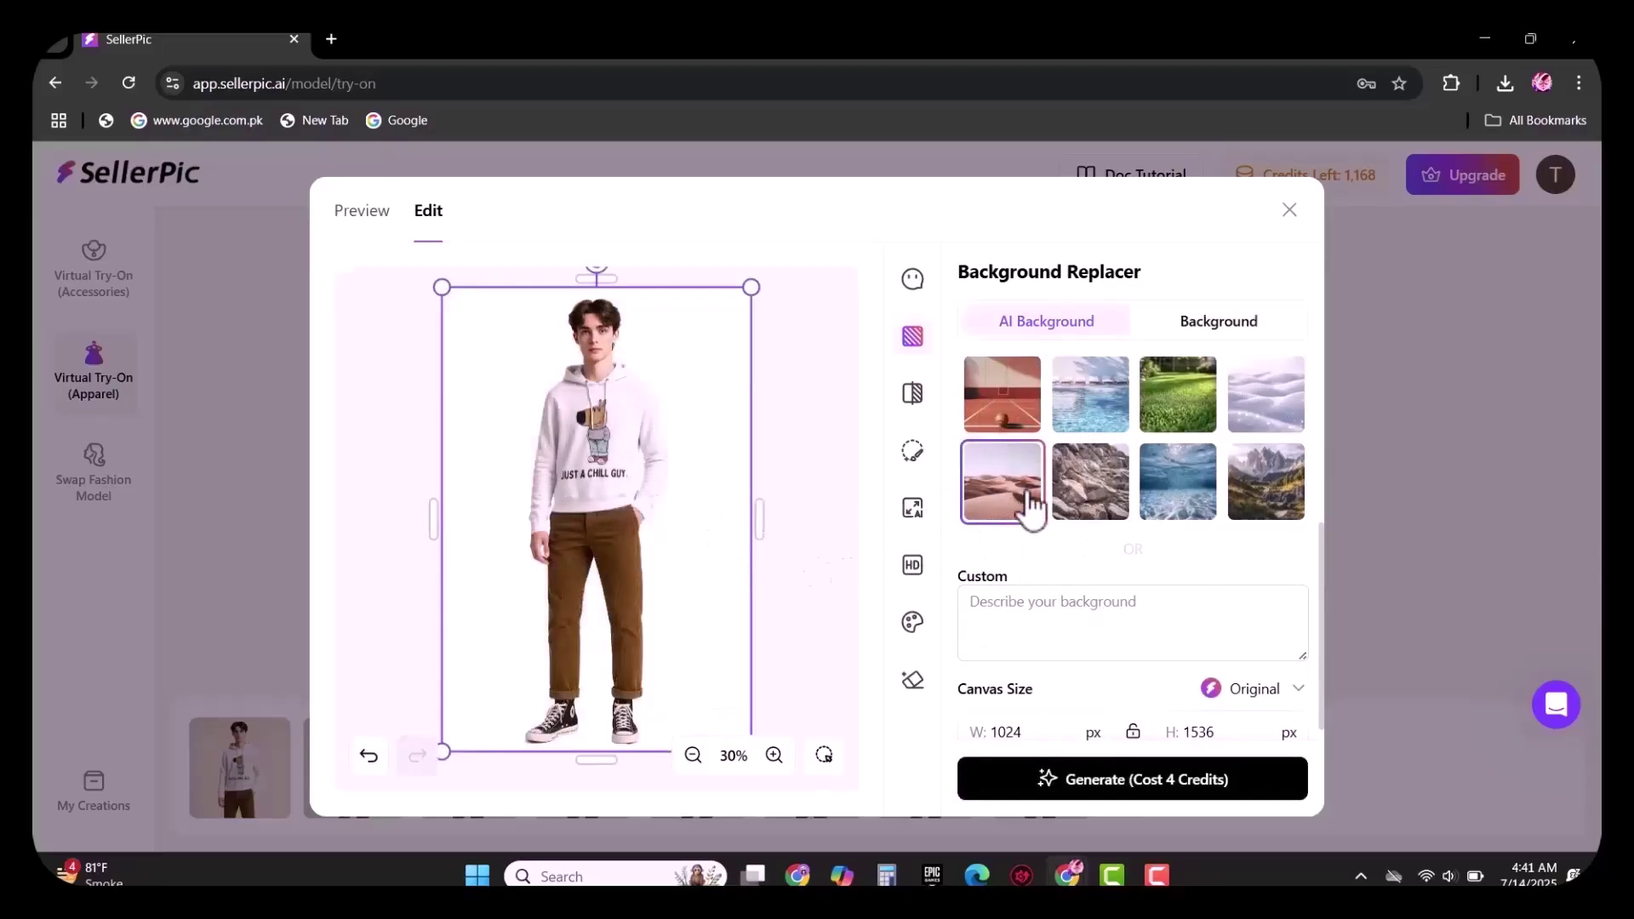
- Generate the desert-background hoodie images for 4 credits, check the download formats, then return home
{"action": "left_click", "coordinate": [1099, 791]}
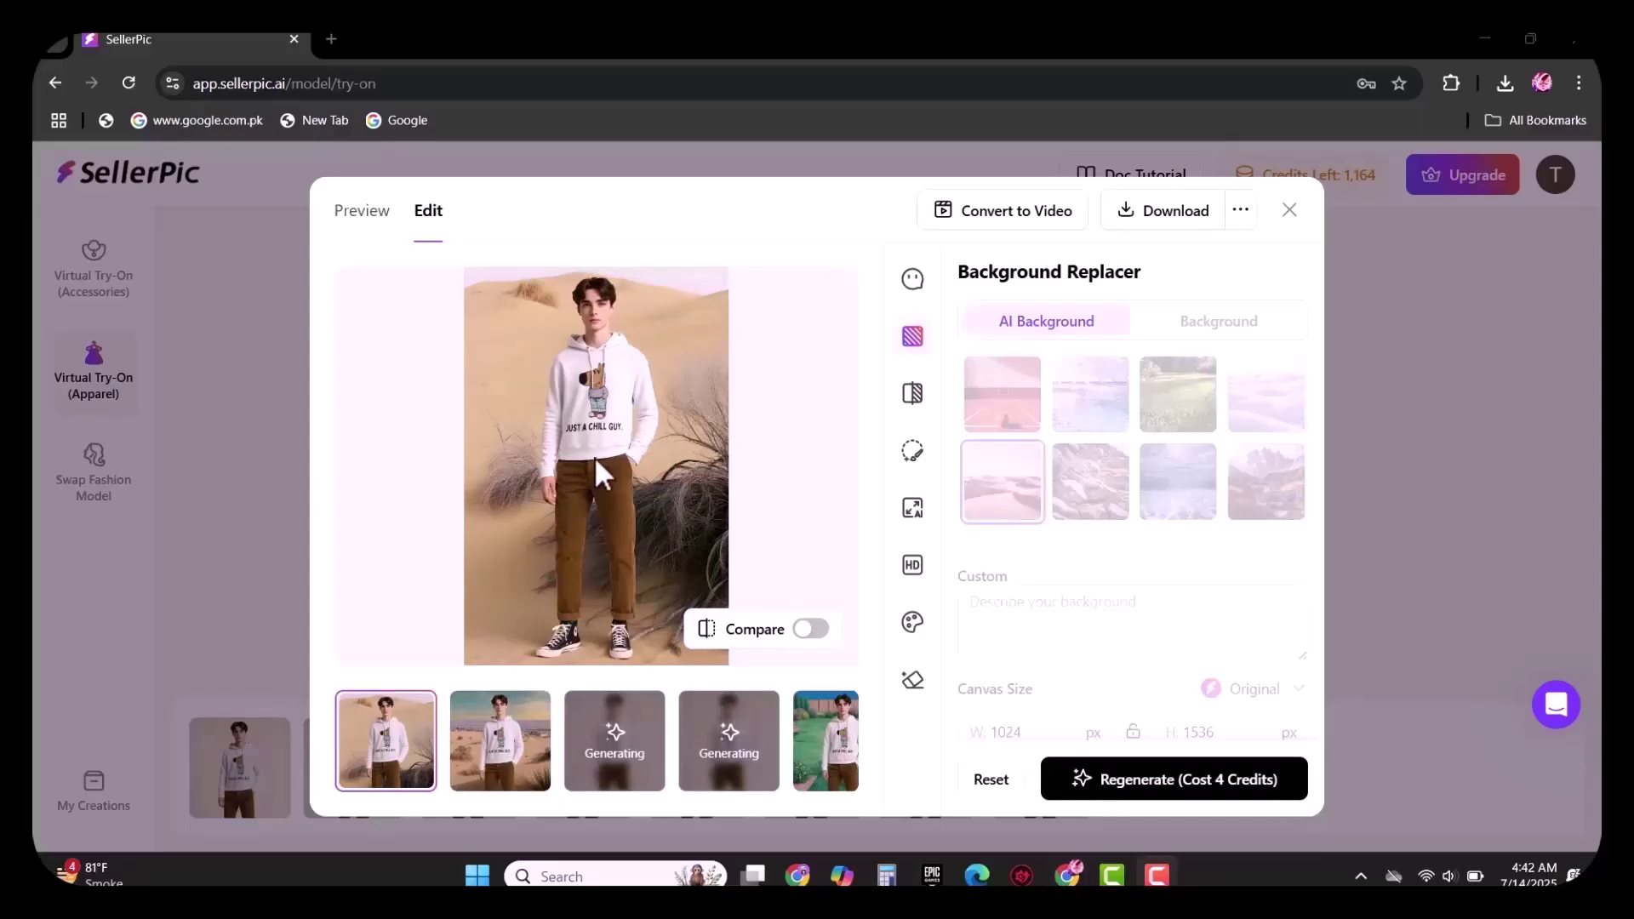
{"action": "left_click", "coordinate": [1182, 220]}
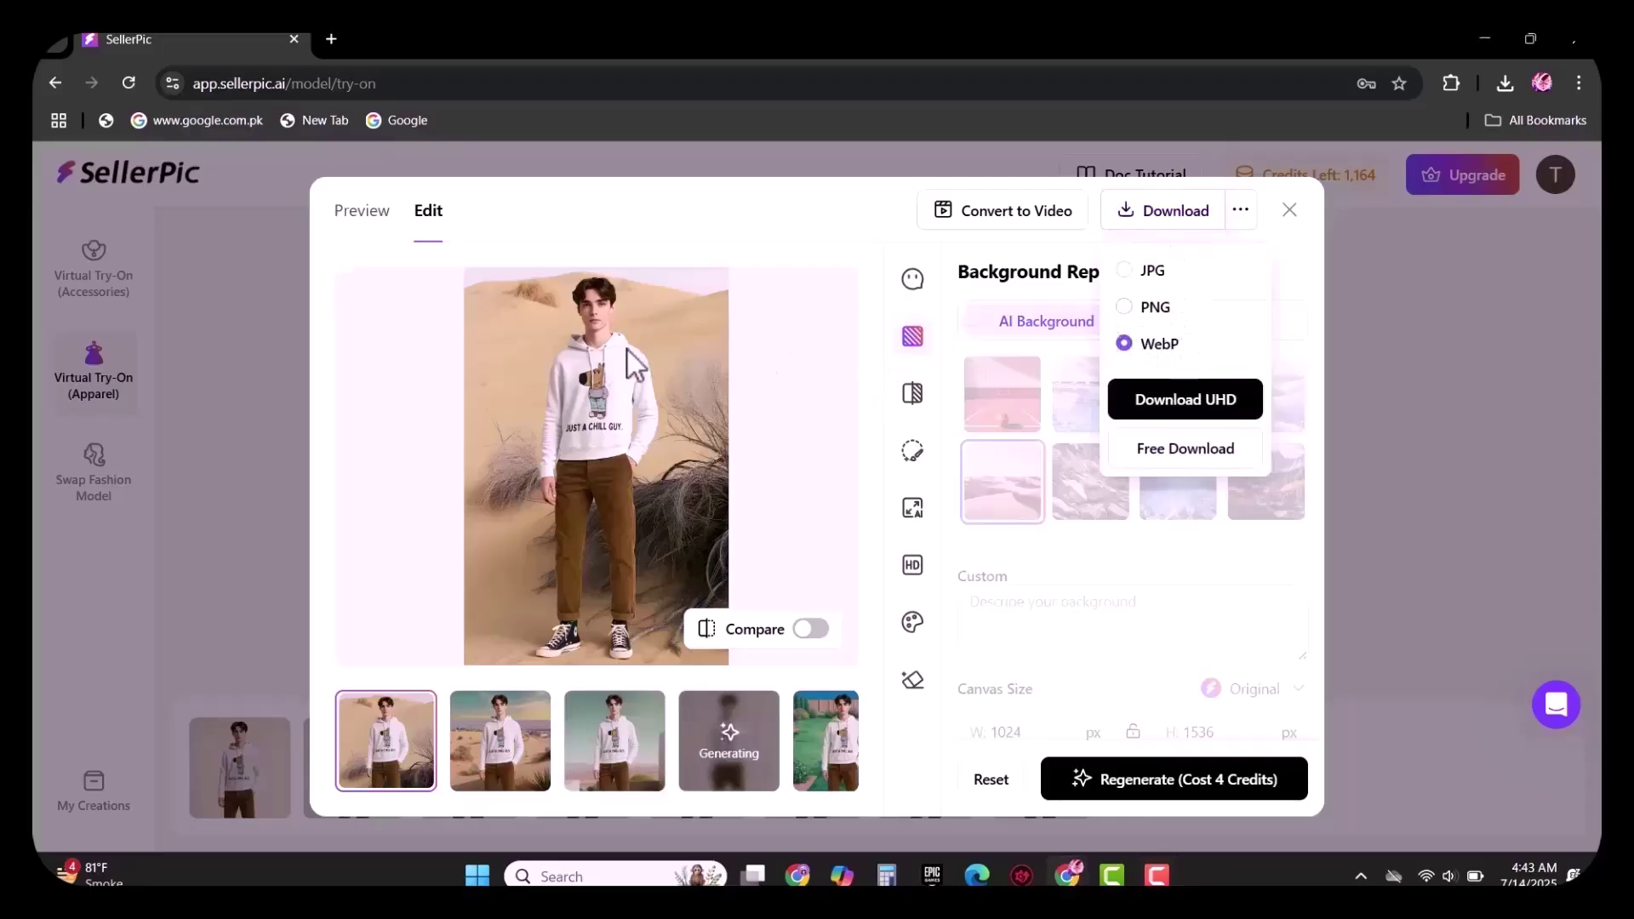
{"action": "key", "text": "alt+Left"}
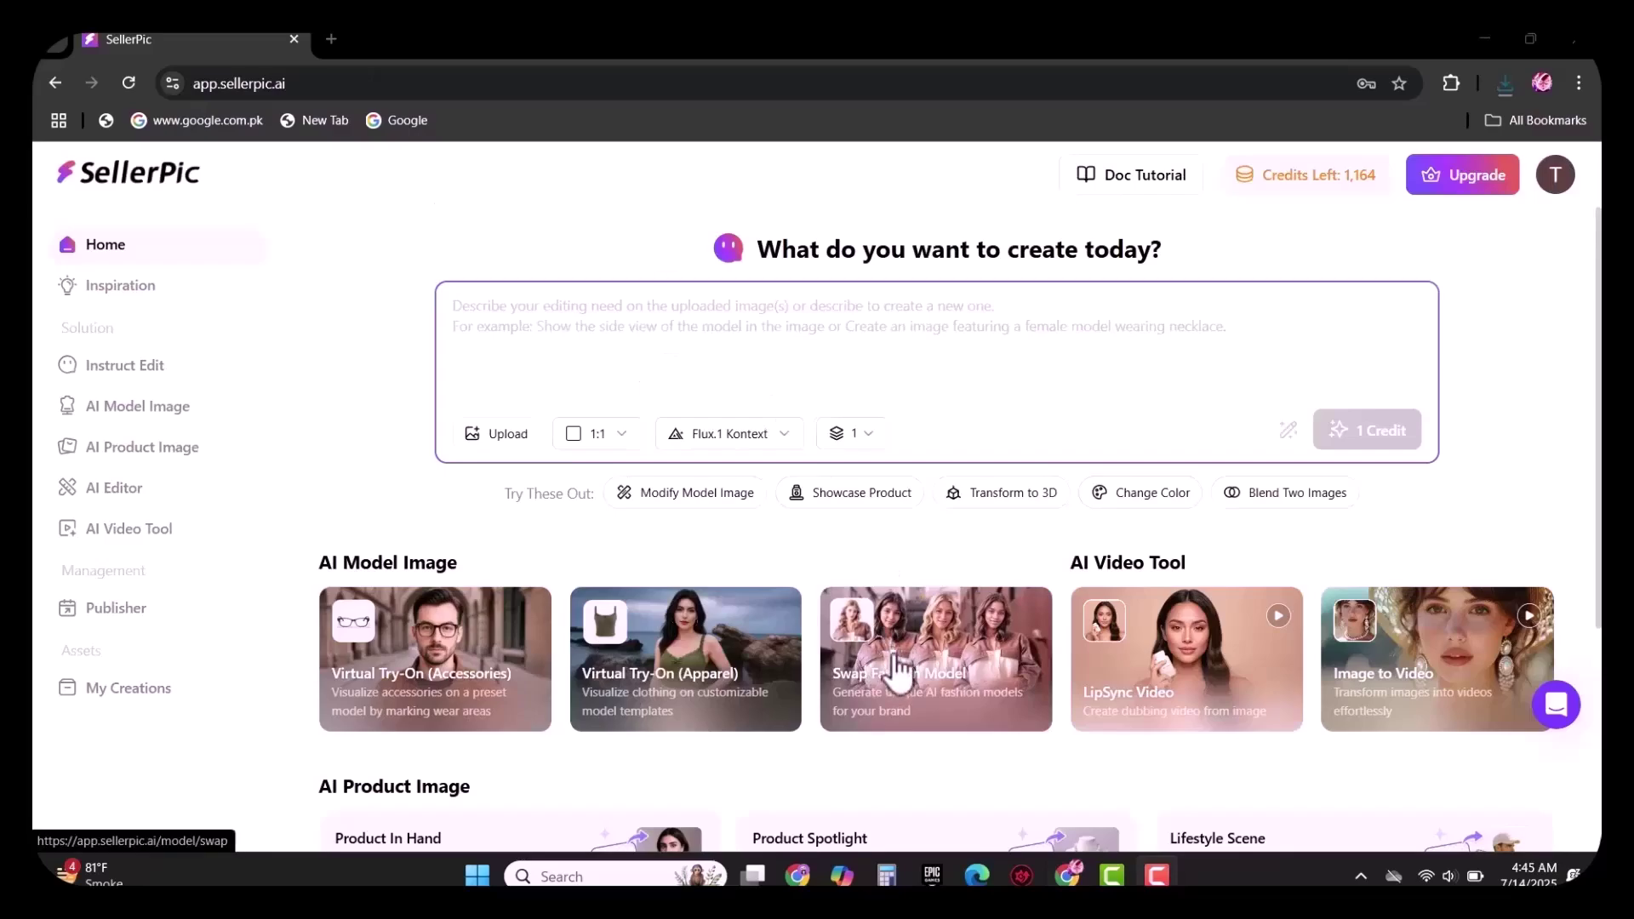
- Upload the Desktop image Shopify_Resized-_CEO_large into the Swap Fashion Model tool
{"action": "left_click", "coordinate": [896, 668]}
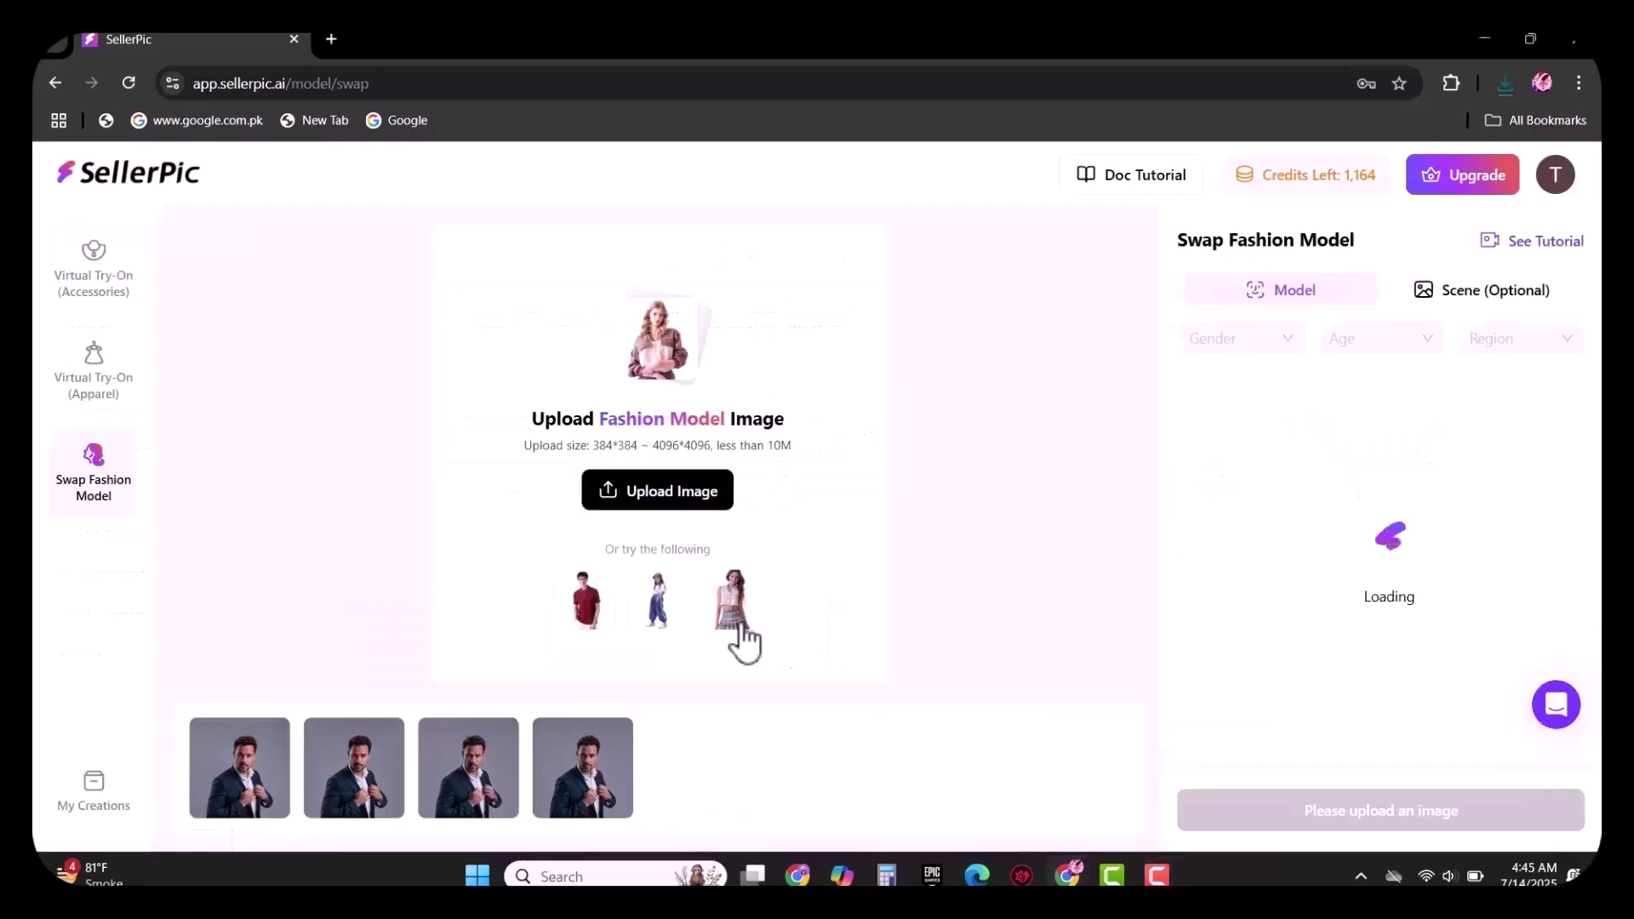
{"action": "mouse_move", "coordinate": [649, 499]}
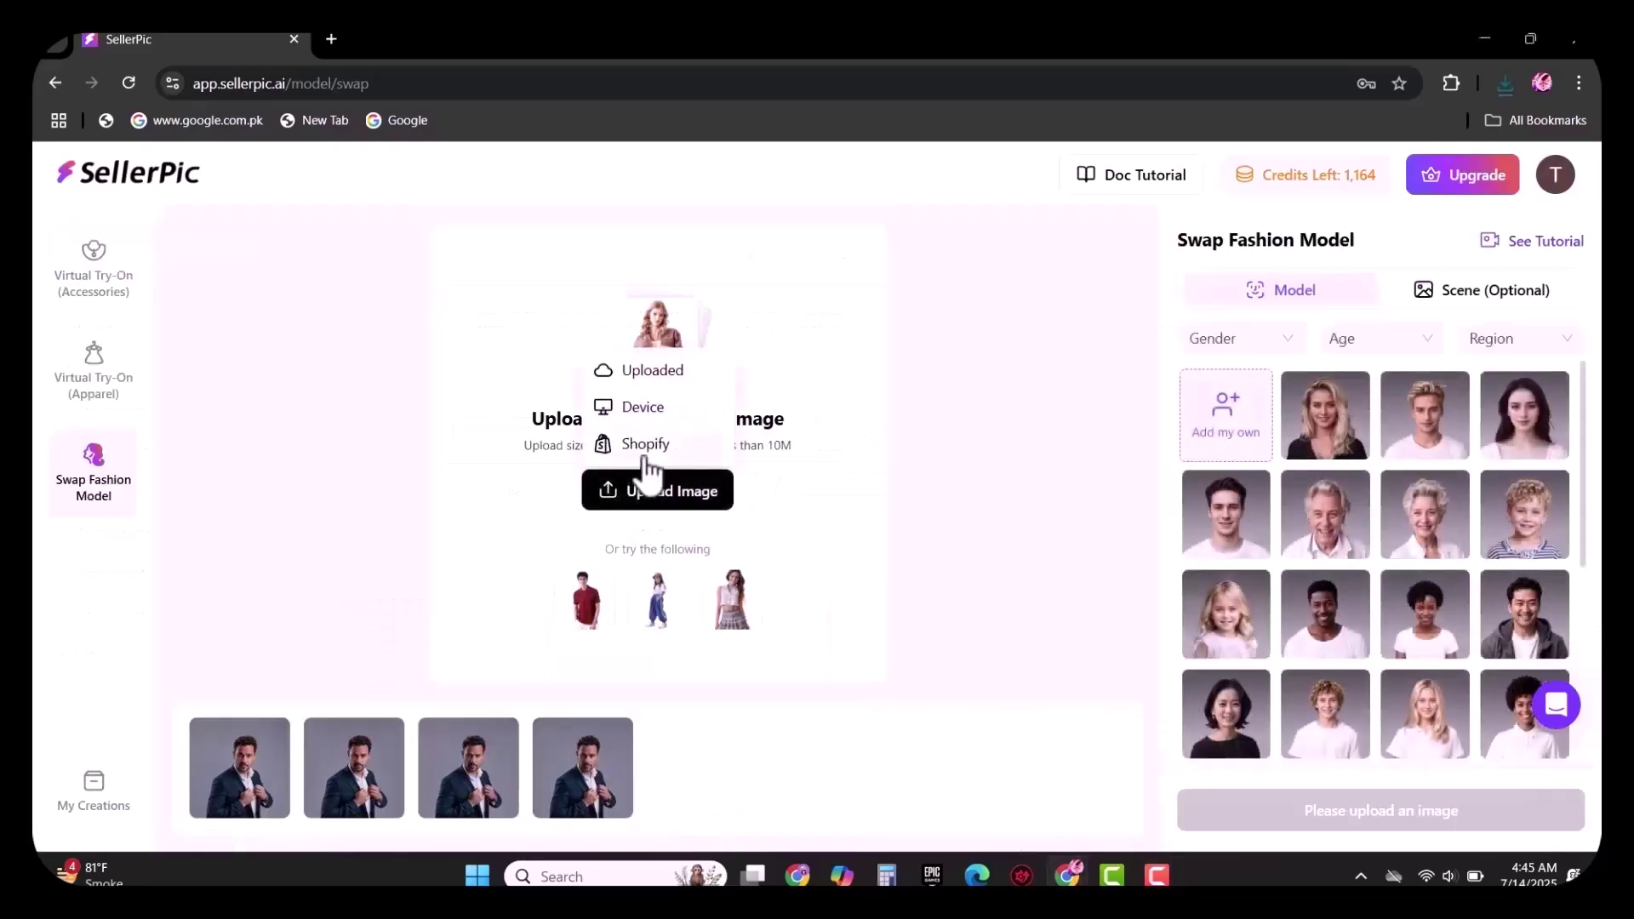
{"action": "left_click", "coordinate": [652, 406]}
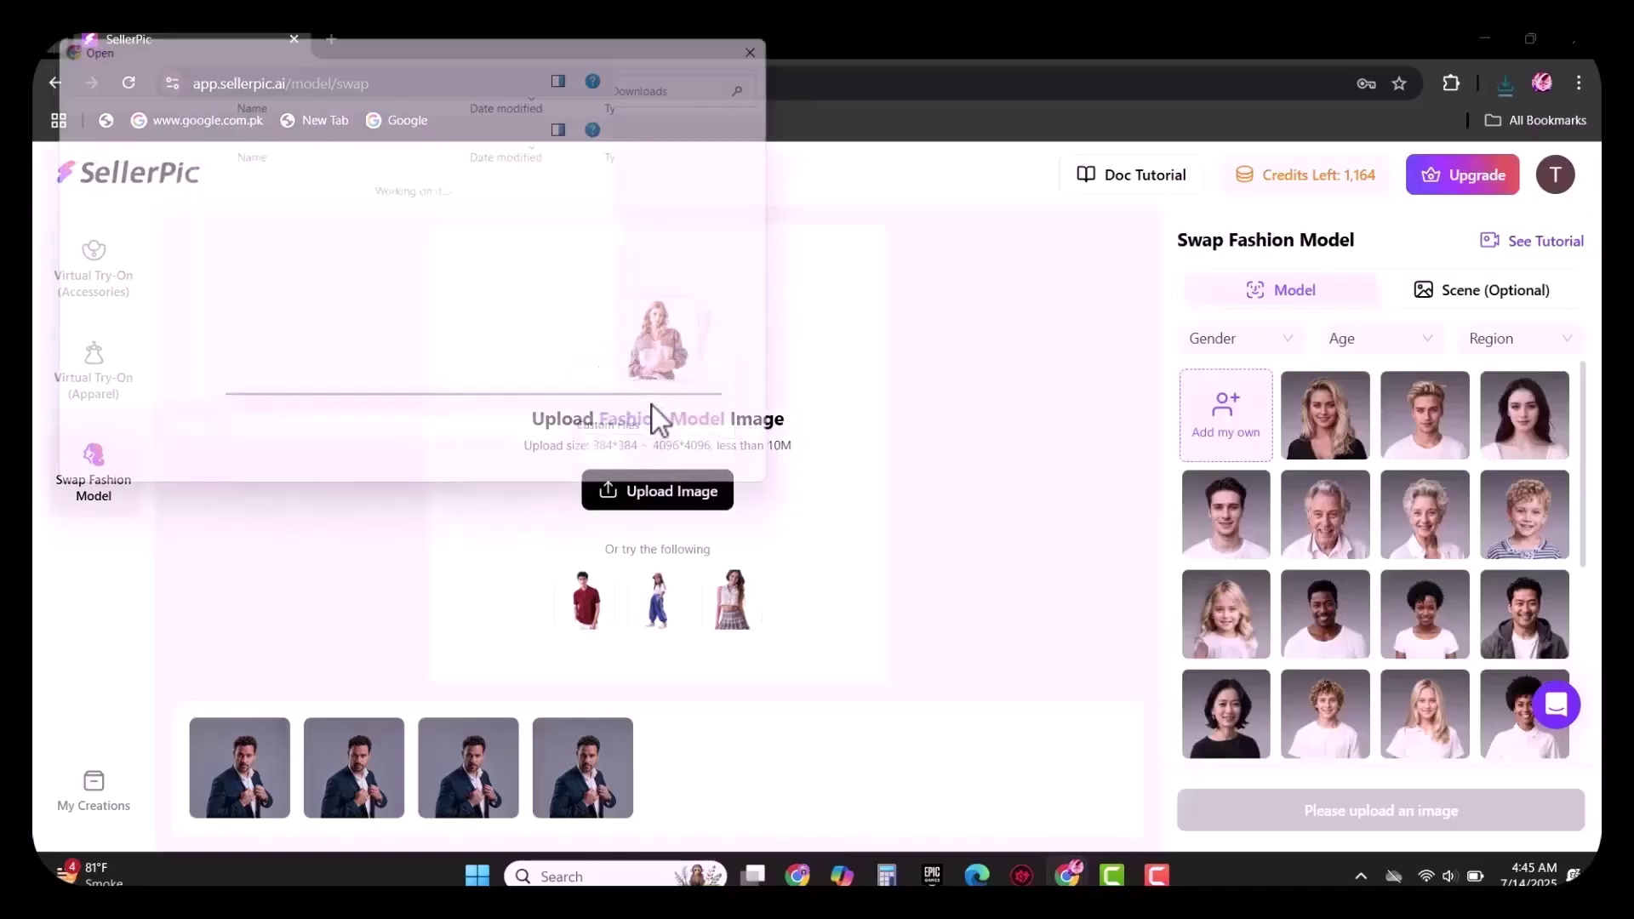
{"action": "left_click", "coordinate": [136, 218]}
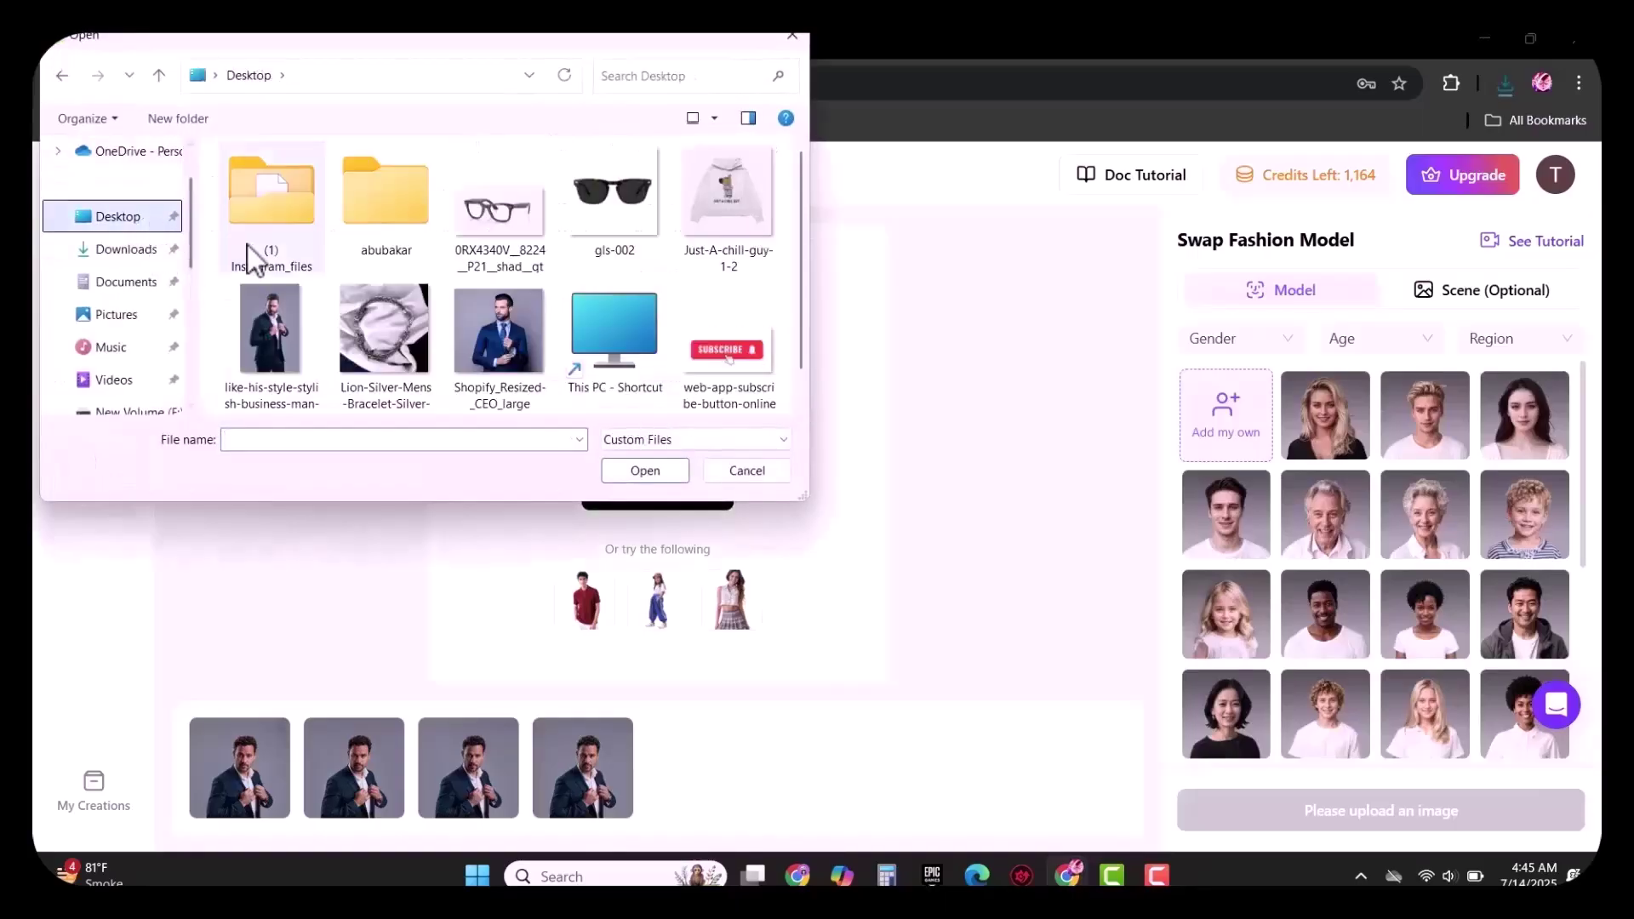
{"action": "left_click", "coordinate": [481, 336]}
{"action": "double_click", "coordinate": [482, 339]}
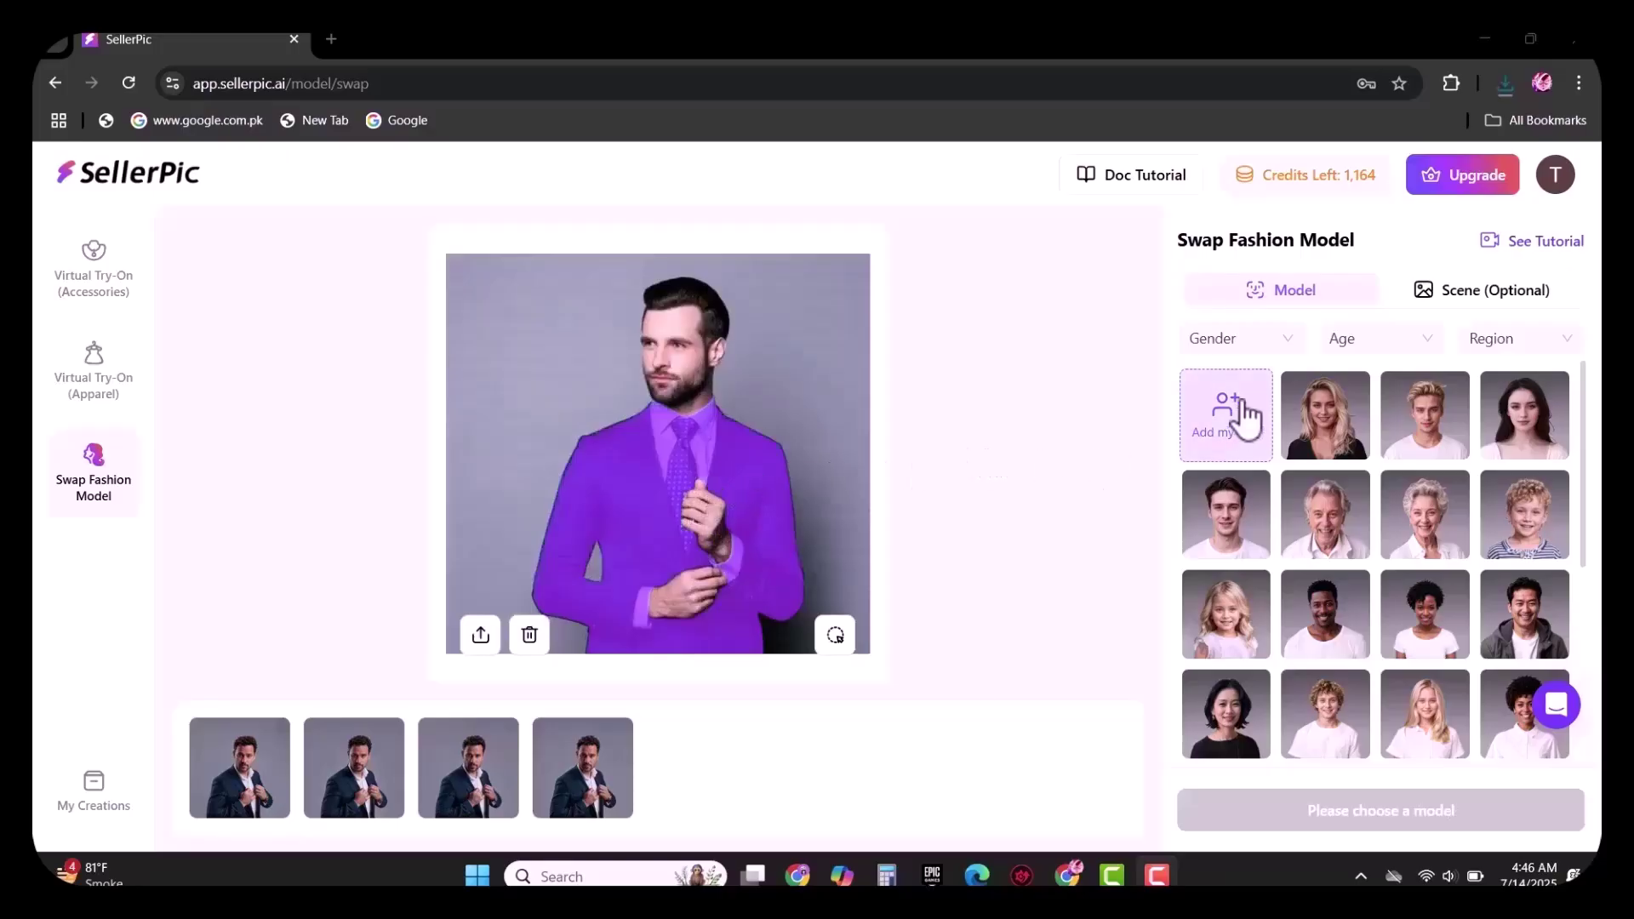
- Filter the models to Male, Middle-Aged and Western, and select the one matching model face
{"action": "left_click", "coordinate": [1284, 341]}
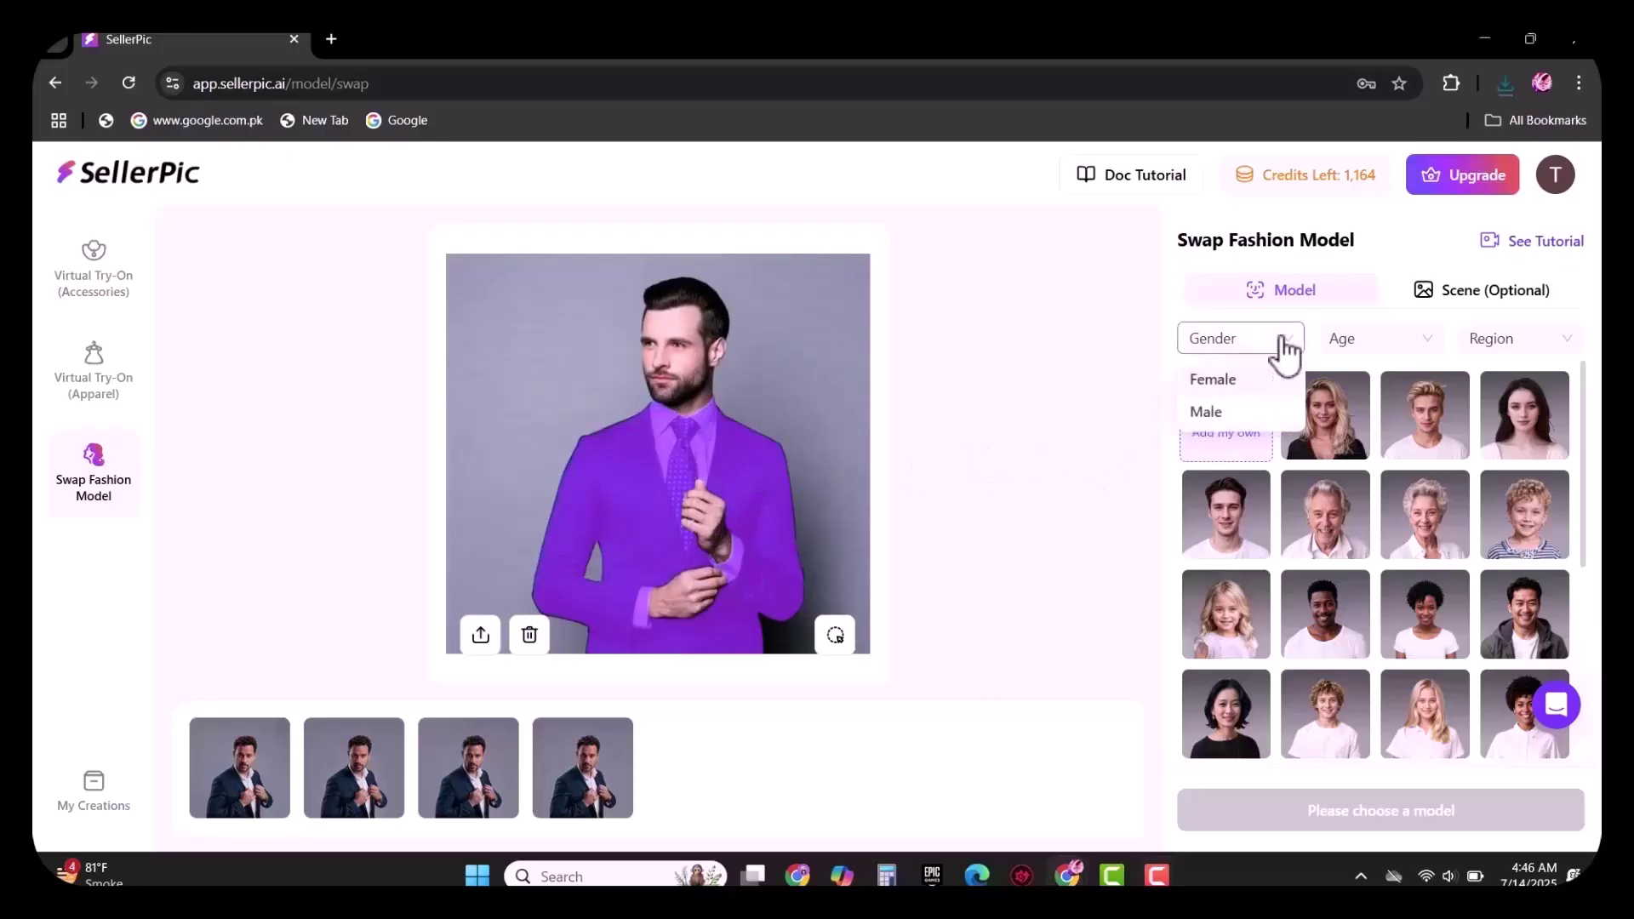
{"action": "left_click", "coordinate": [1217, 412]}
{"action": "left_click", "coordinate": [1370, 342]}
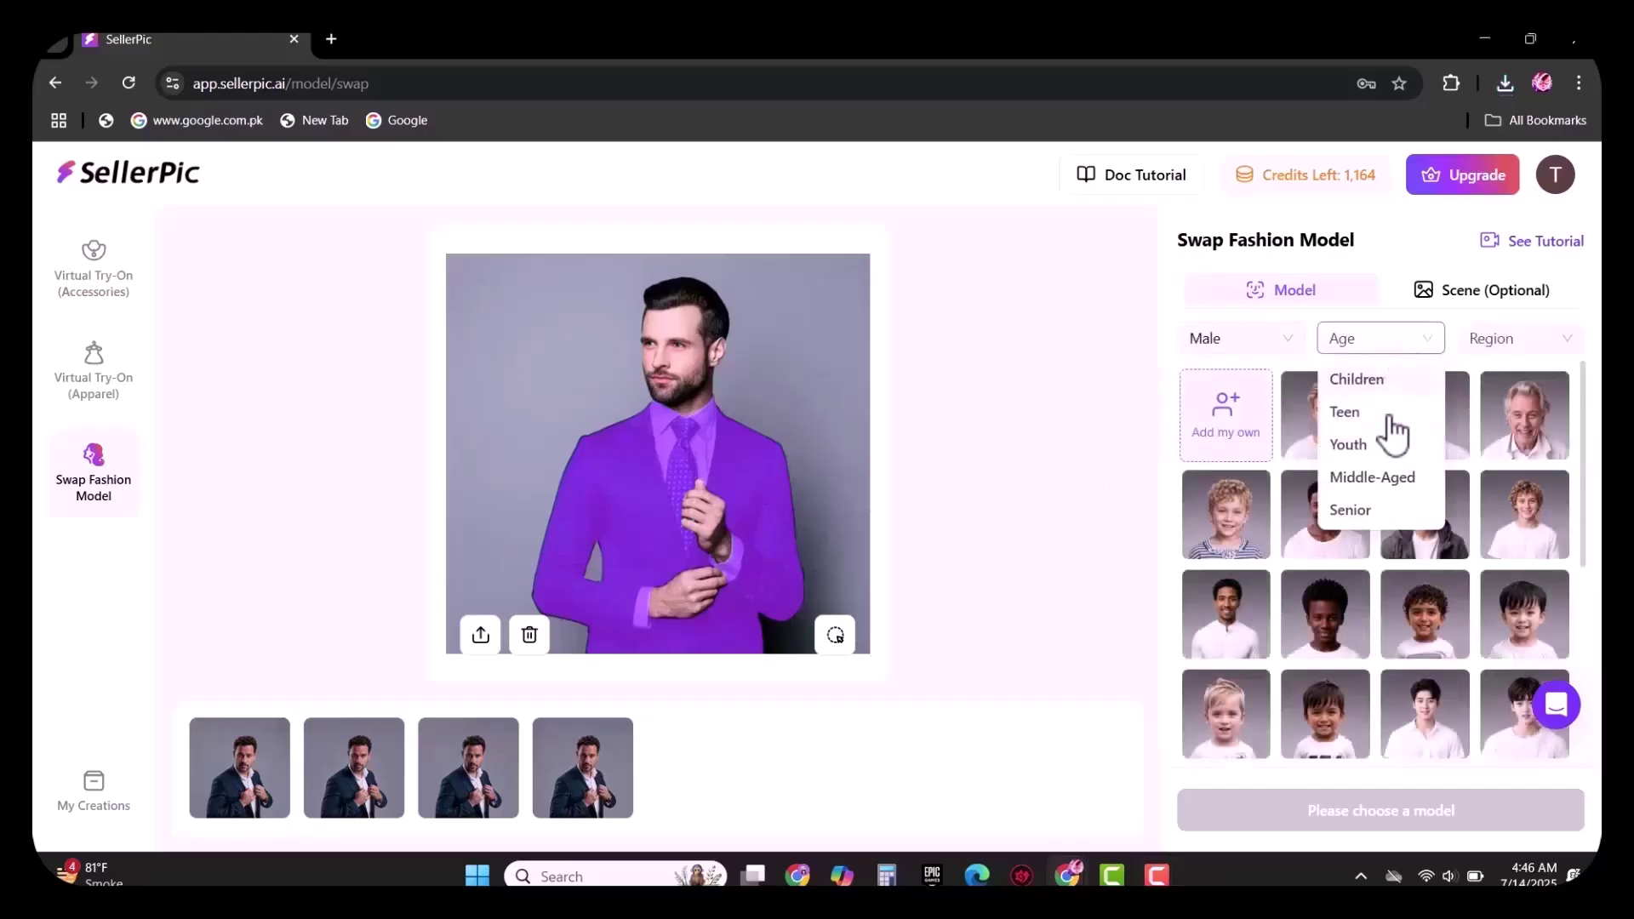
{"action": "left_click", "coordinate": [1370, 476]}
{"action": "left_click", "coordinate": [1520, 338]}
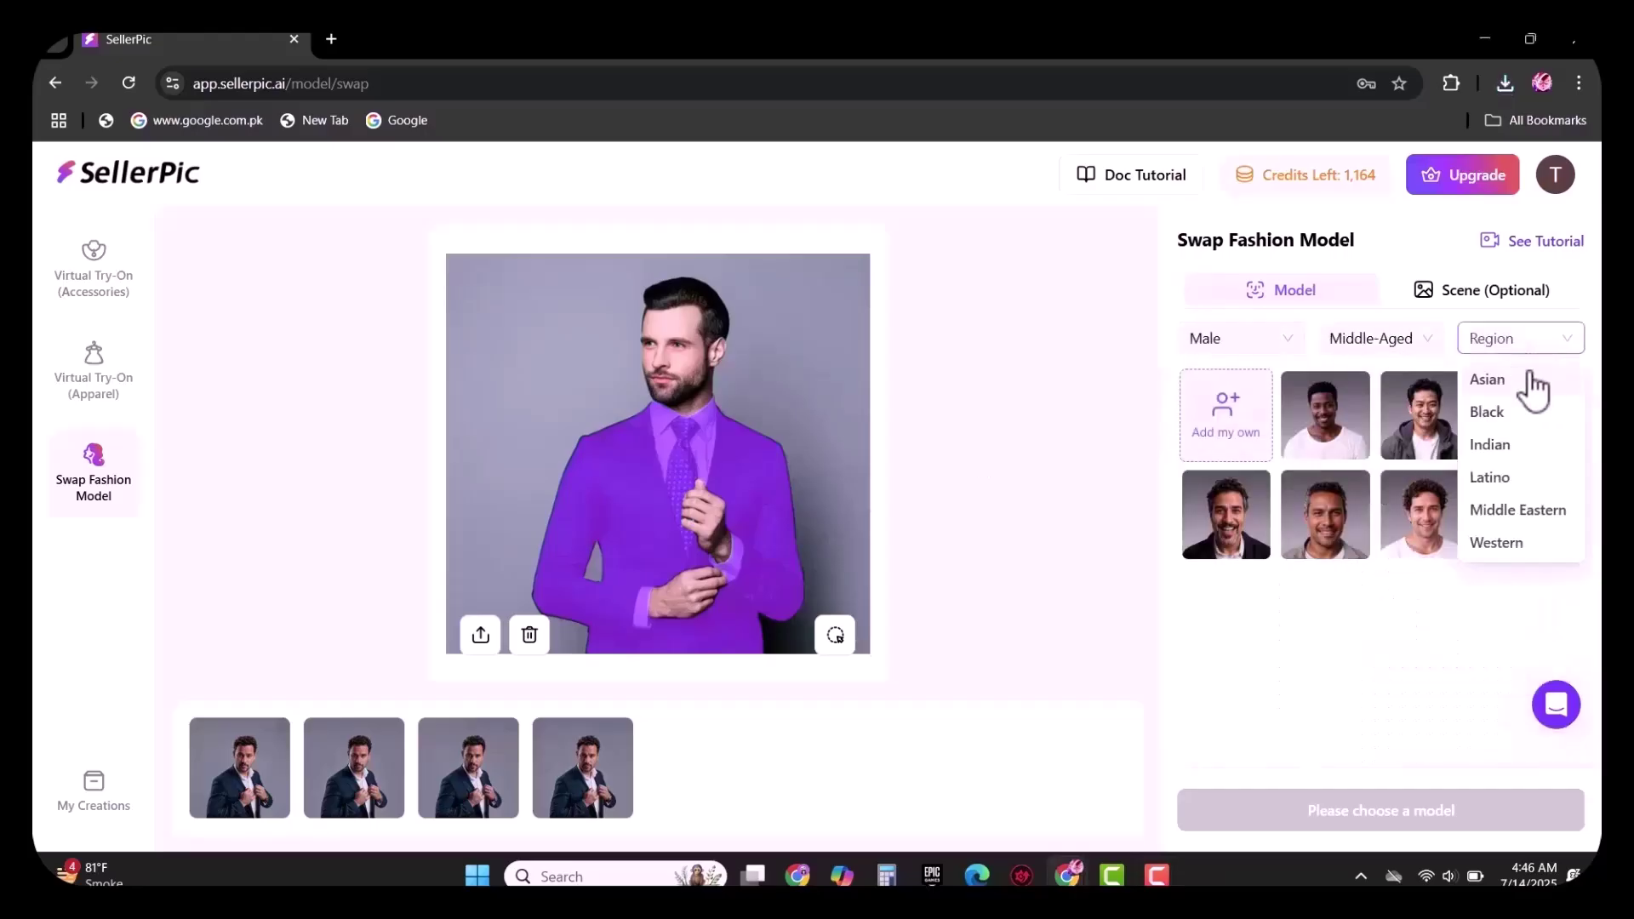
{"action": "left_click", "coordinate": [1521, 538]}
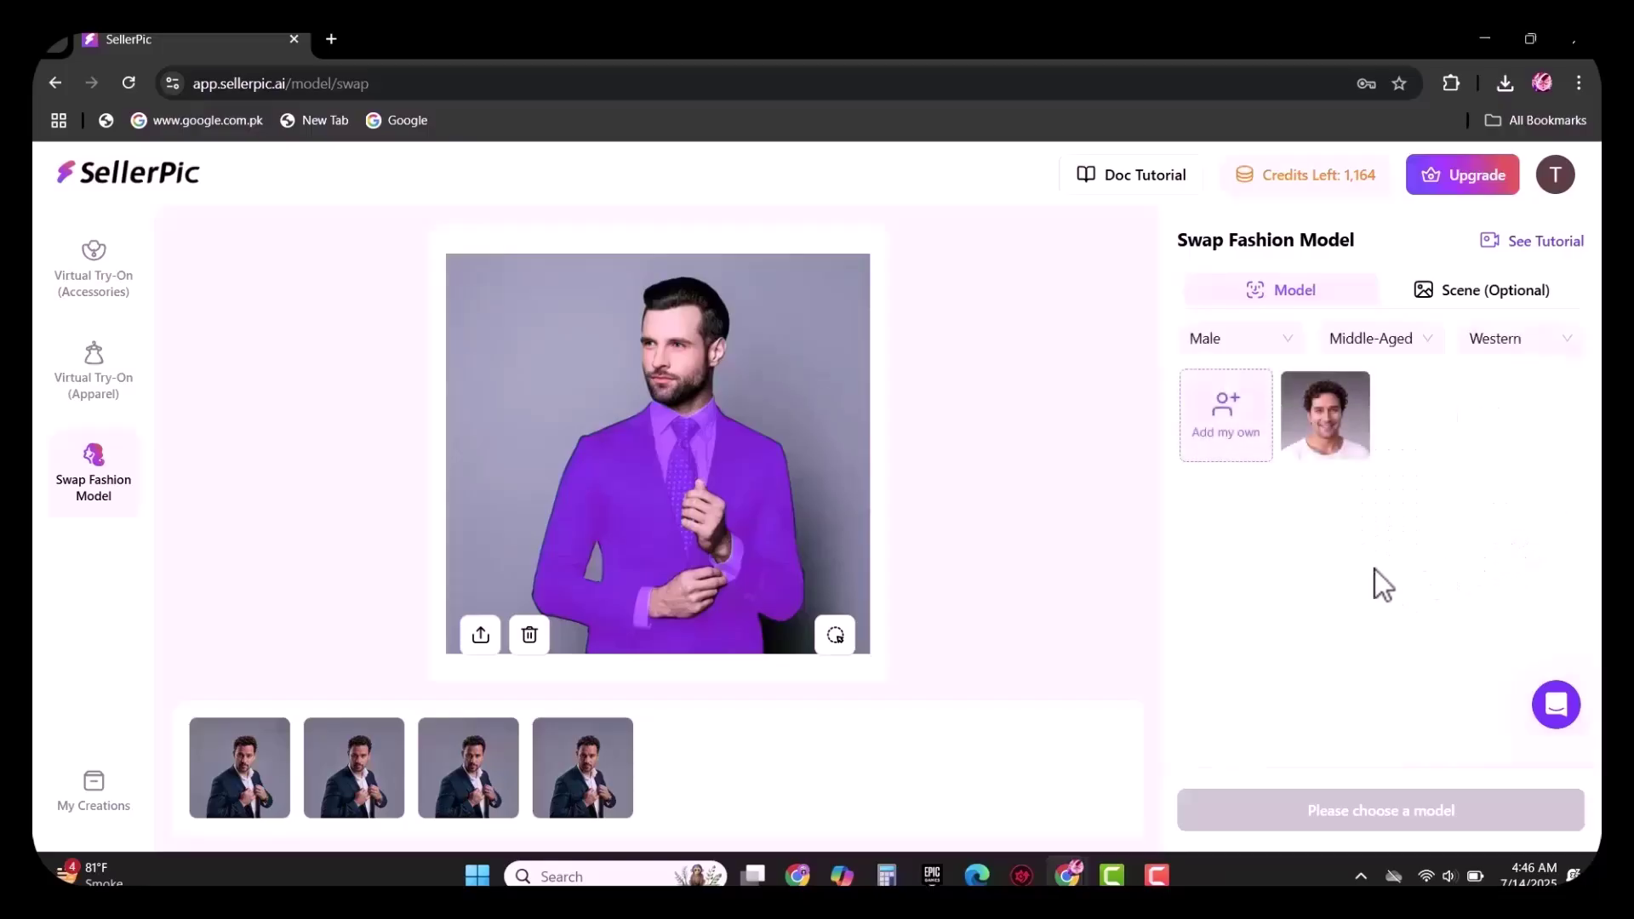
{"action": "mouse_move", "coordinate": [1330, 460]}
{"action": "left_click", "coordinate": [1326, 436]}
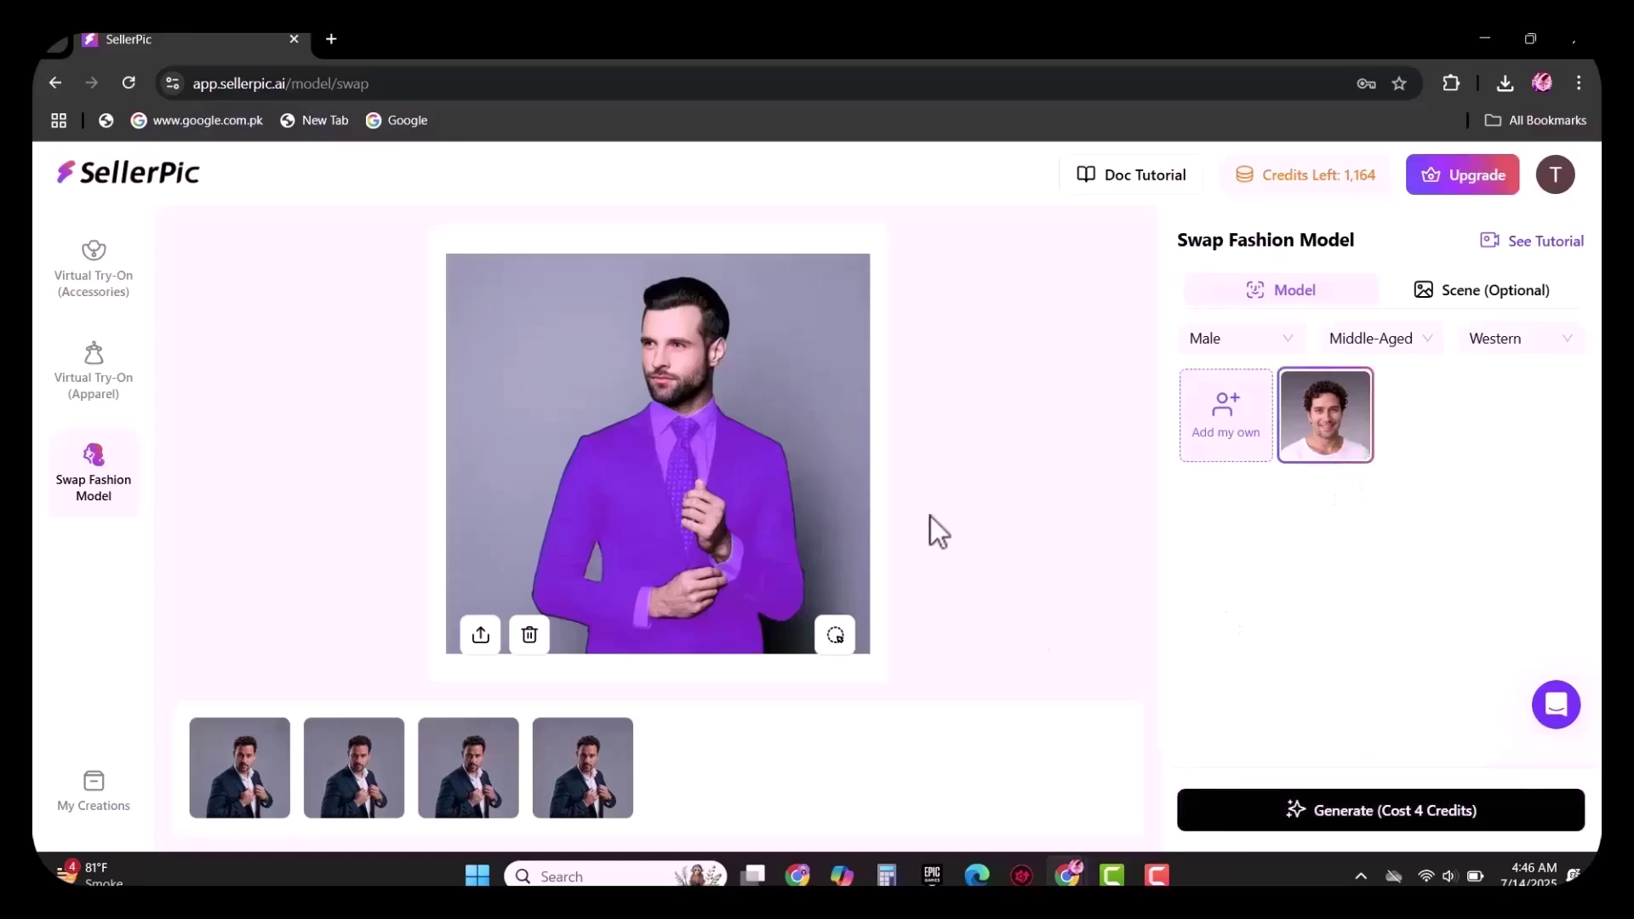
- Generate four face-swapped suit photos for 4 credits and open the first in the Background Replacer
{"action": "left_click", "coordinate": [1292, 819]}
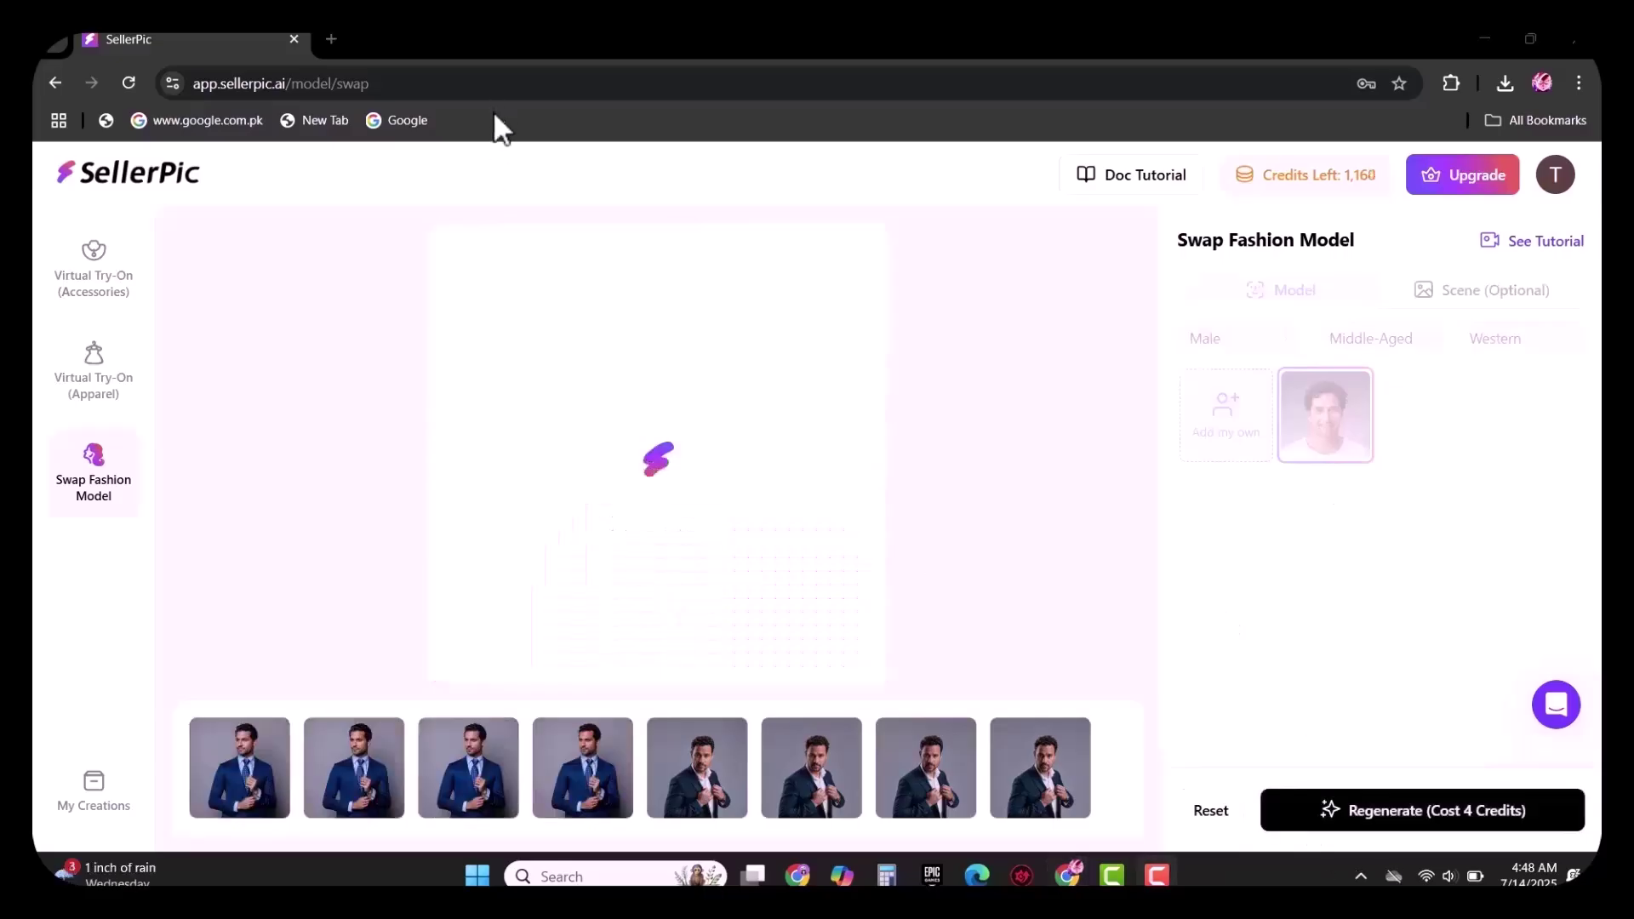
{"action": "left_click", "coordinate": [645, 460]}
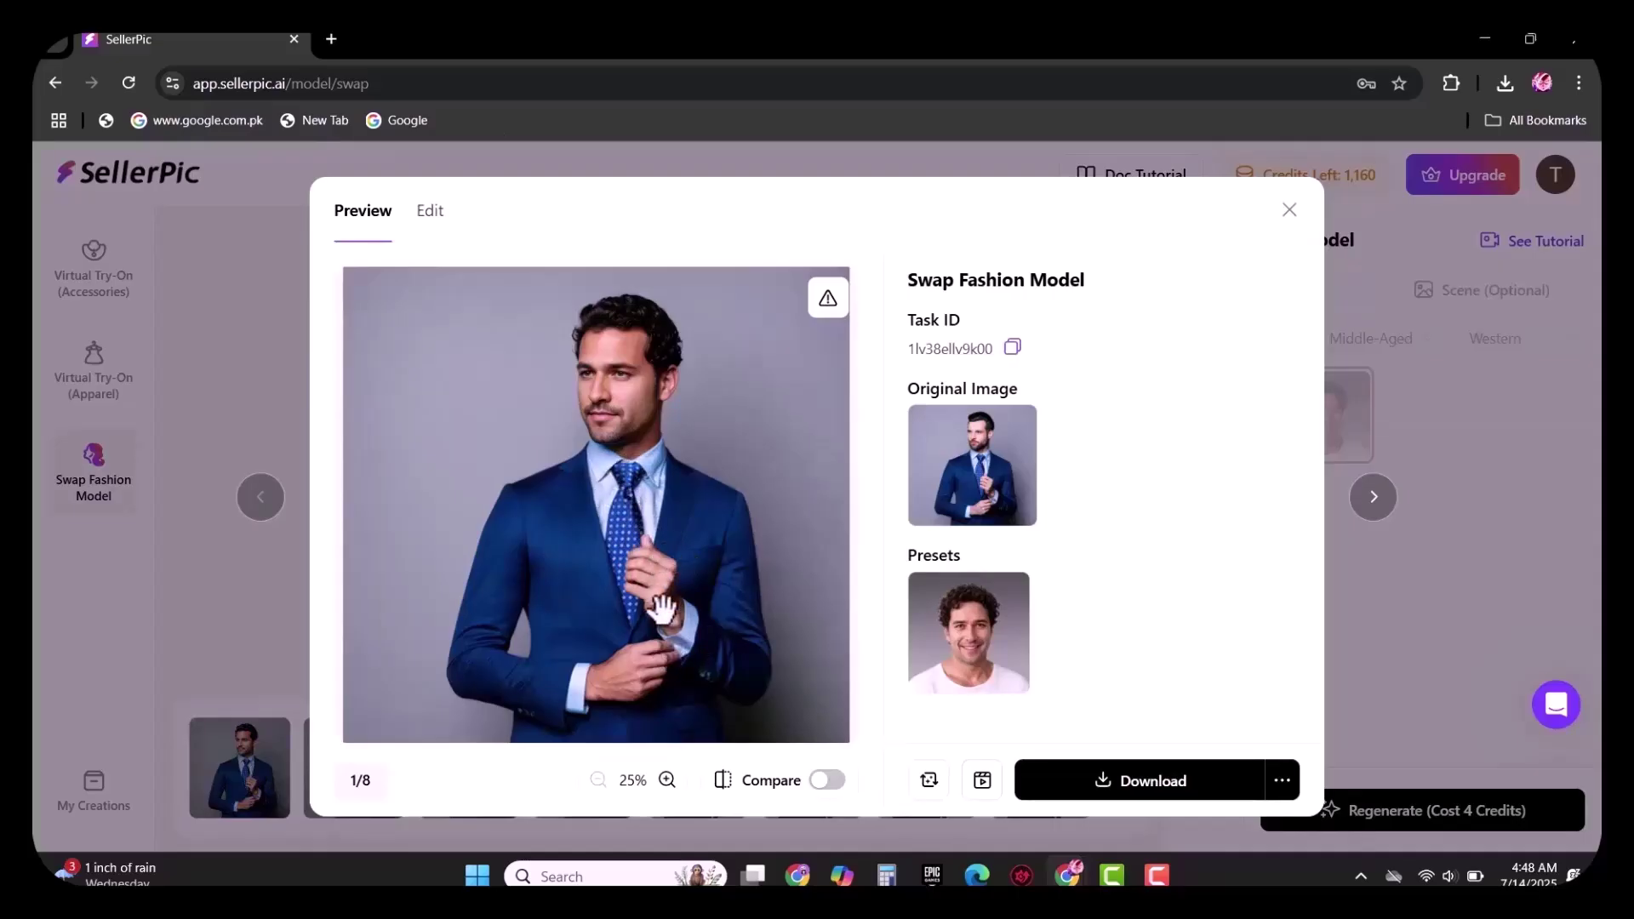
{"action": "left_click", "coordinate": [433, 212]}
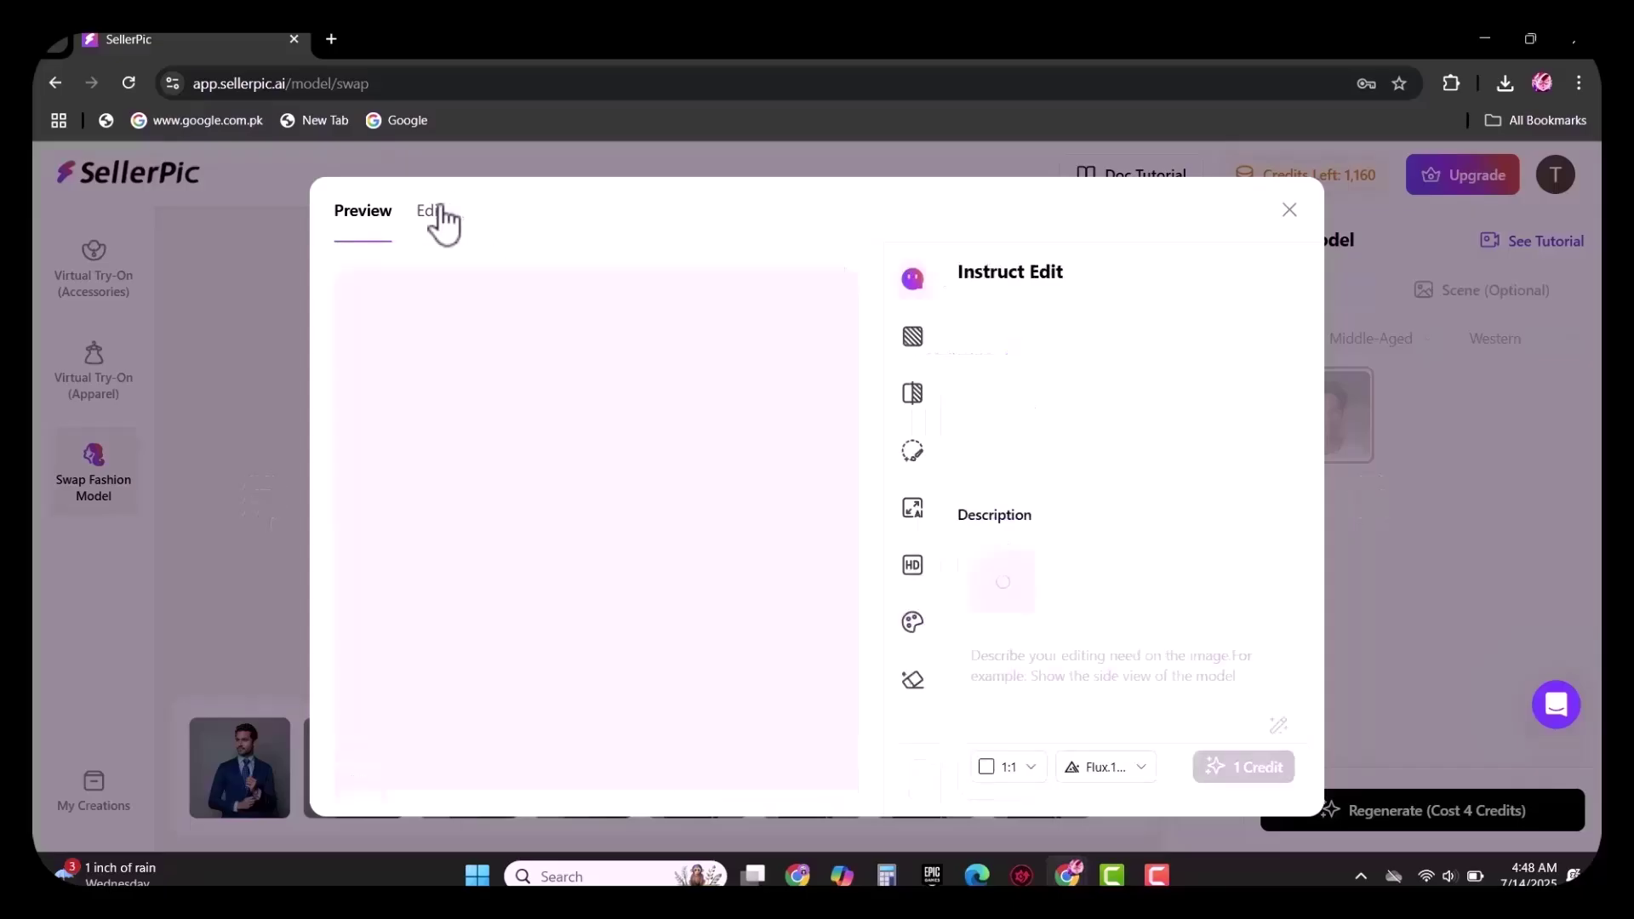
{"action": "left_click", "coordinate": [912, 341]}
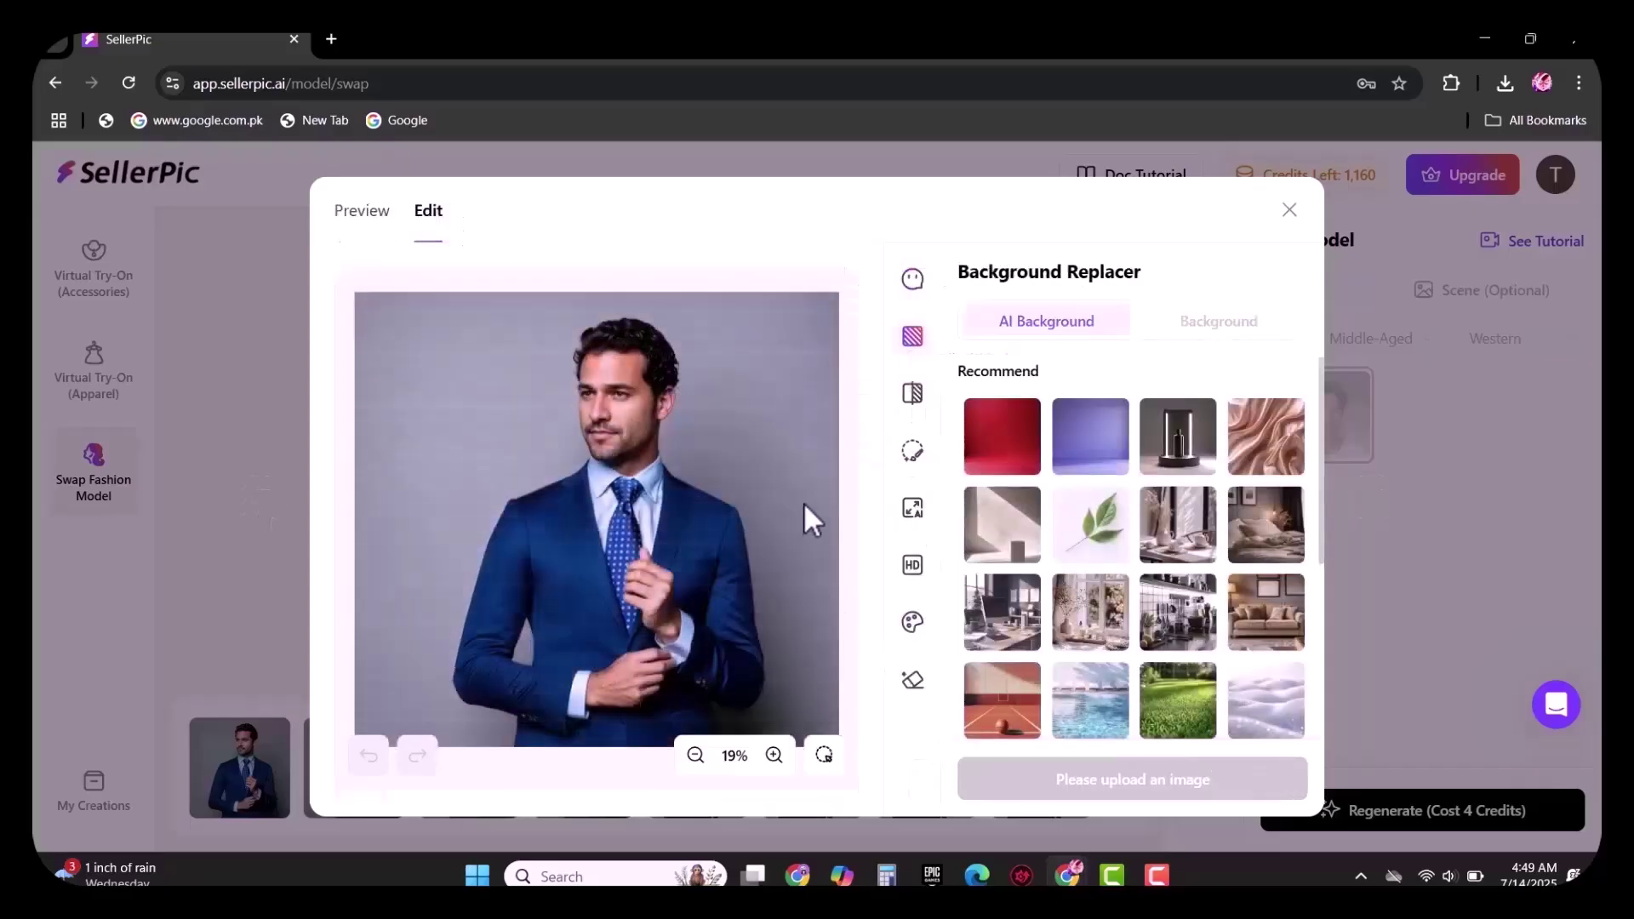
- Close the Background Replacer editor and return to the SellerPic home dashboard via the logo
{"action": "left_click", "coordinate": [1290, 209]}
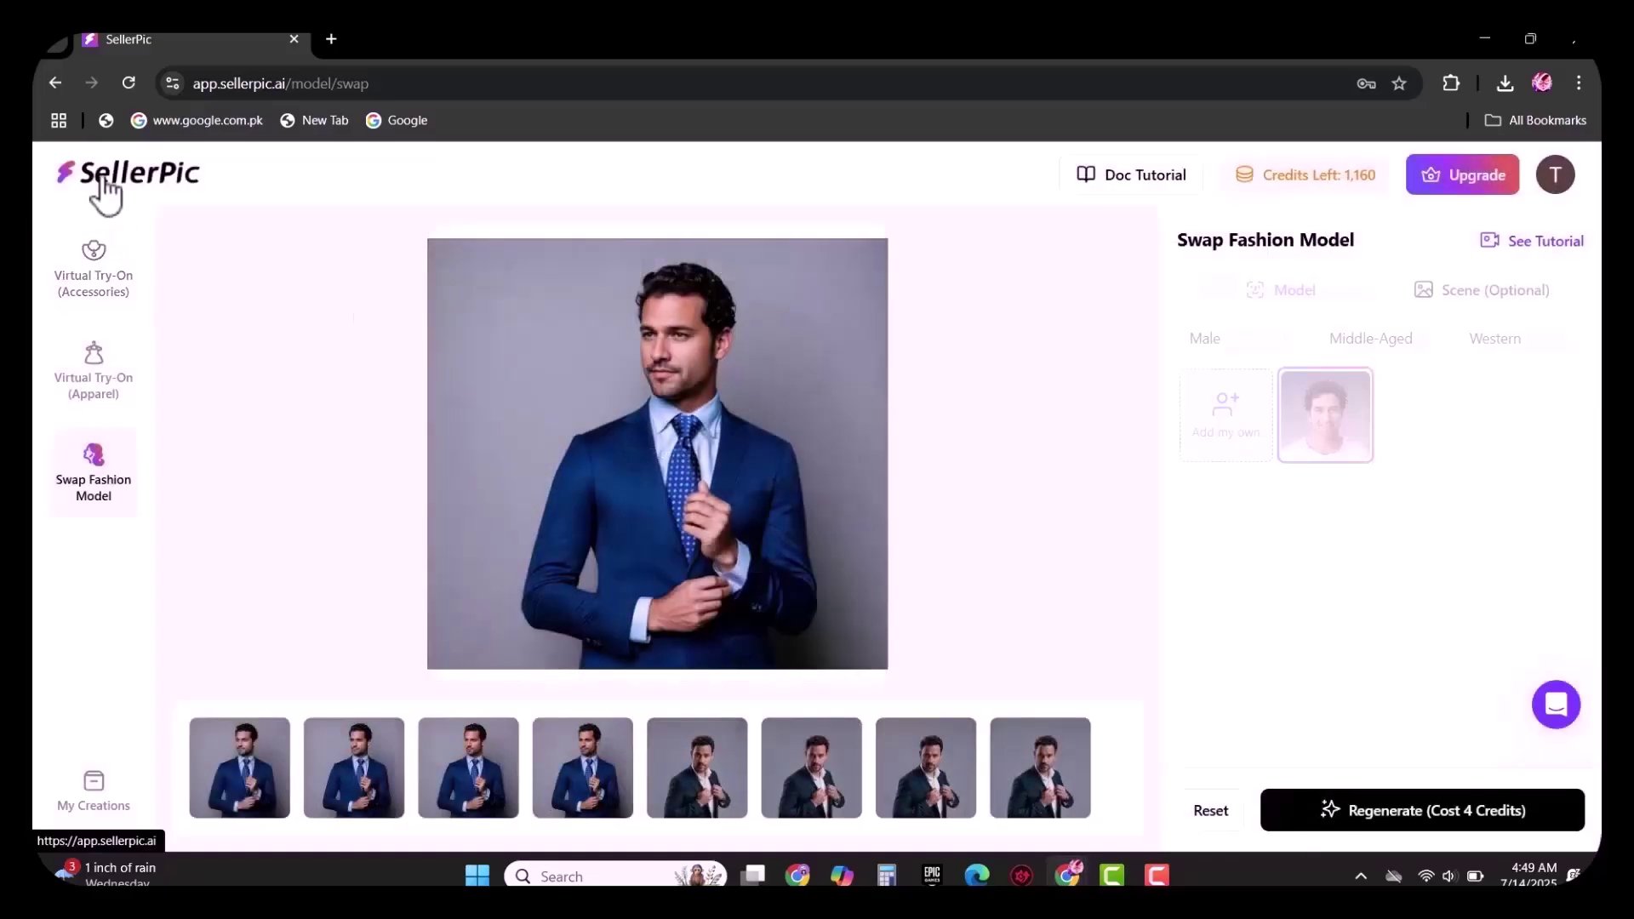
{"action": "left_click", "coordinate": [106, 177]}
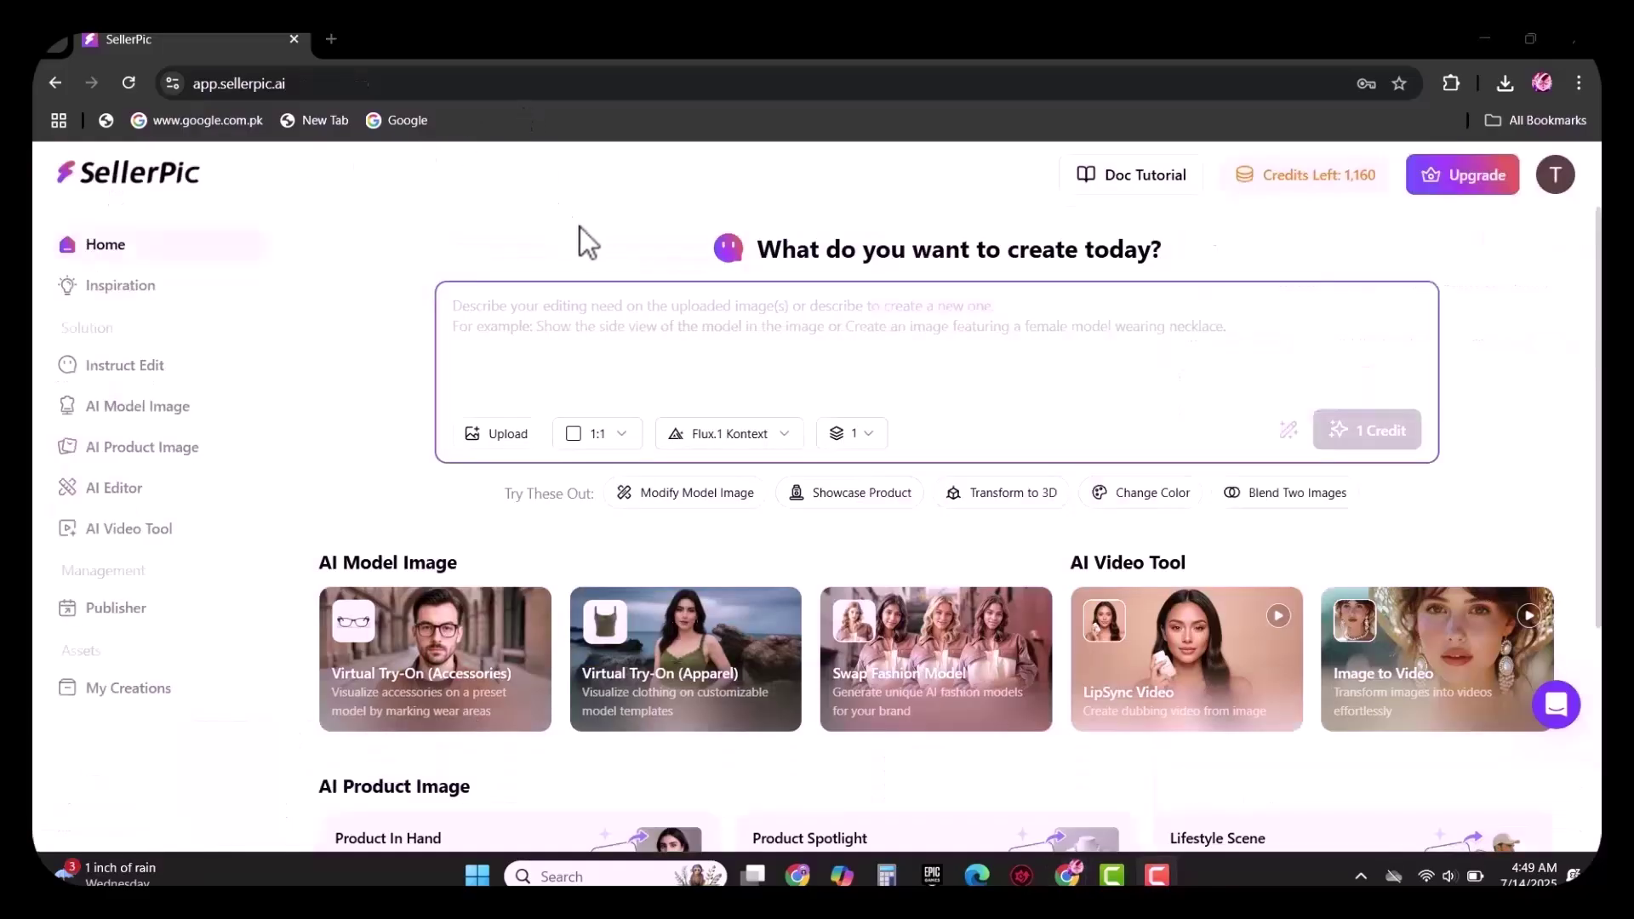